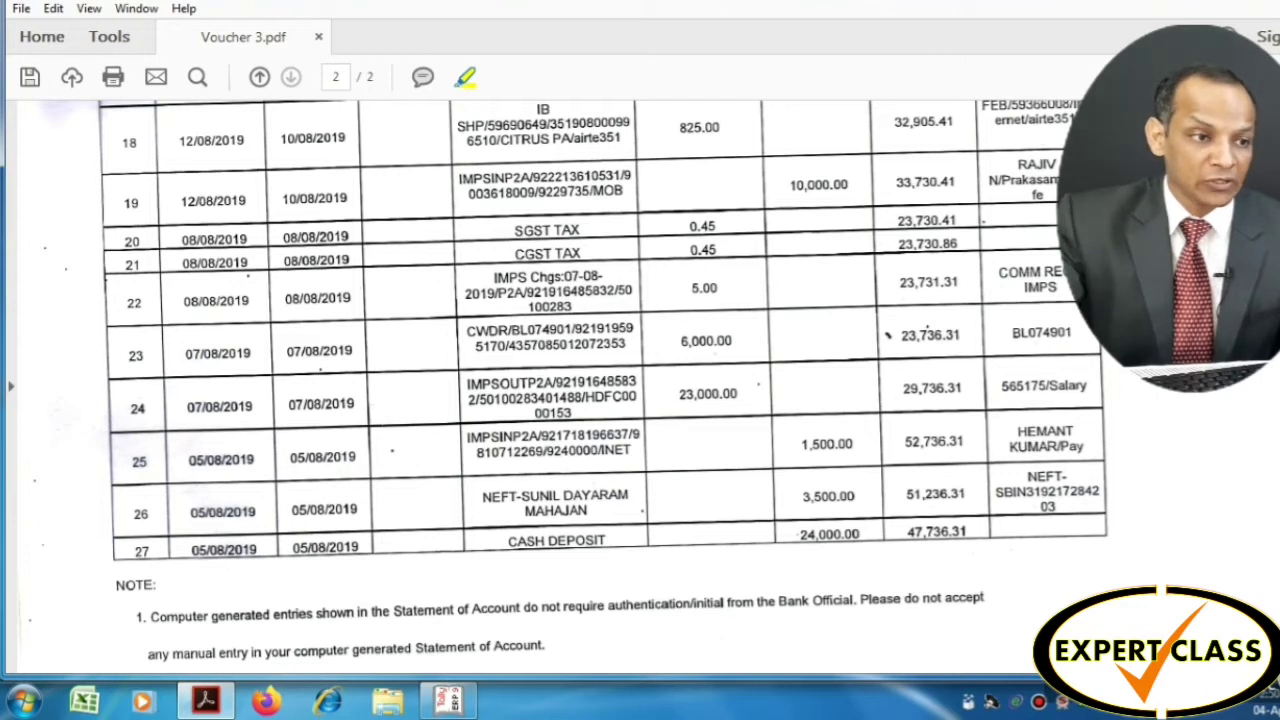
Finish highlighting row 27's date, deposit and balance, then bring Tally.ERP 9 to the front
mouse_move(463, 628)
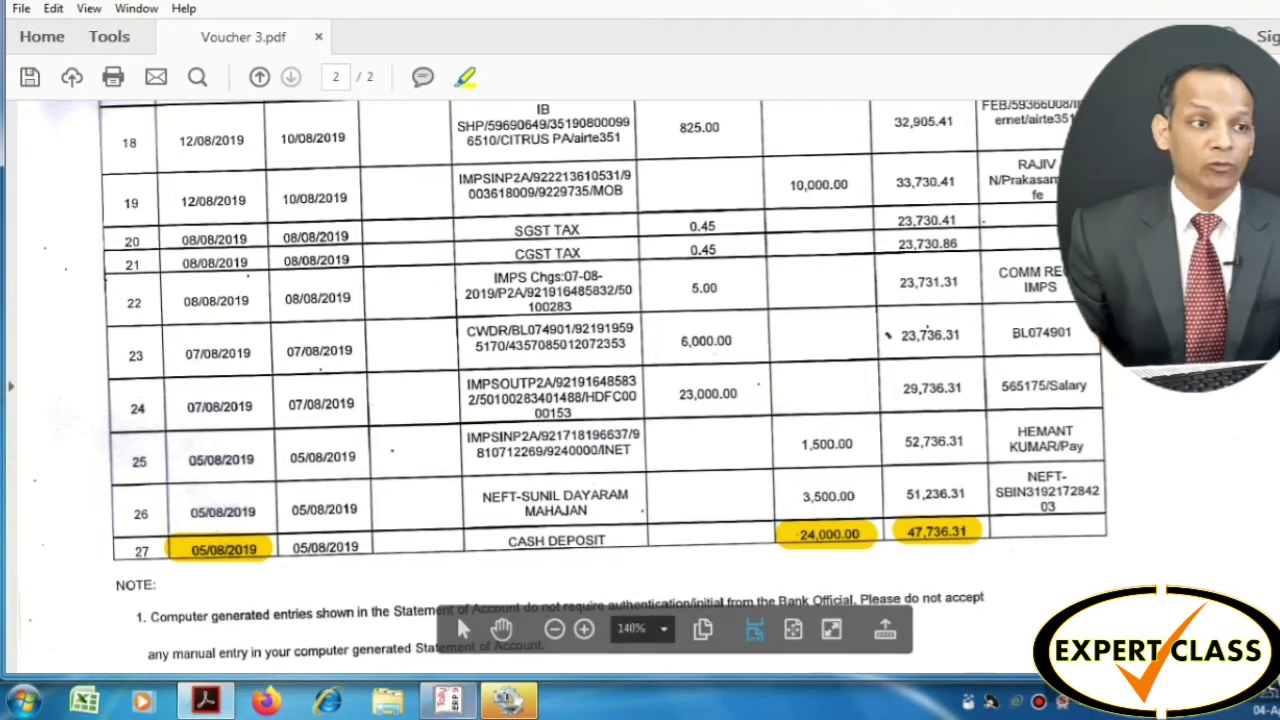
mouse_move(447, 705)
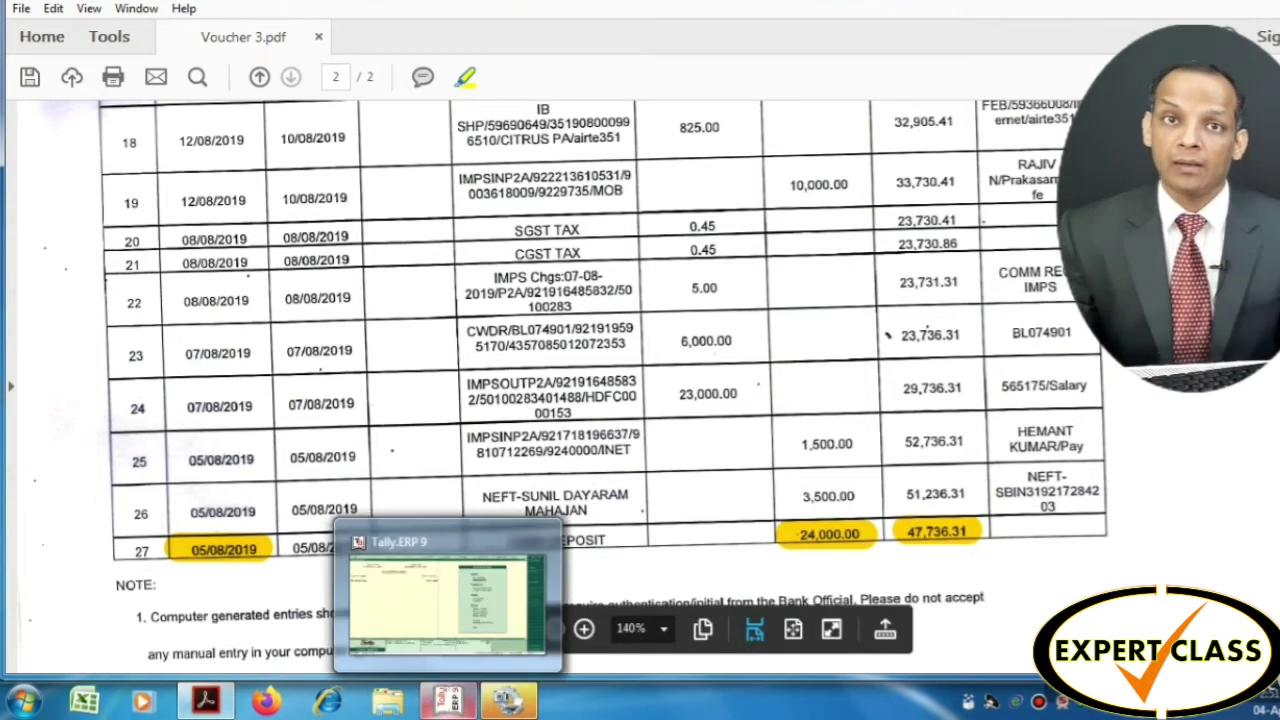
click(447, 703)
Go to Accounts Info. > Ledgers > Alter and pick Oriental Bank of Commerce from the ledger list
key(Up)
key(Return)
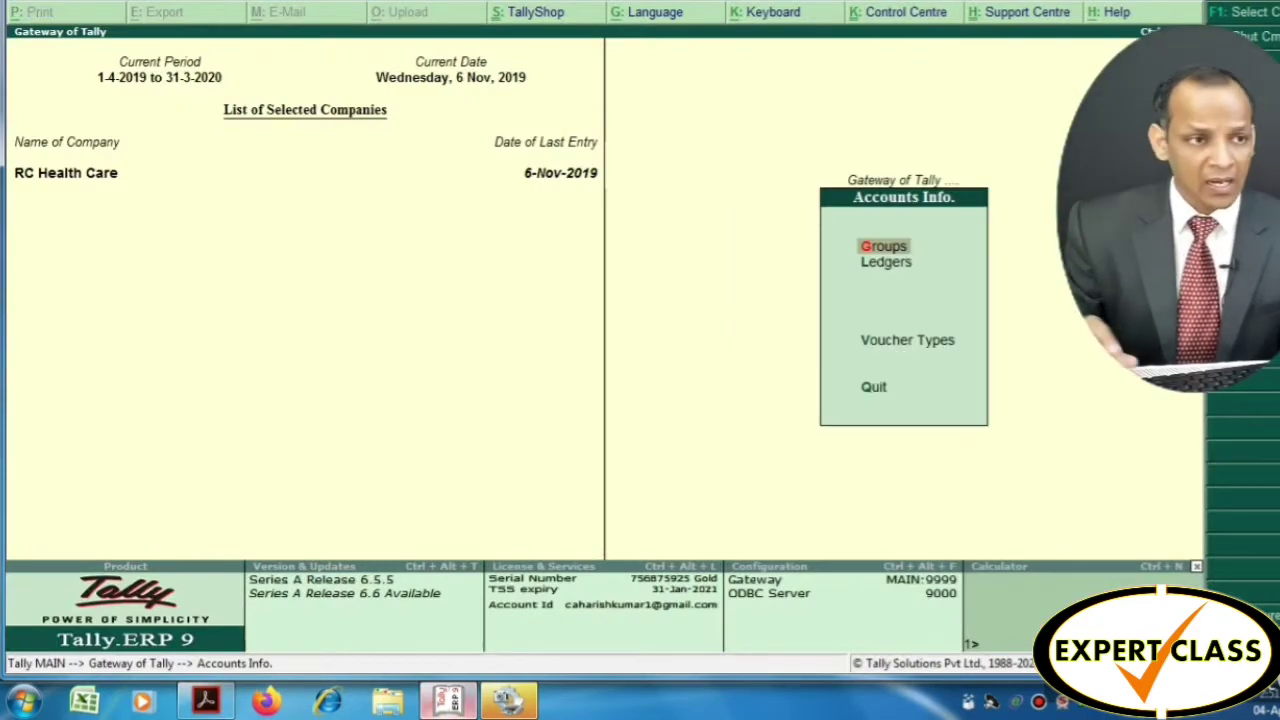
key(Return)
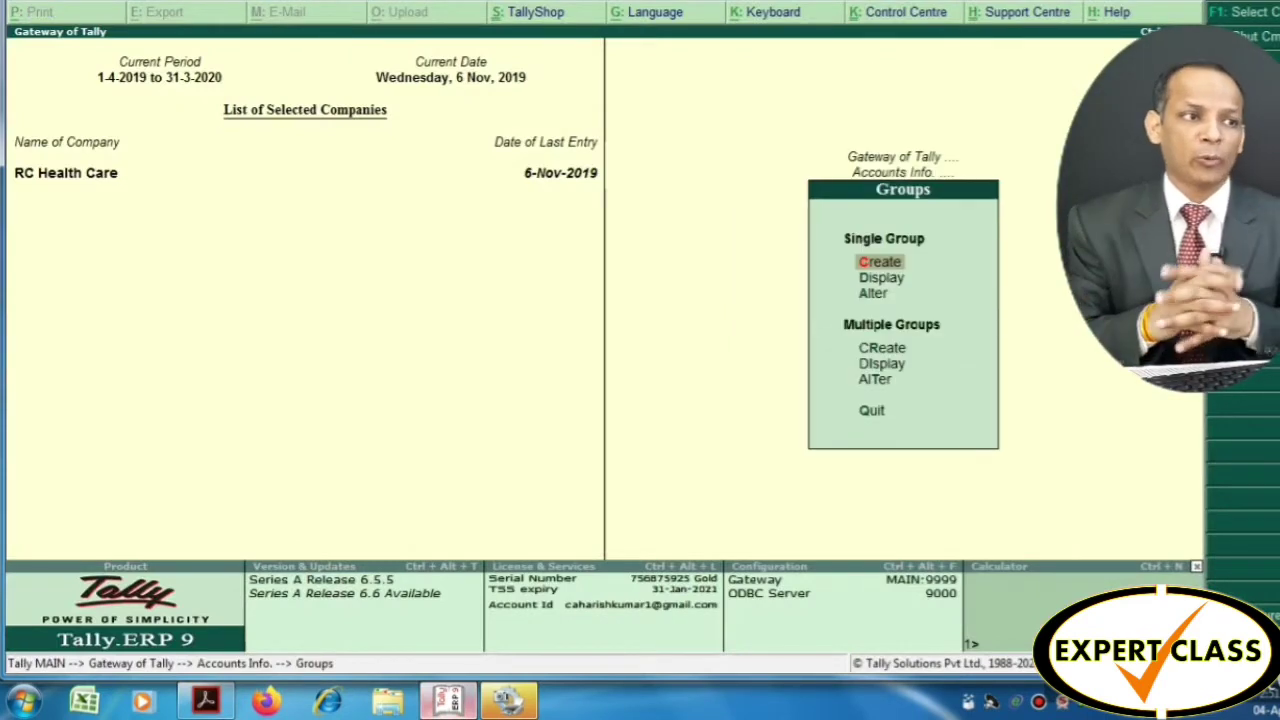
key(Escape)
key(Down)
key(Return)
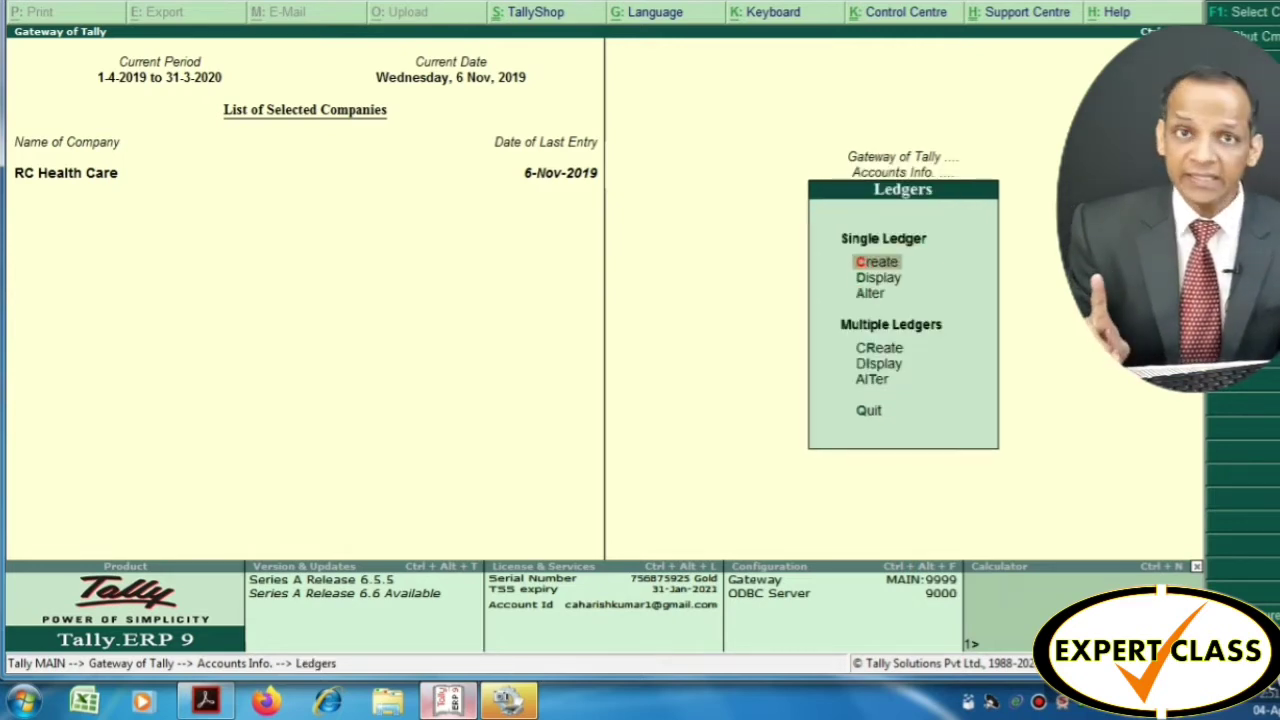
key(Down)
key(Down)
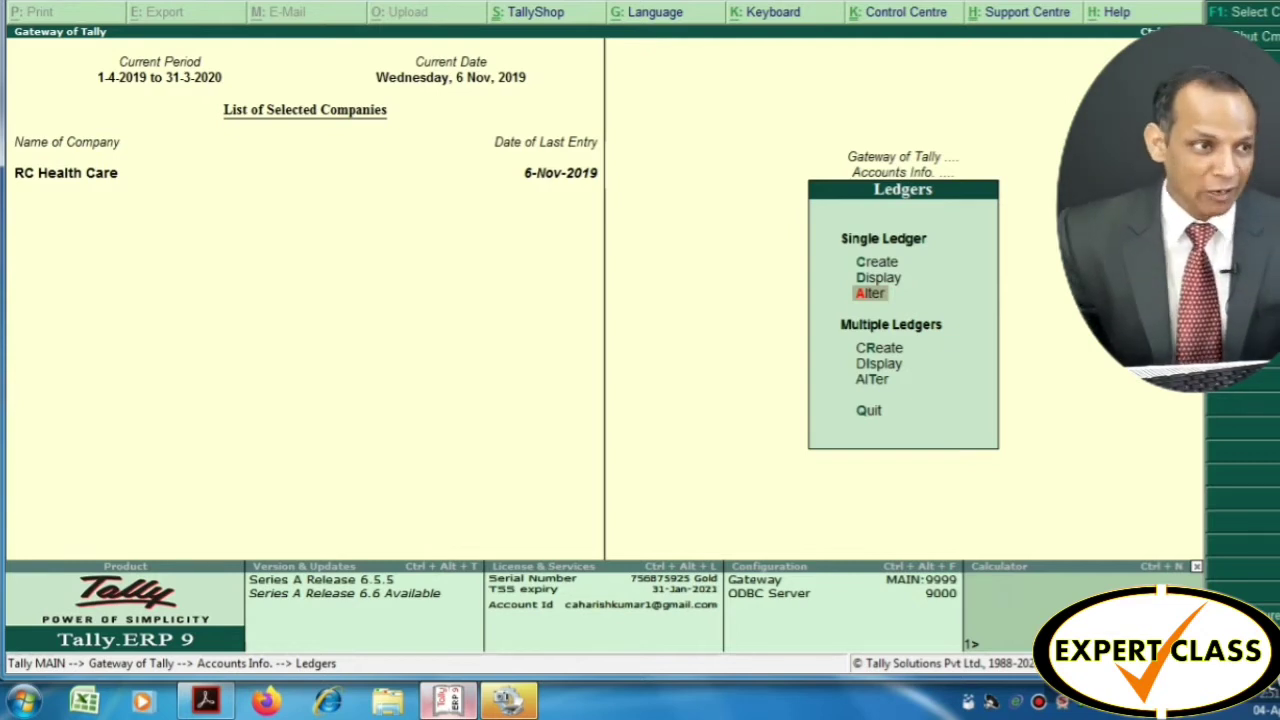
key(Return)
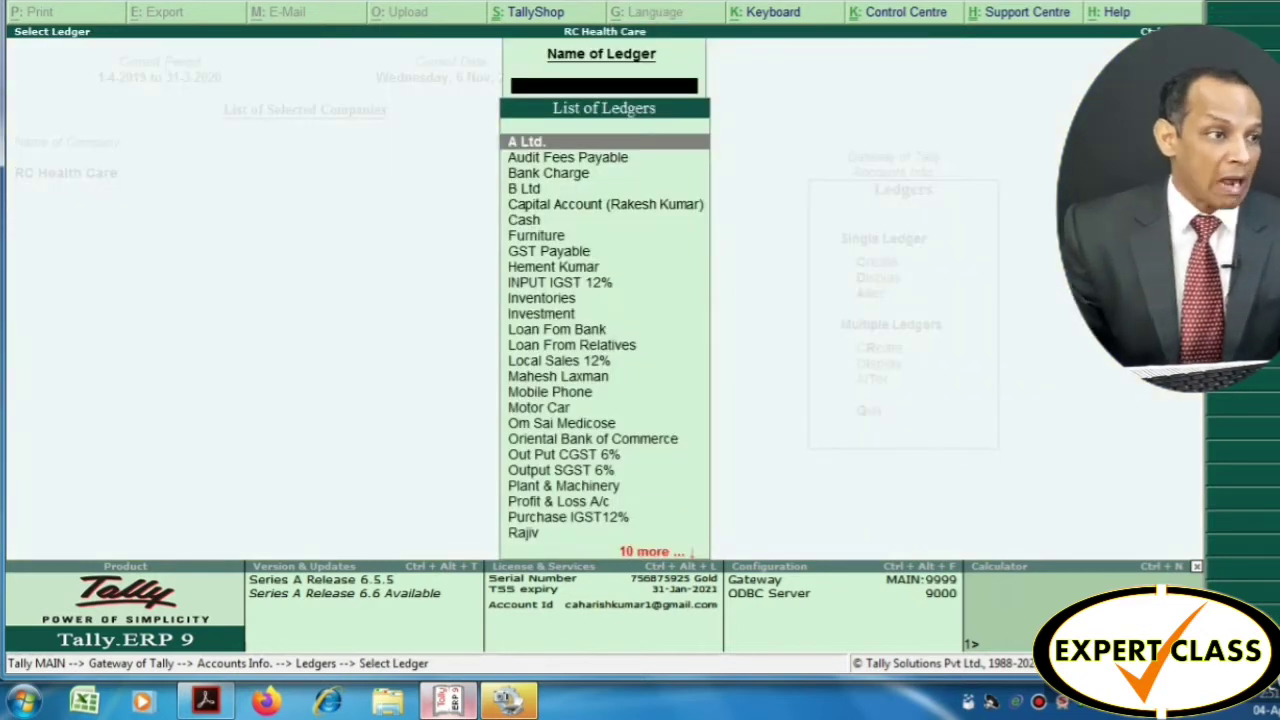
key(Down)
key(Down)
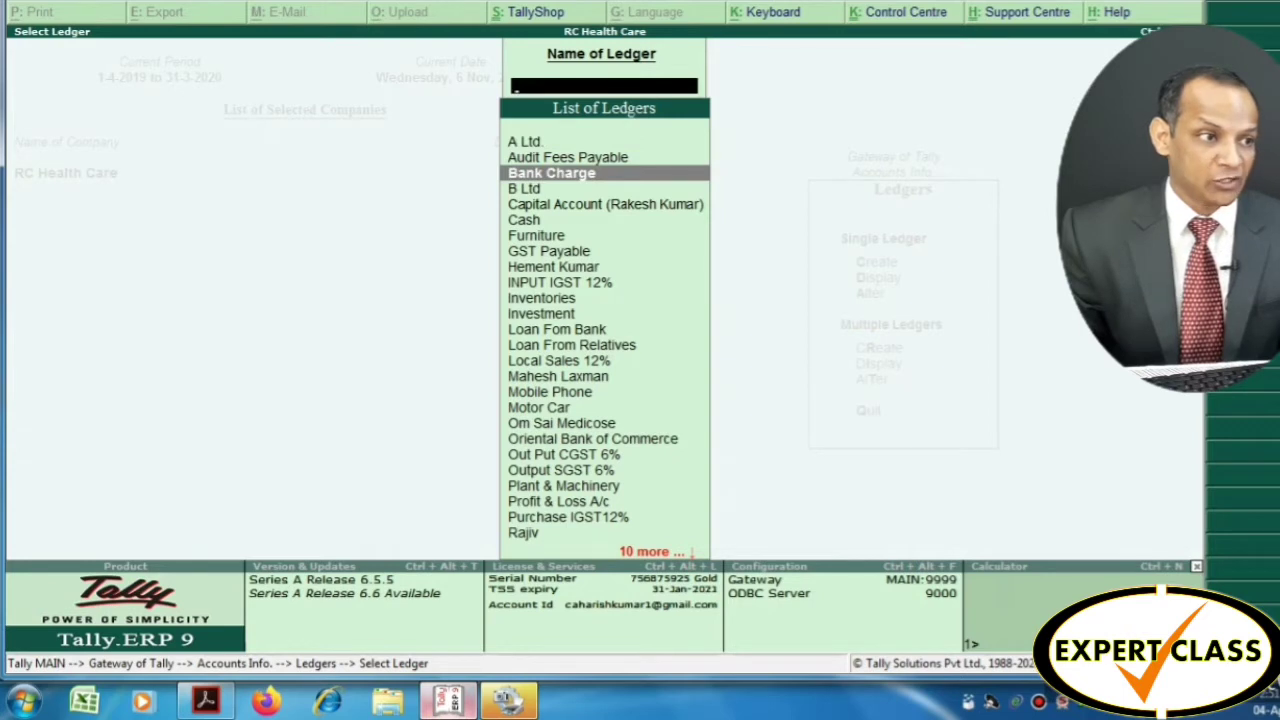
key(Down)
key(Down)
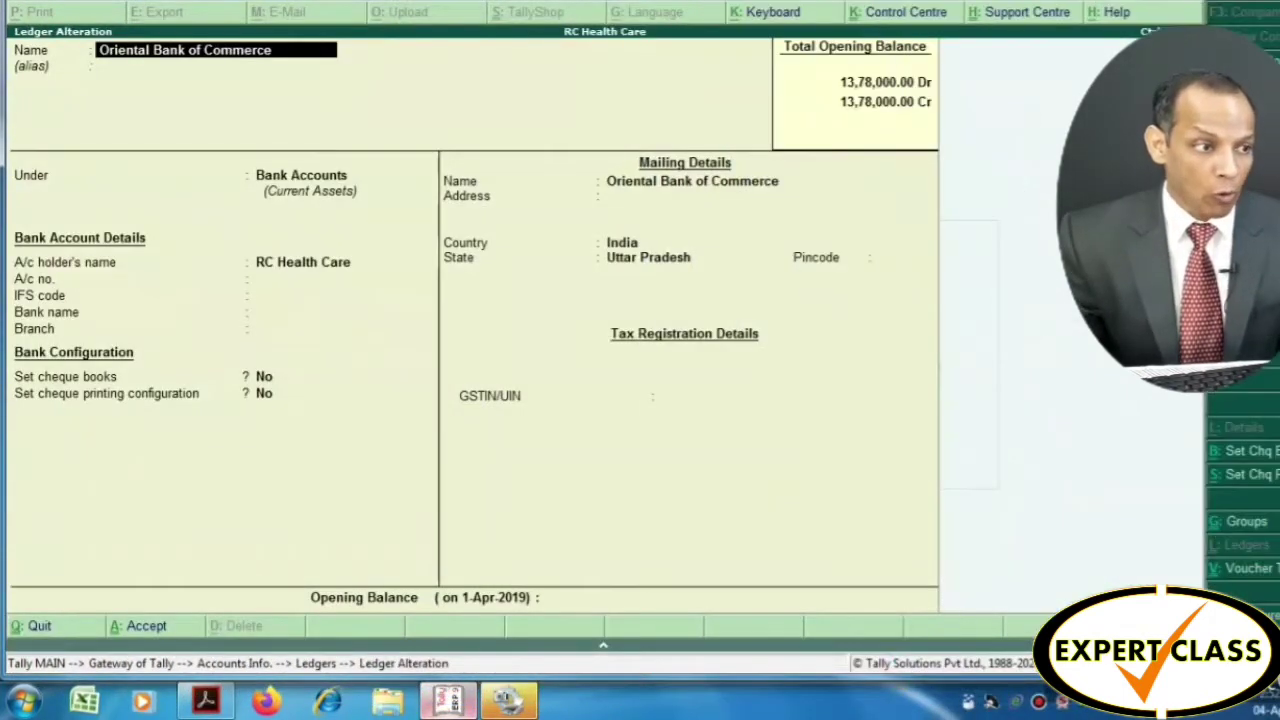
key(Return)
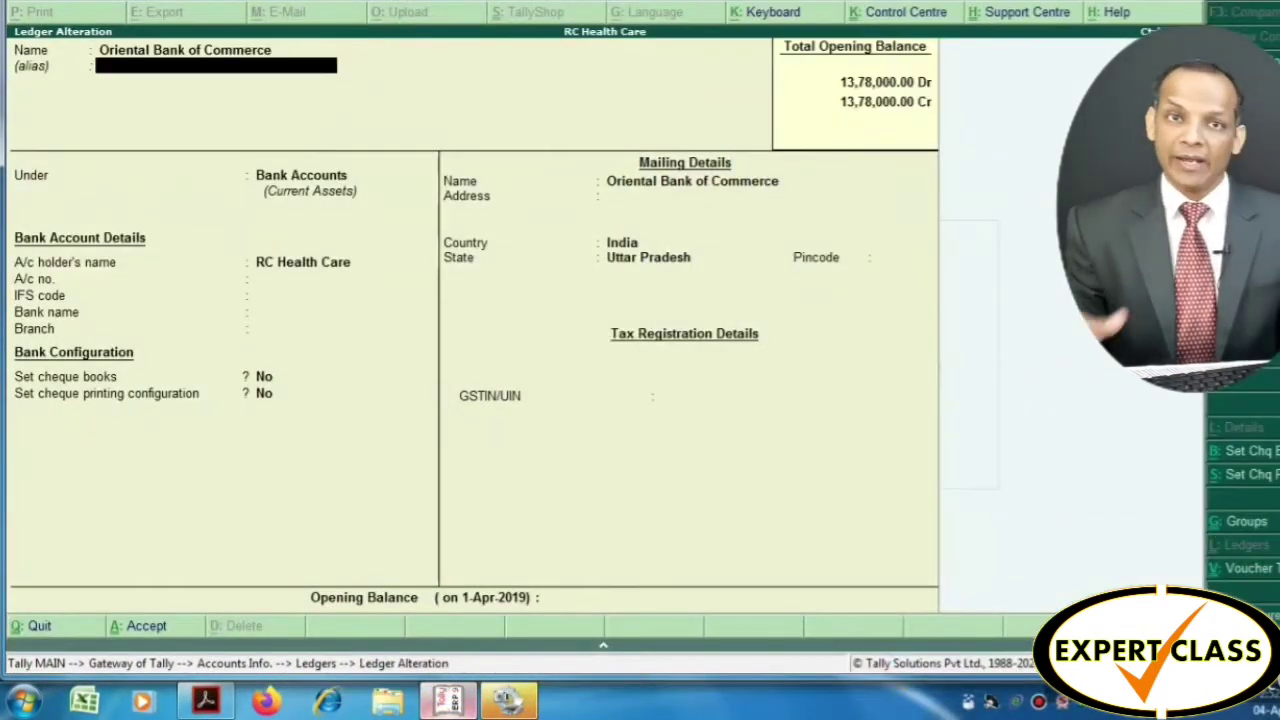
Leave the bank details as Not Applicable and enter 23736.31 as the opening balance
key(Return)
key(Return)
key(Return)
key(Return)
key(Return)
key(Return)
key(Return)
key(Return)
key(Return)
key(Return)
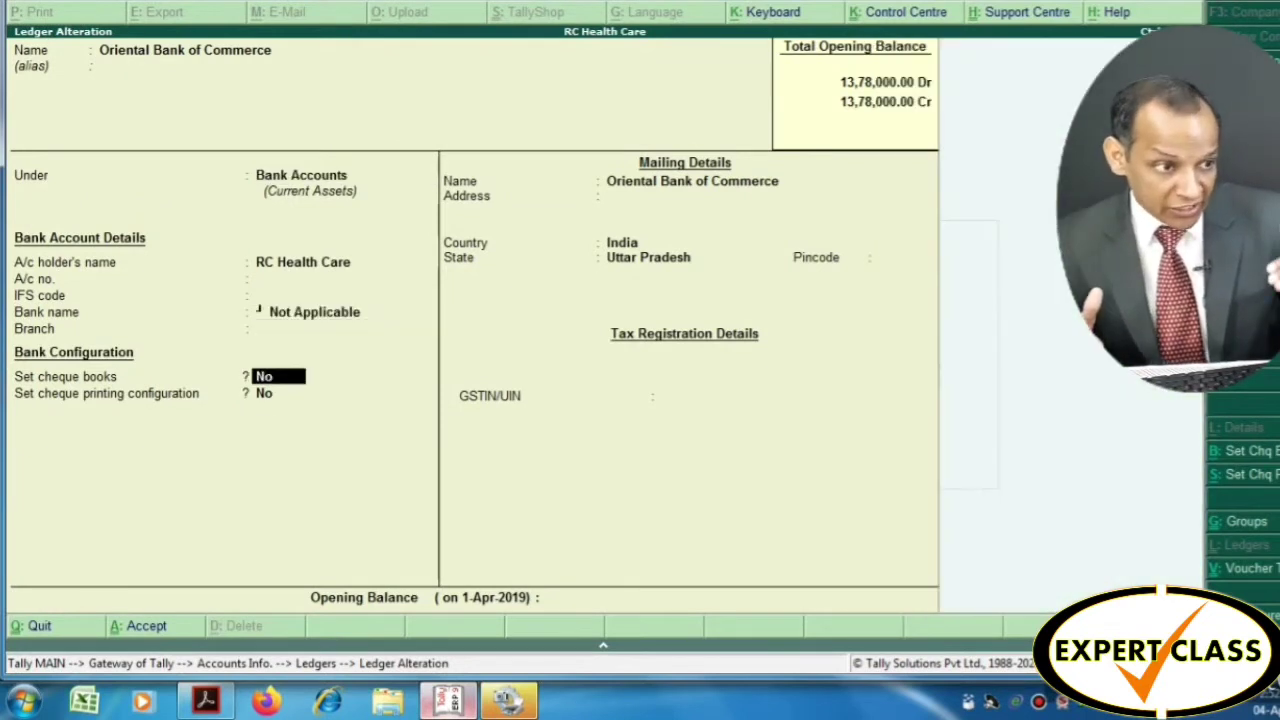
key(Return)
key(Return)
key(Return)
key(Return)
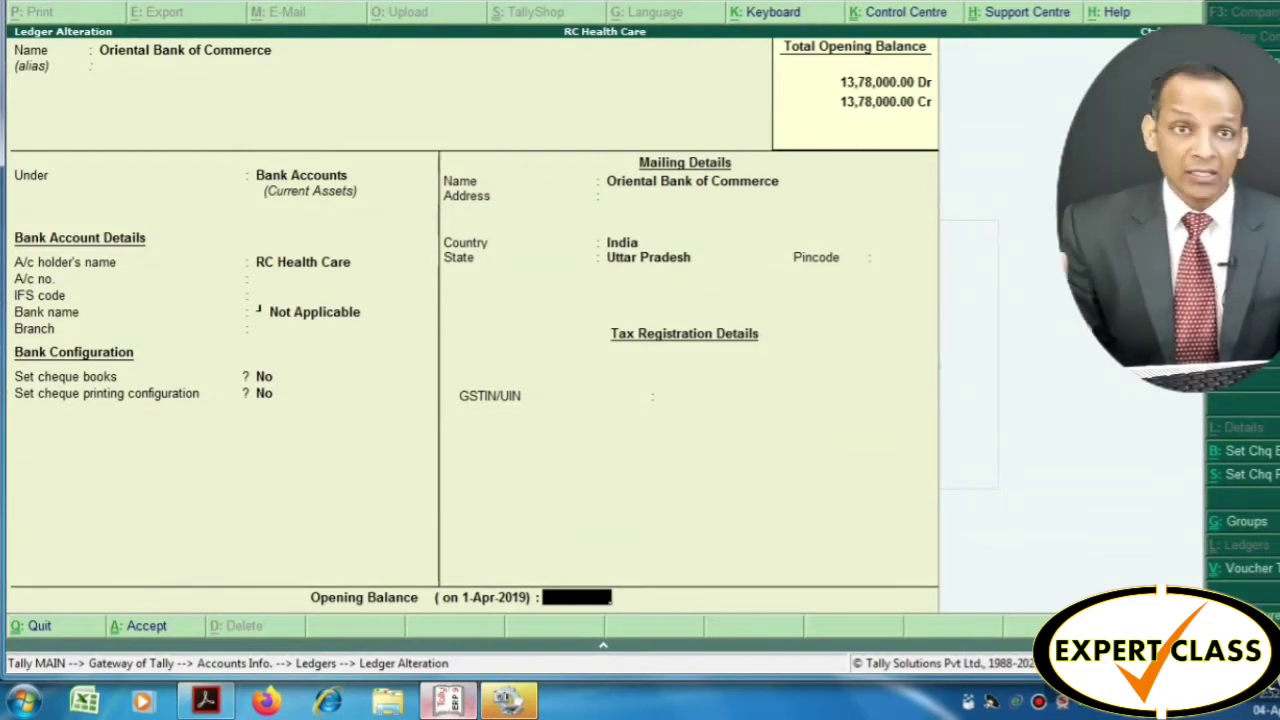
text(23)
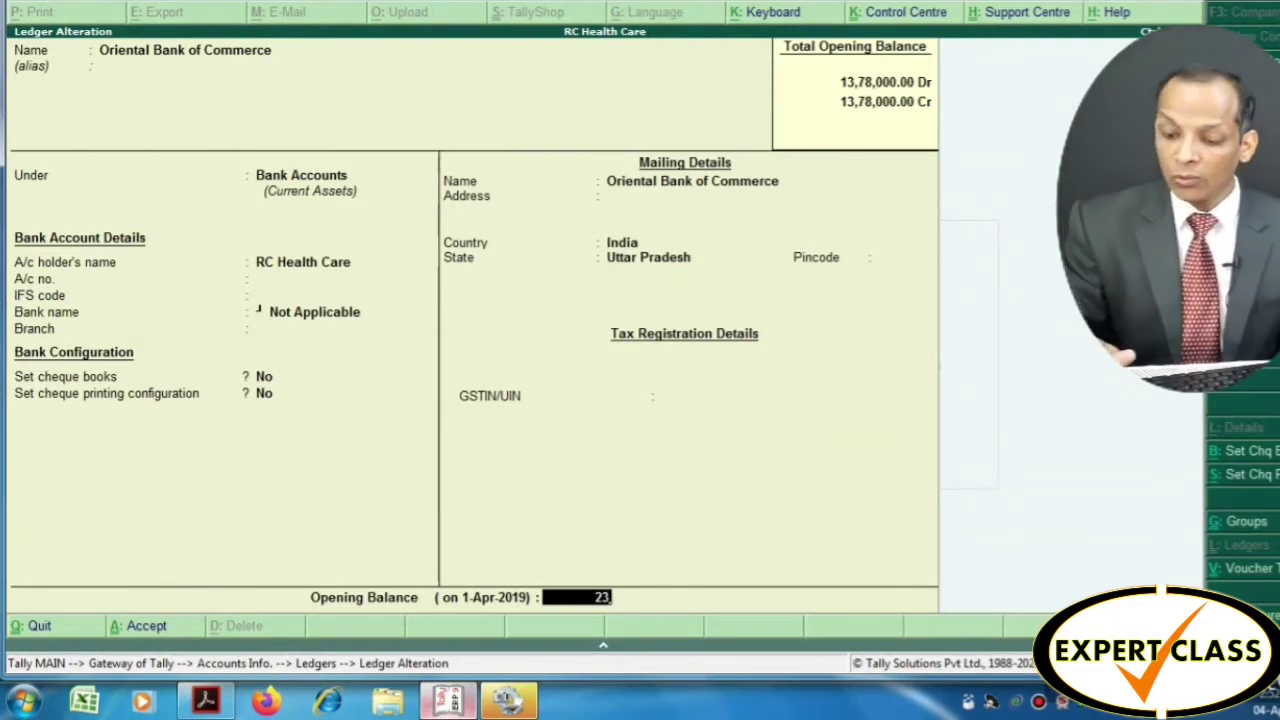
text(73)
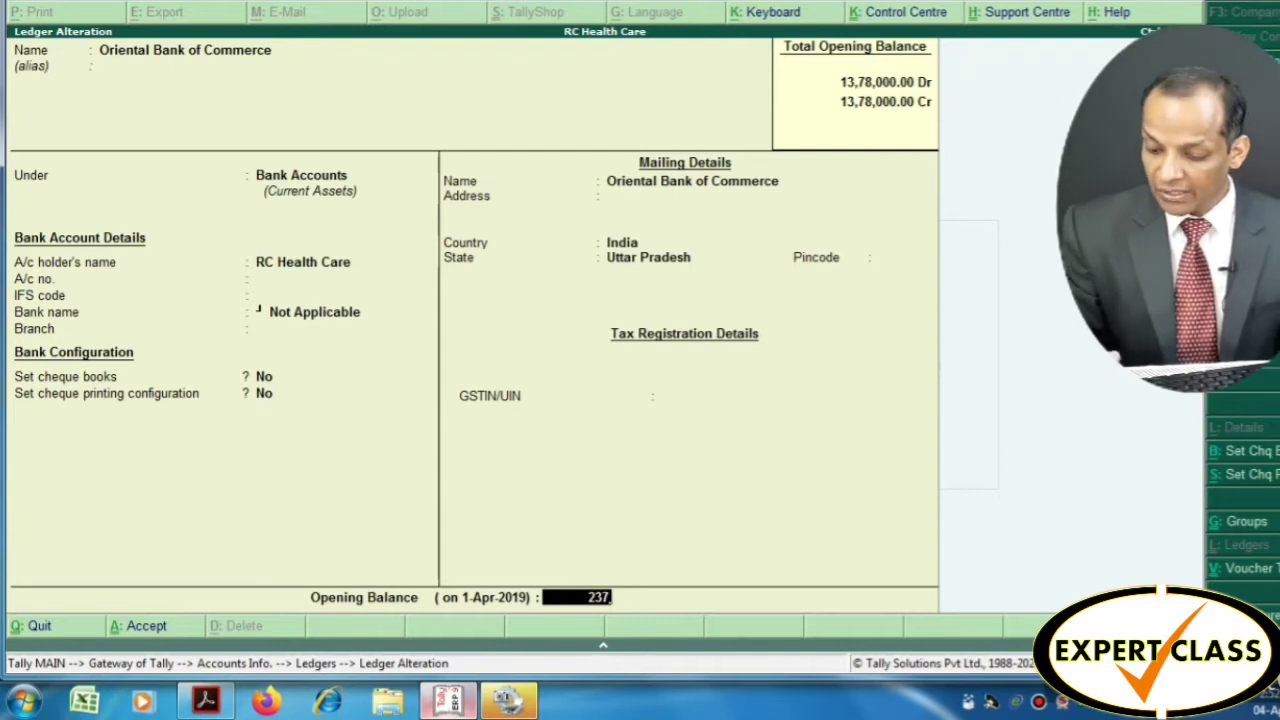
text(6.31)
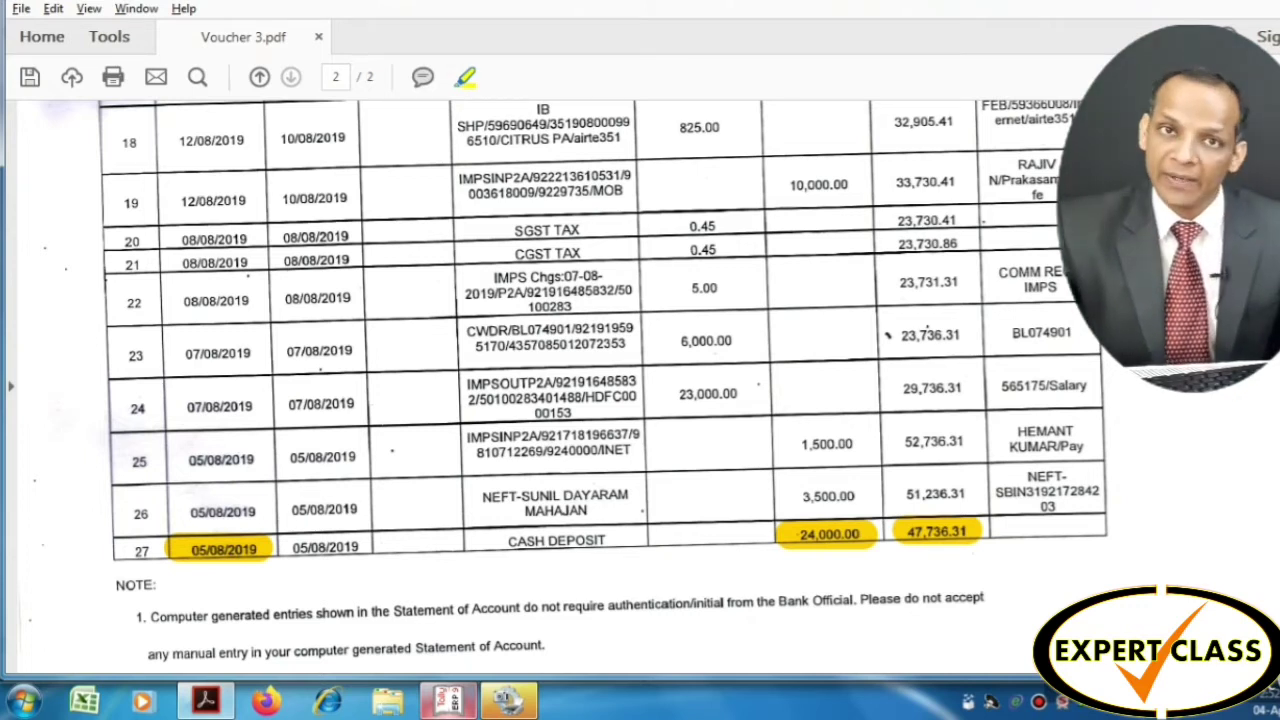
Confirm the 23,736.31 opening balance as Debit, reaching the Accept prompt
key(alt+Tab)
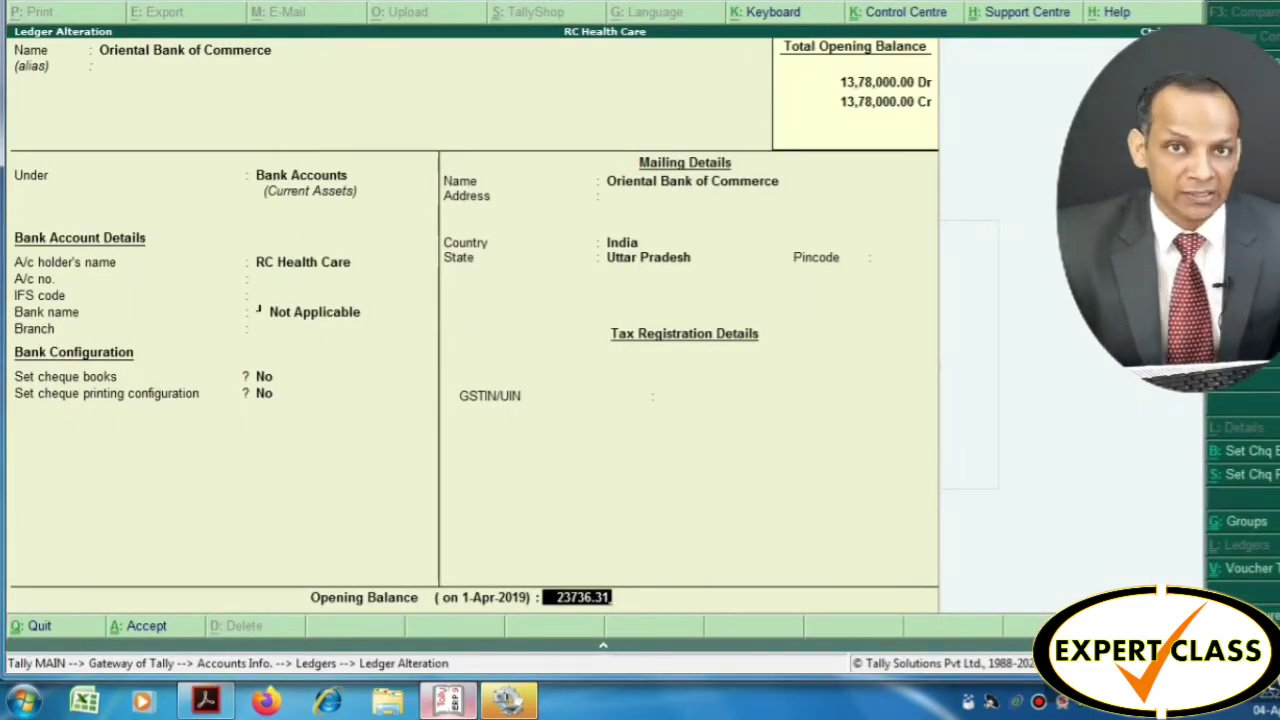
key(Return)
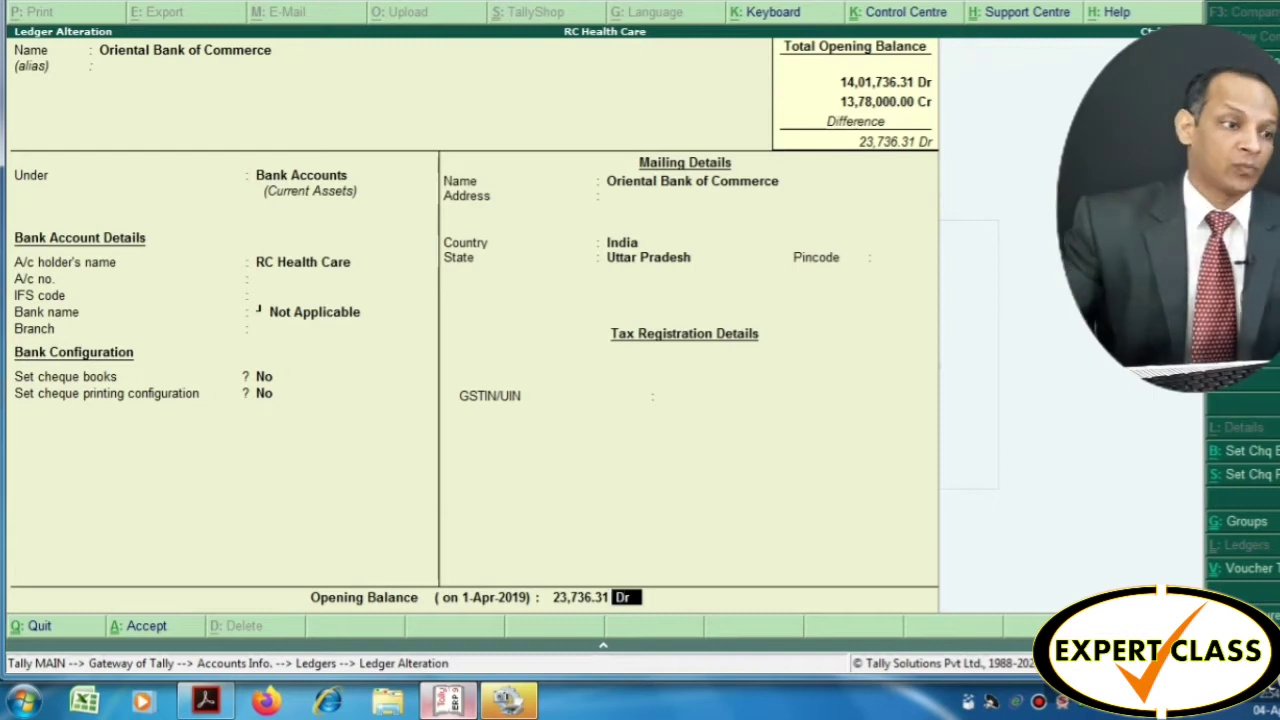
key(Return)
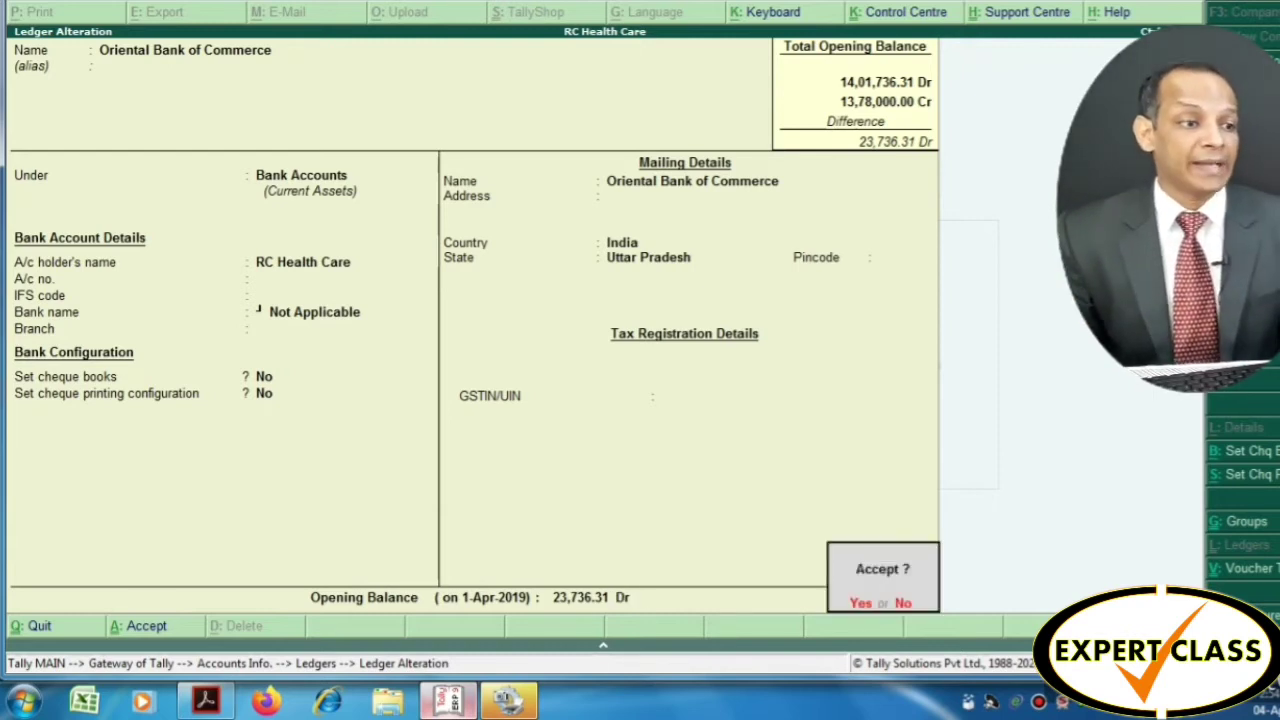
Accept the bank ledger alteration and close the Select Ledger list
key(Return)
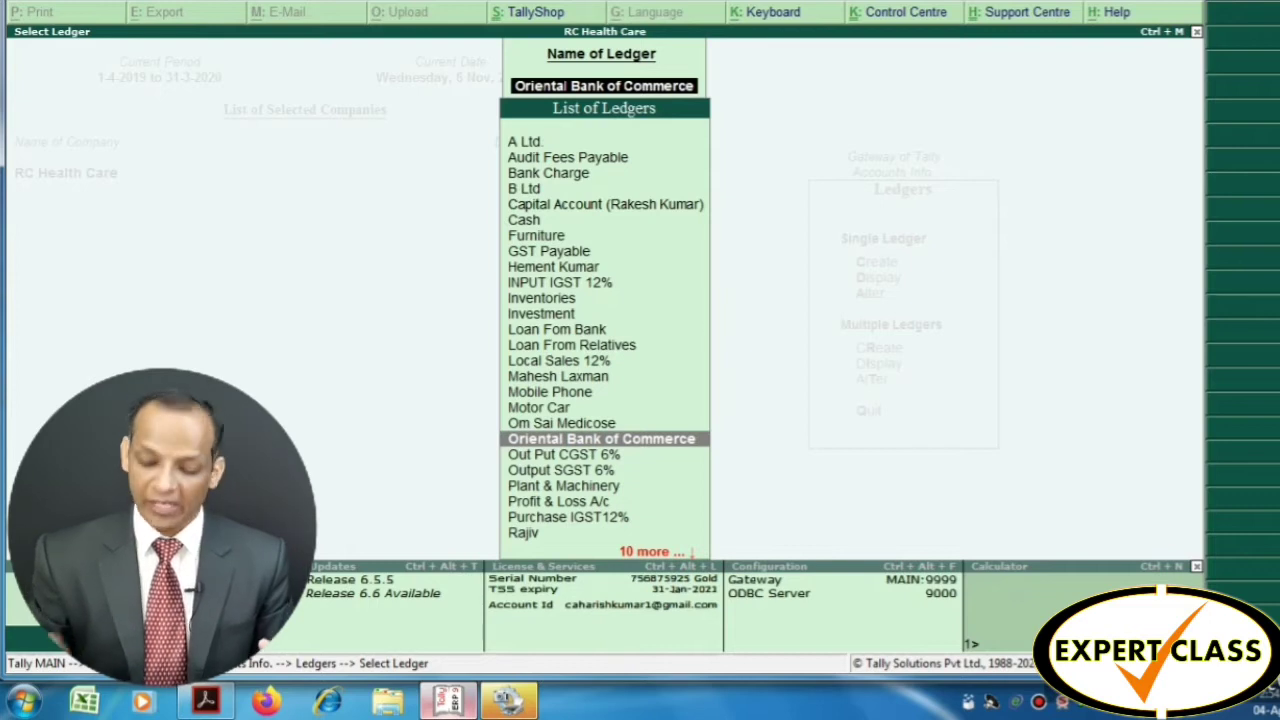
key(BackSpace)
key(Escape)
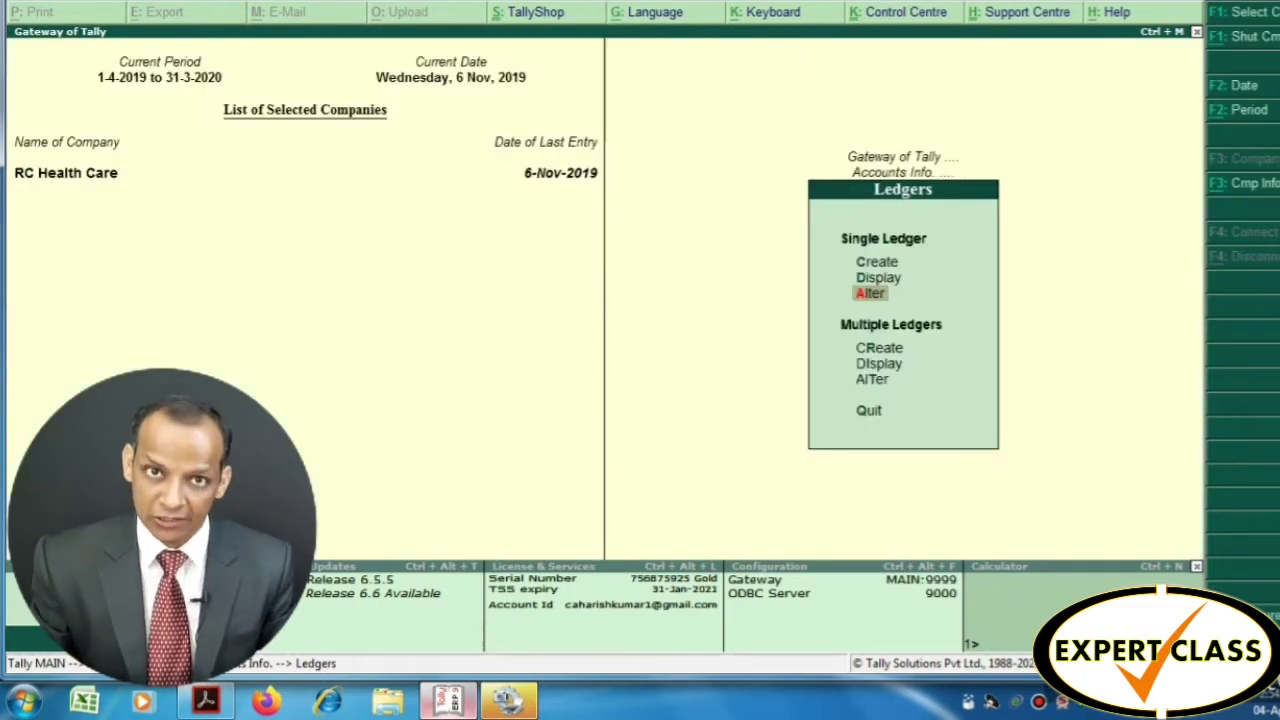
Check the statement PDF, then open Accounting Vouchers to a blank Payment voucher No. 5
key(Escape)
key(Escape)
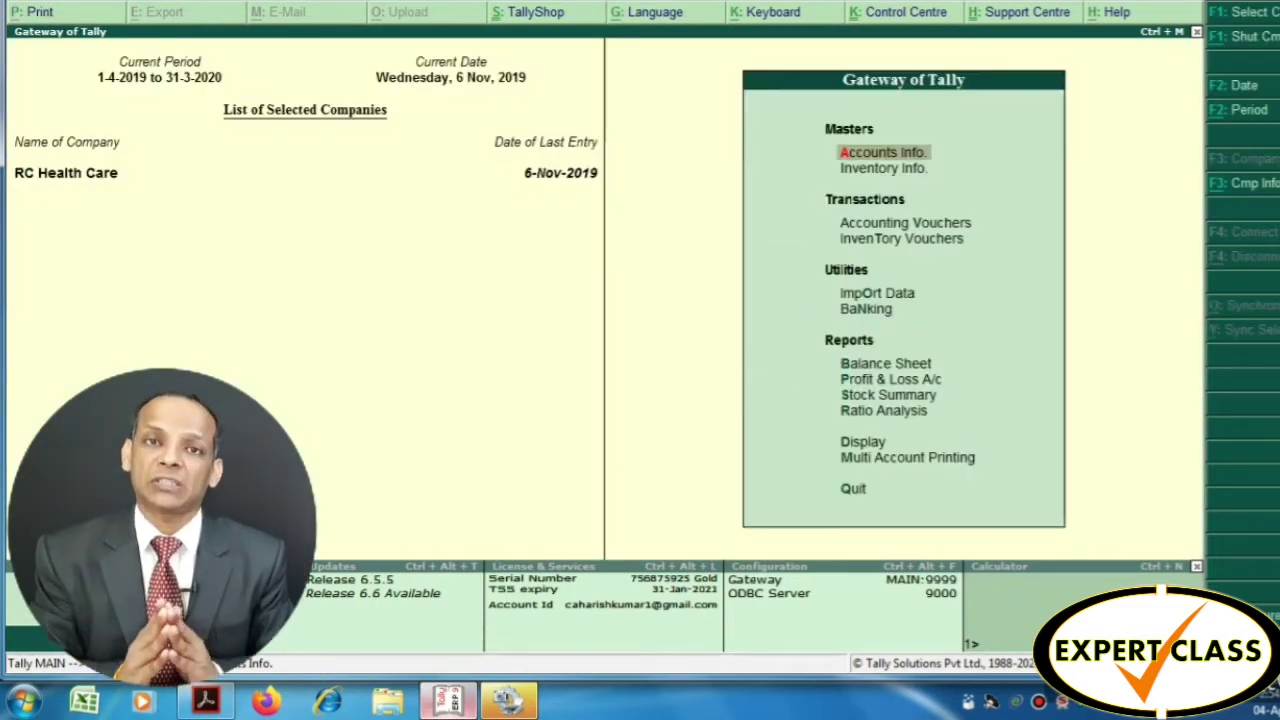
key(Down)
key(Down)
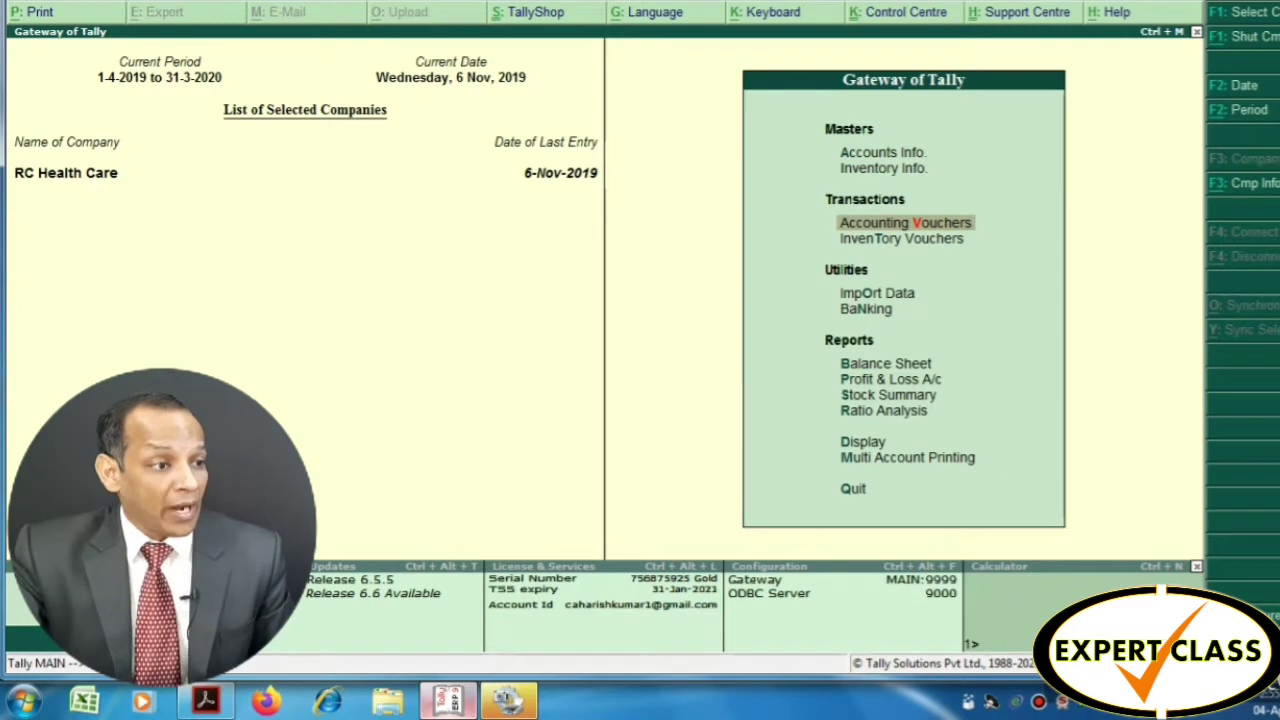
key(alt+Tab)
scroll(563, 386, up, 2)
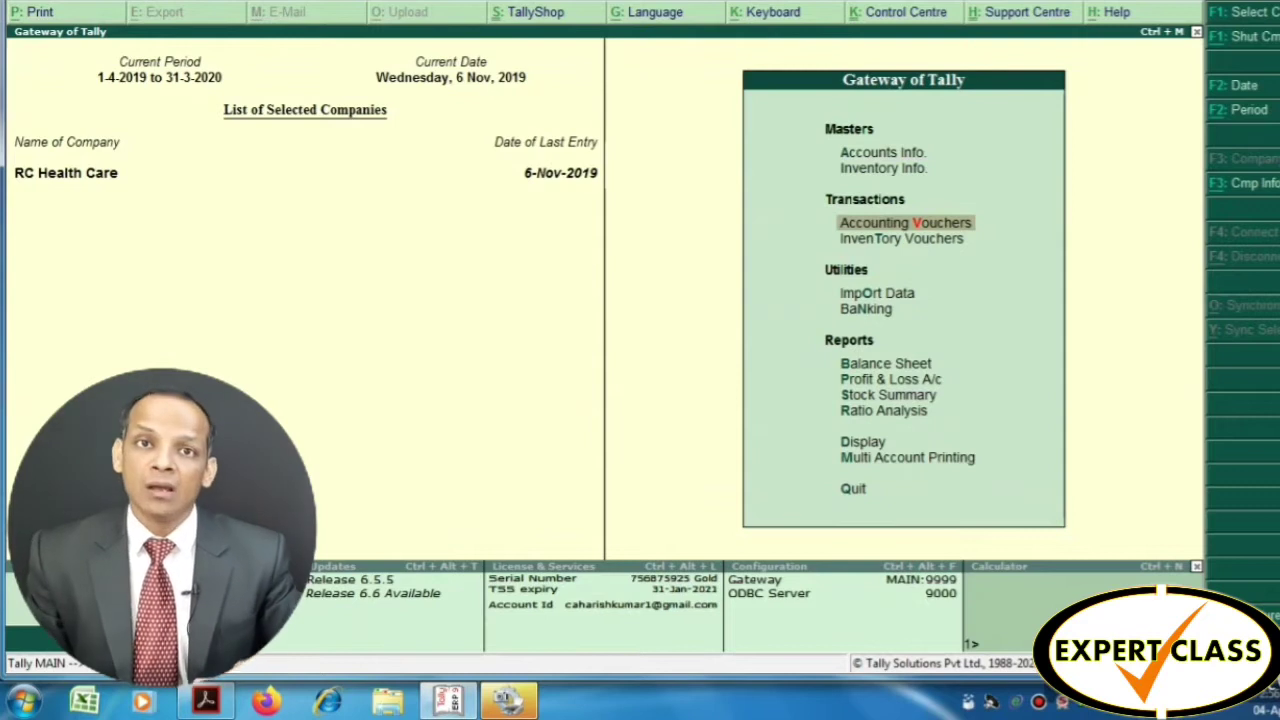
key(Return)
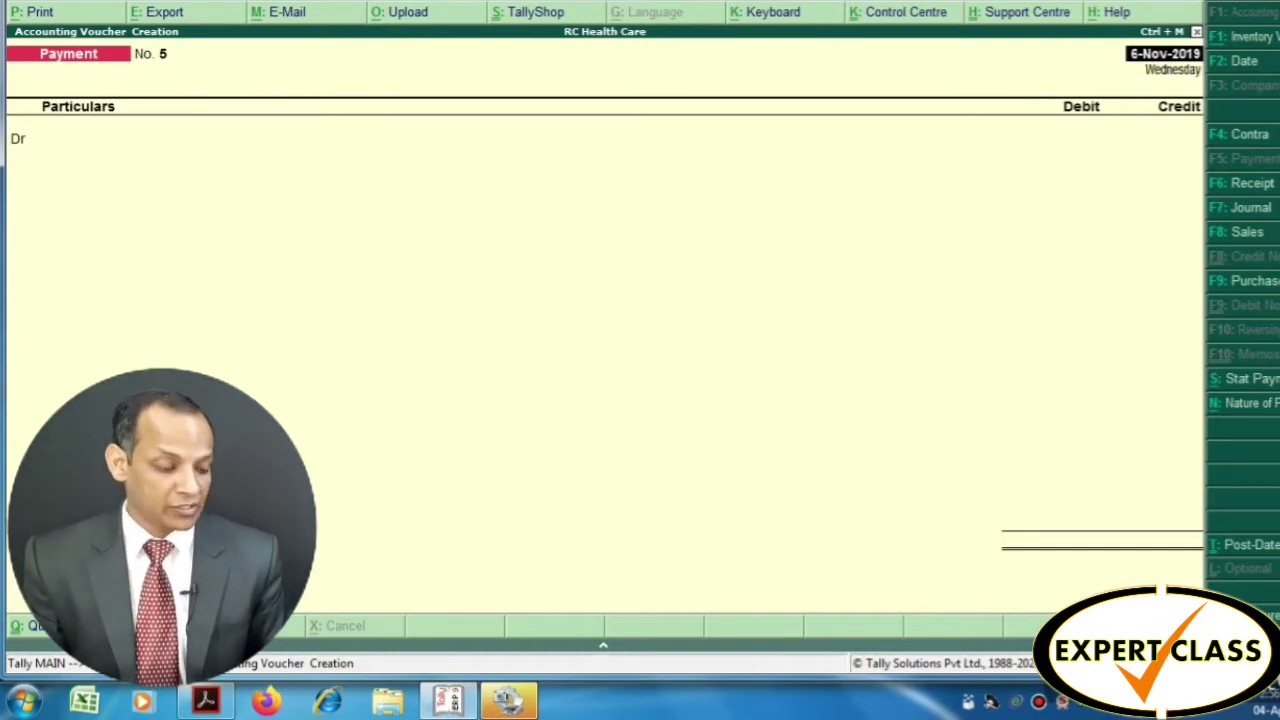
Date the payment 8-8 and create a 'Bank charge' ledger under Indirect Expenses
text(8-)
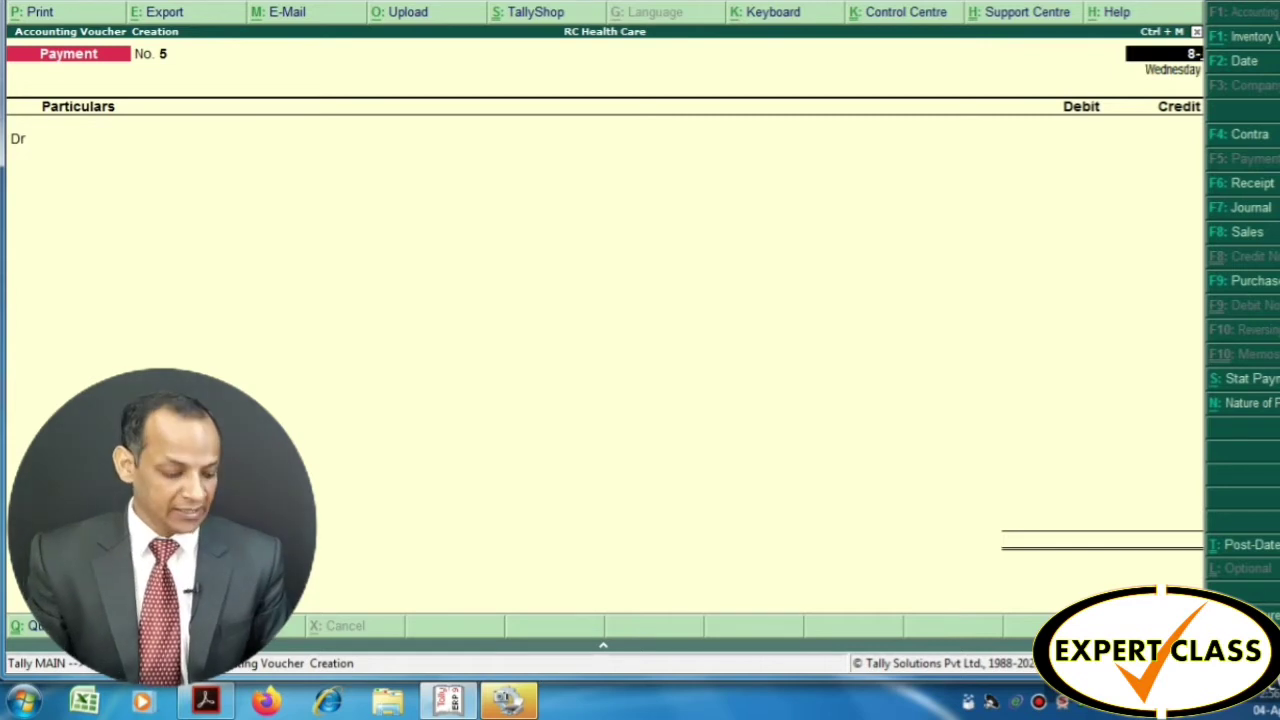
text(8)
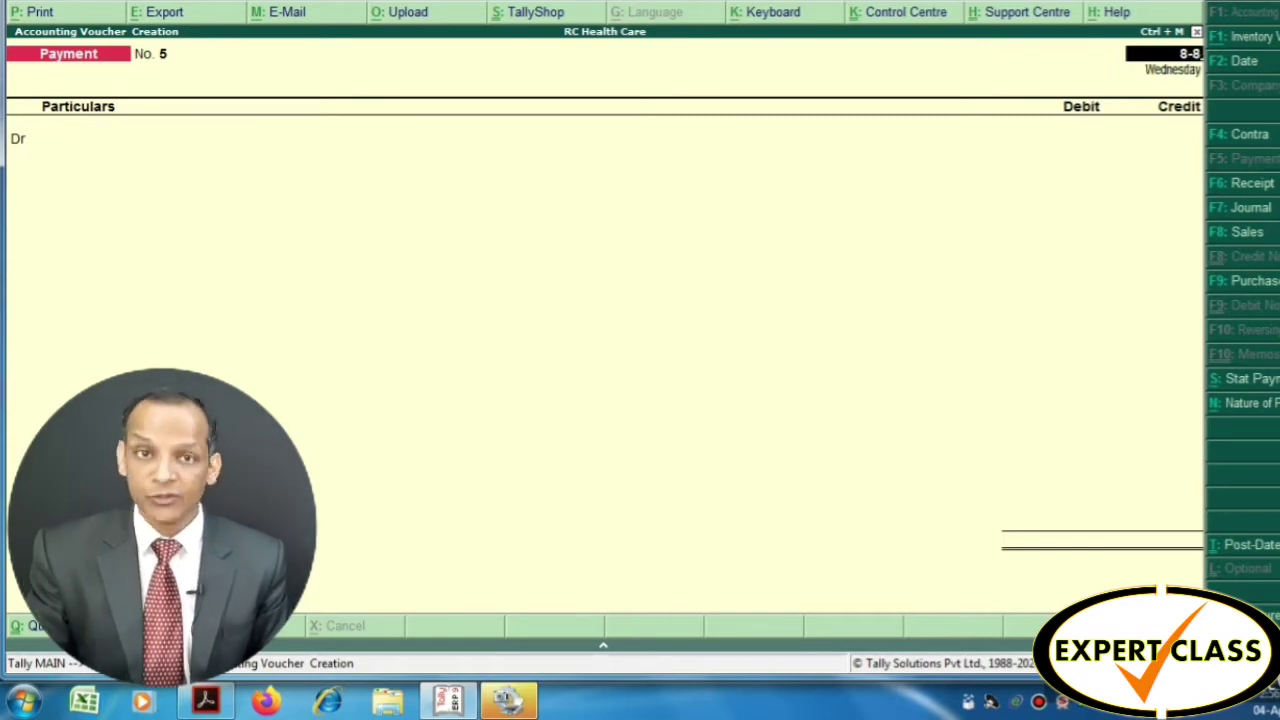
key(Return)
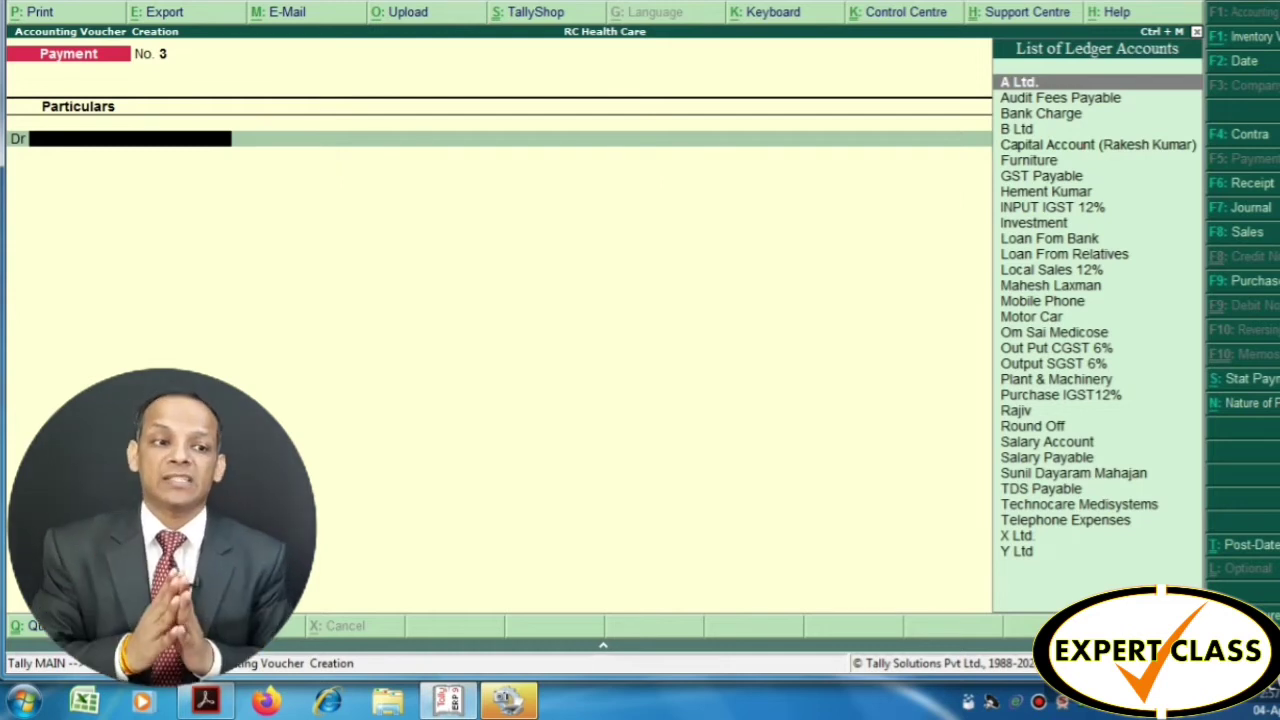
key(alt+c)
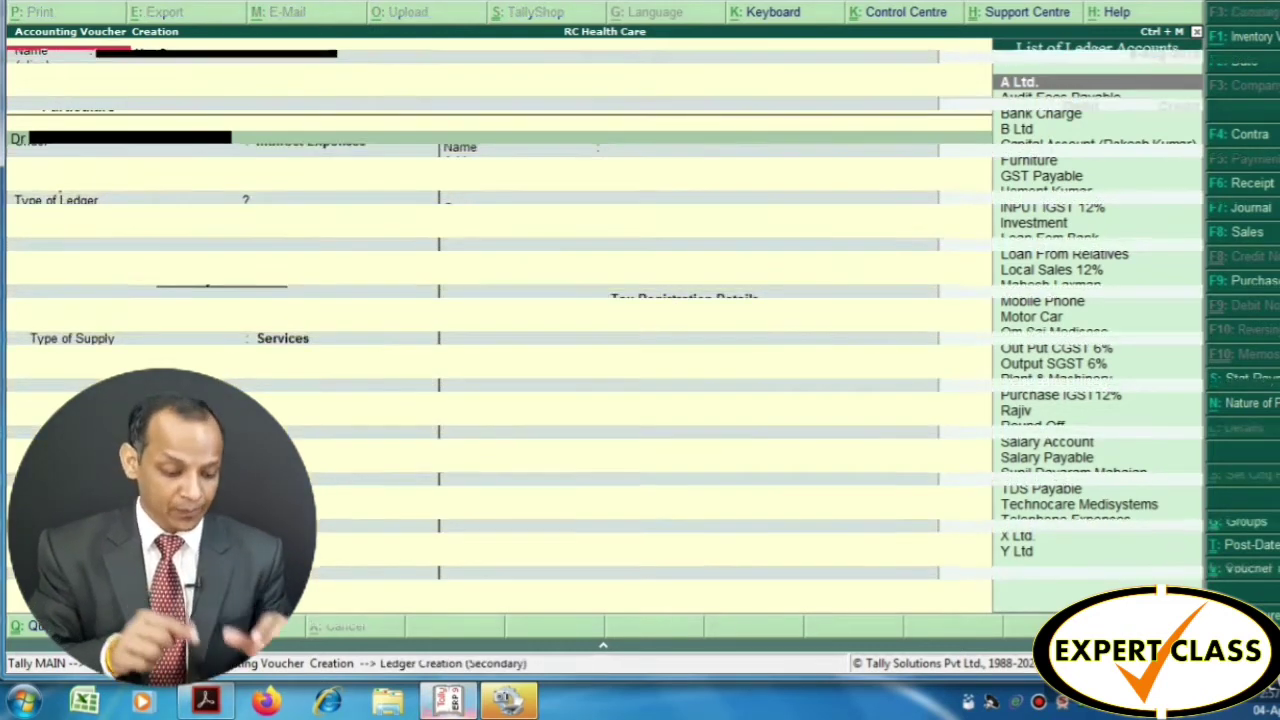
text(Ba)
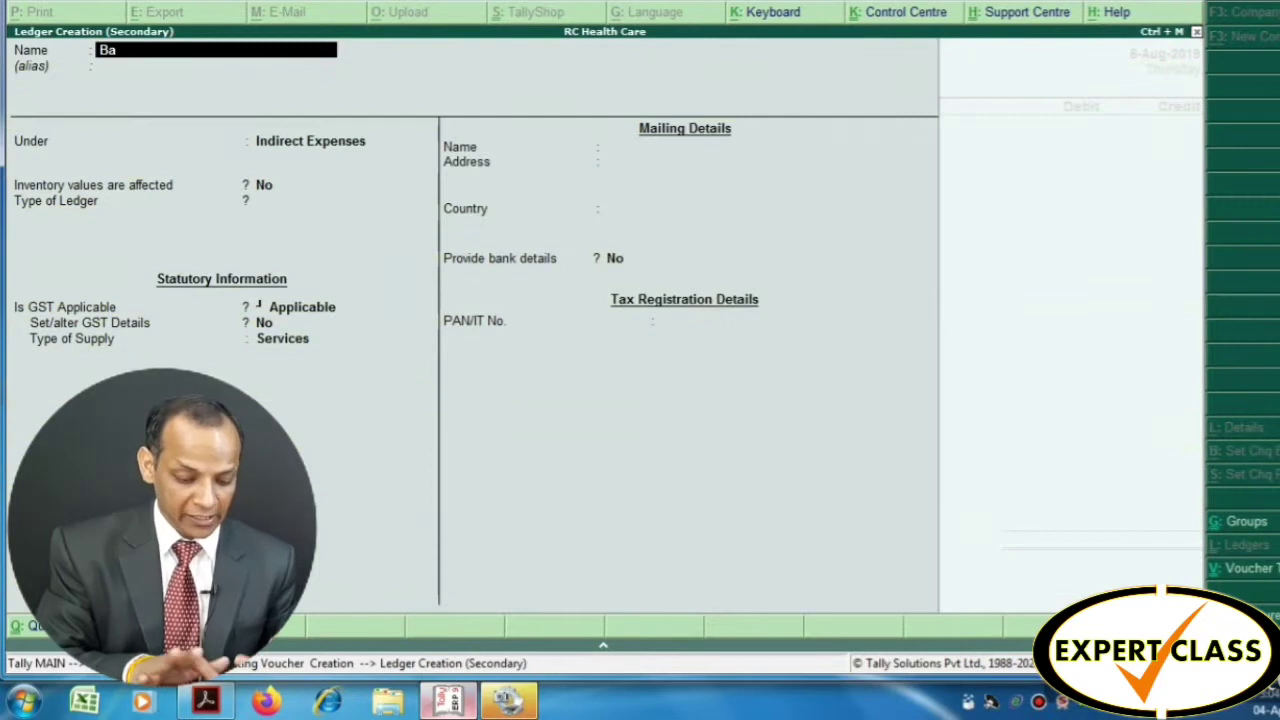
text(nk charge)
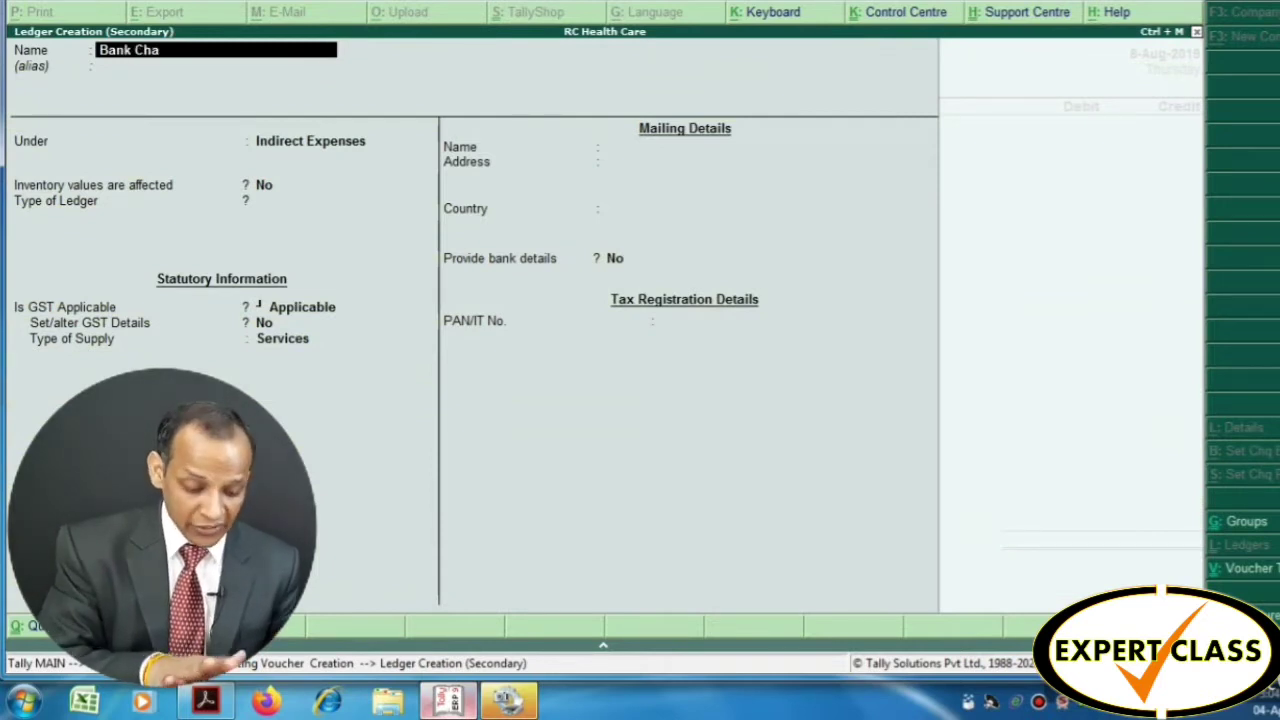
key(Return)
key(Return)
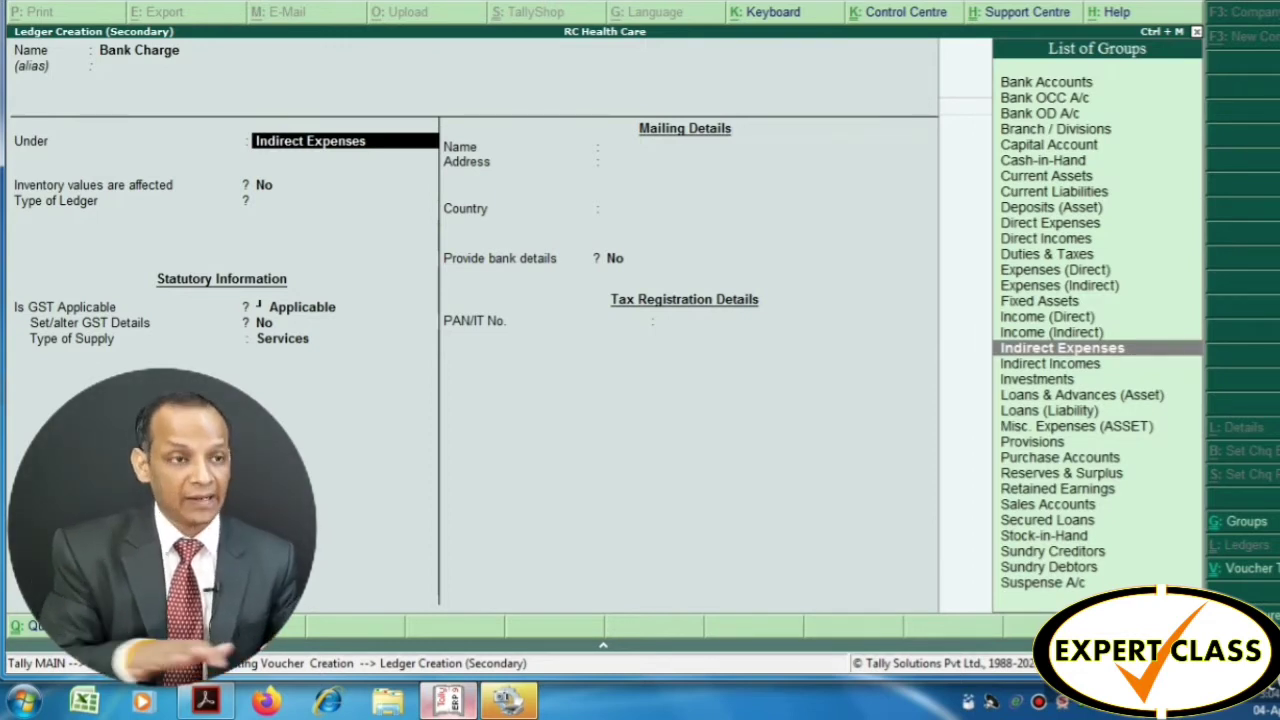
key(Return)
key(Return)
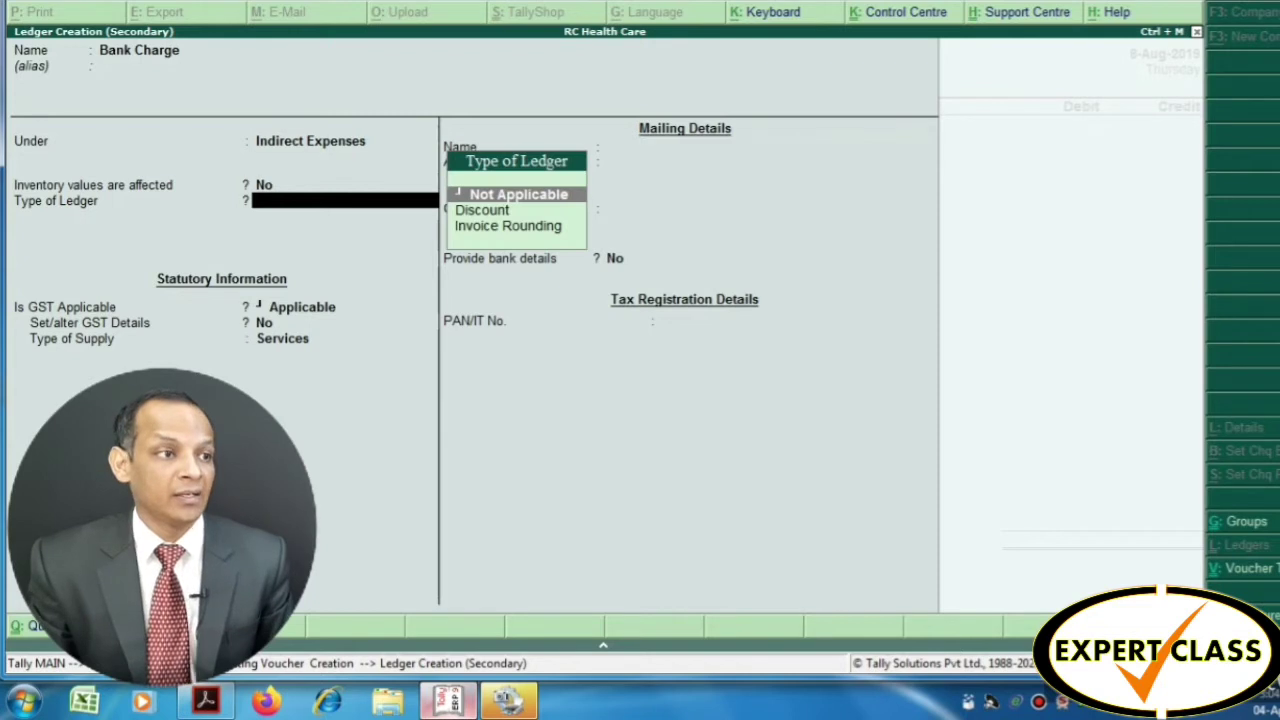
key(Return)
key(Return)
key(Return)
key(Return)
key(Return)
key(Return)
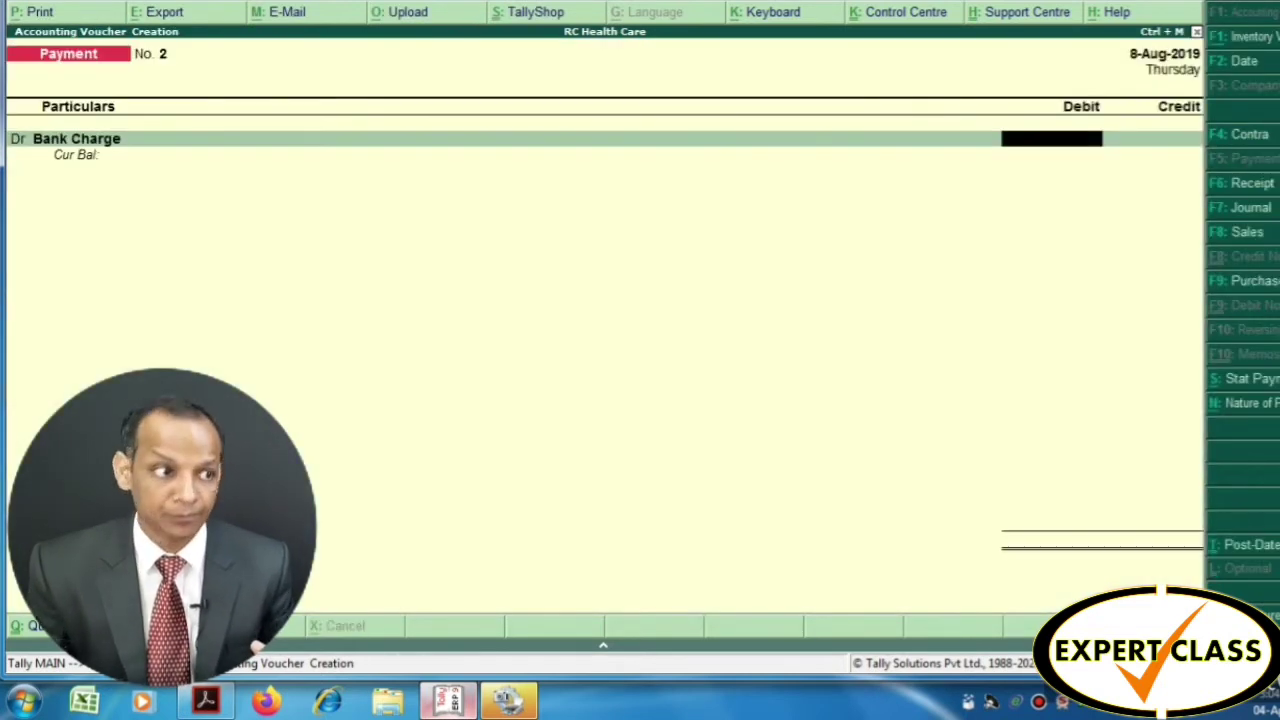
Enter 5.90 against Bank Charge, credit Oriental Bank of Commerce, and accept the bank allocation
text(5)
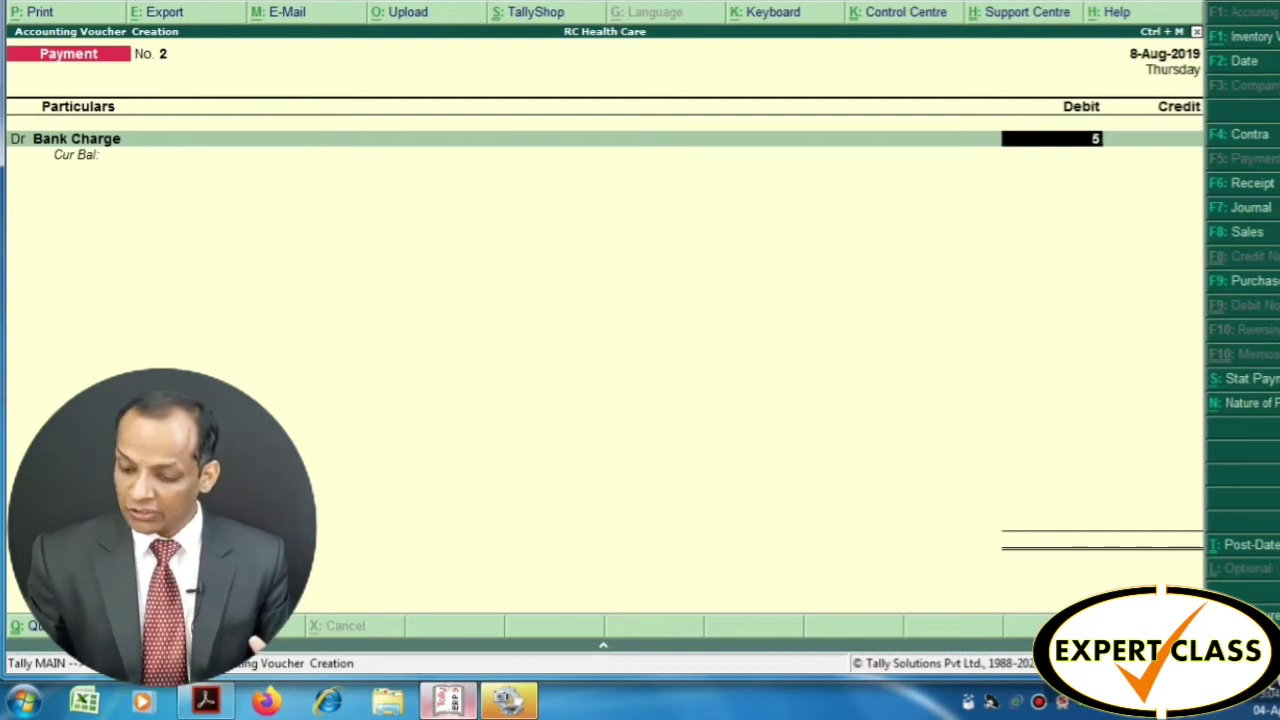
text(.90)
key(Return)
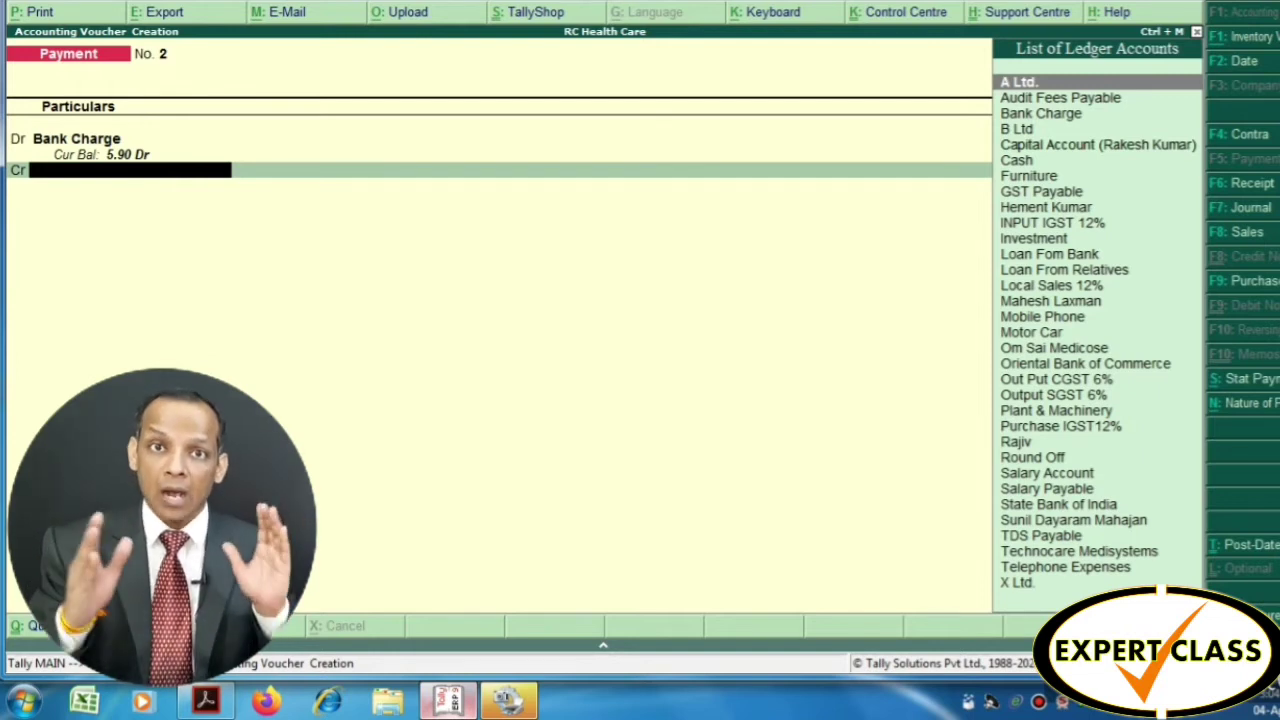
text(Ori)
key(Return)
key(Return)
key(Return)
key(Return)
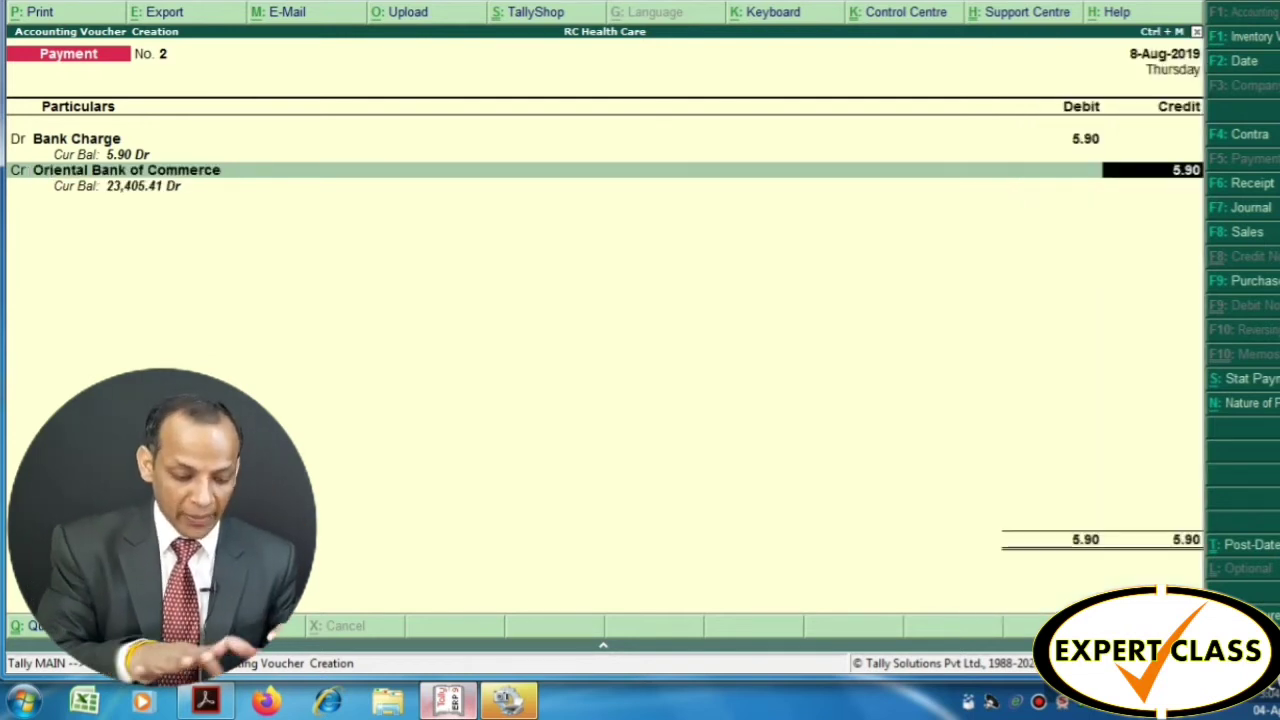
key(Return)
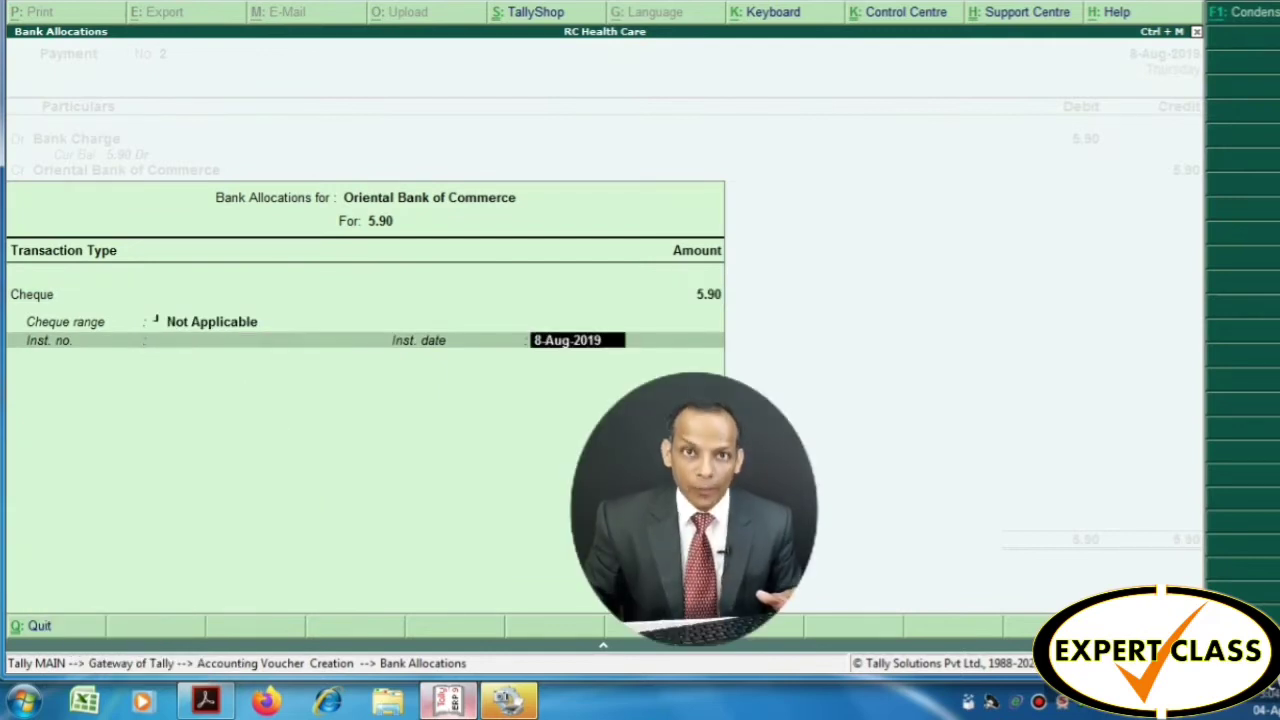
key(Return)
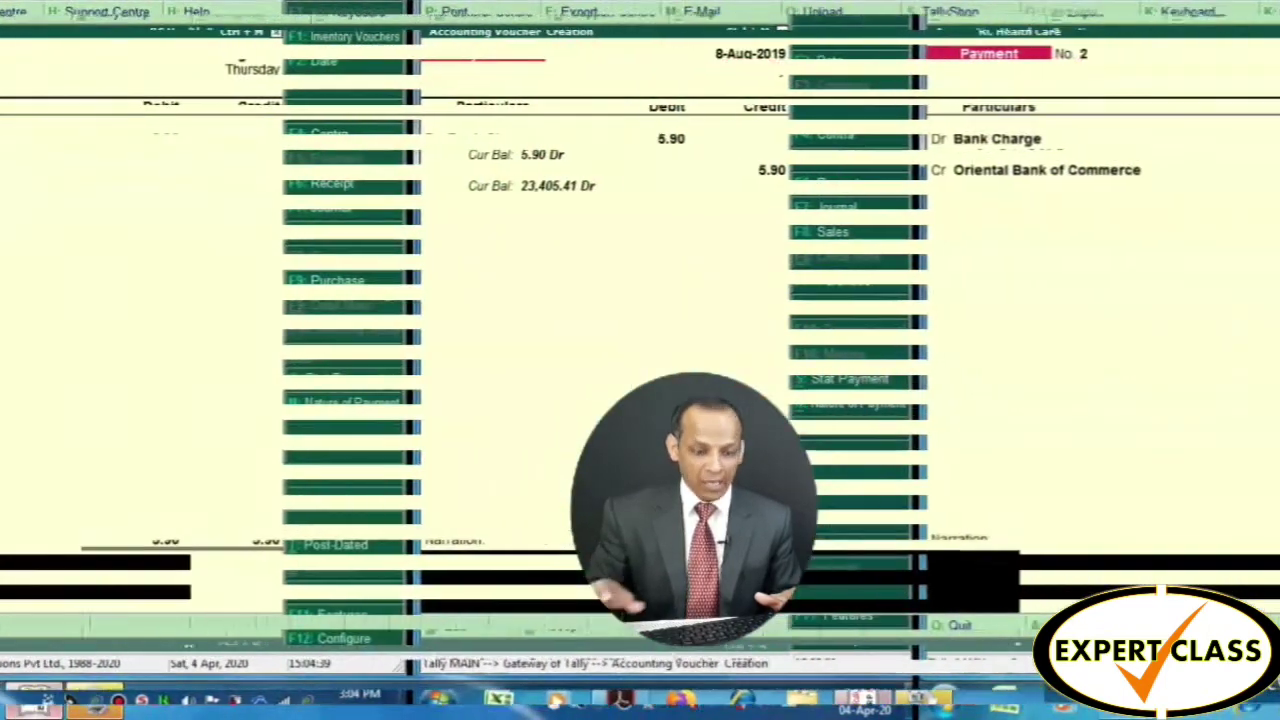
Add the narration 'being bank charge' and save the 5.90 payment voucher
text(be)
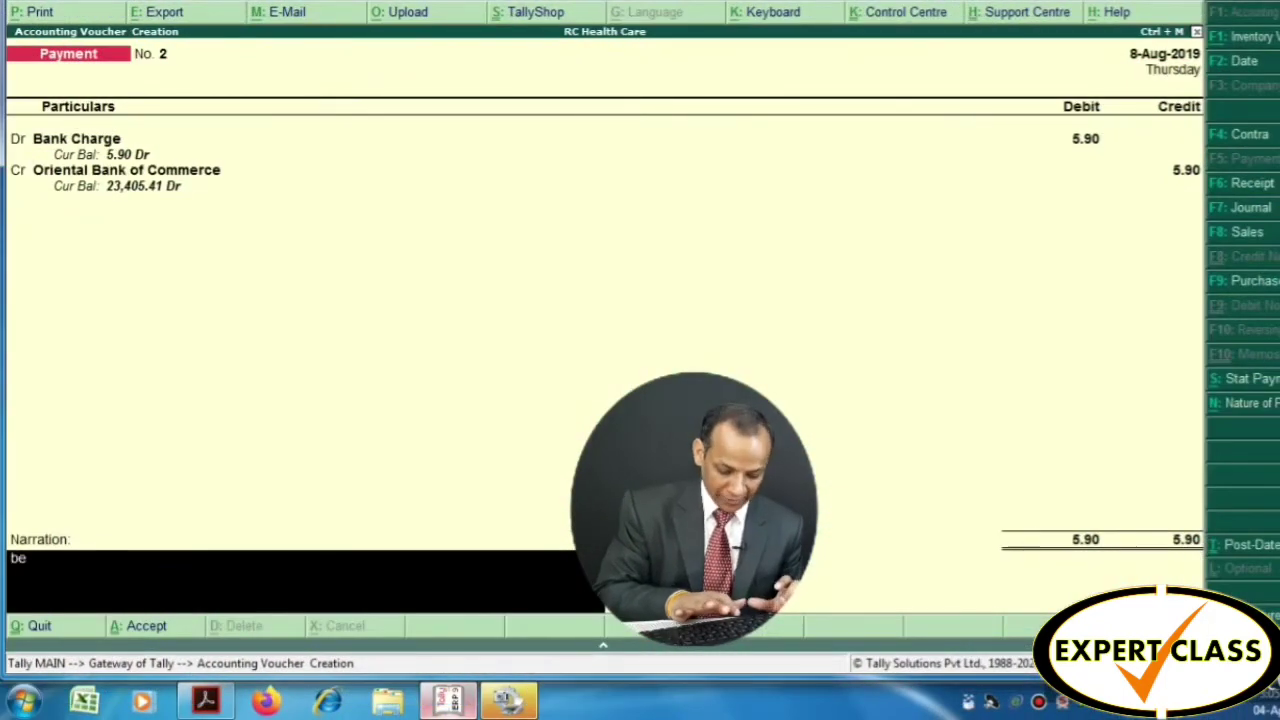
text(ing)
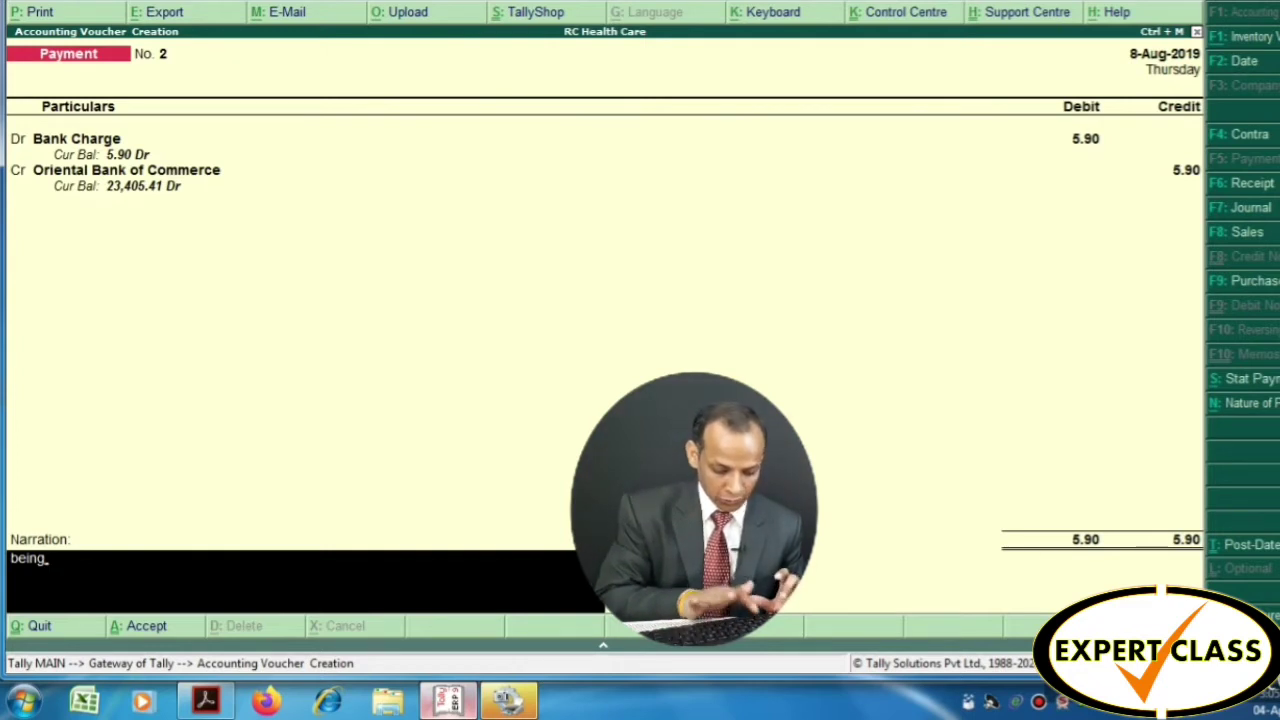
text( b)
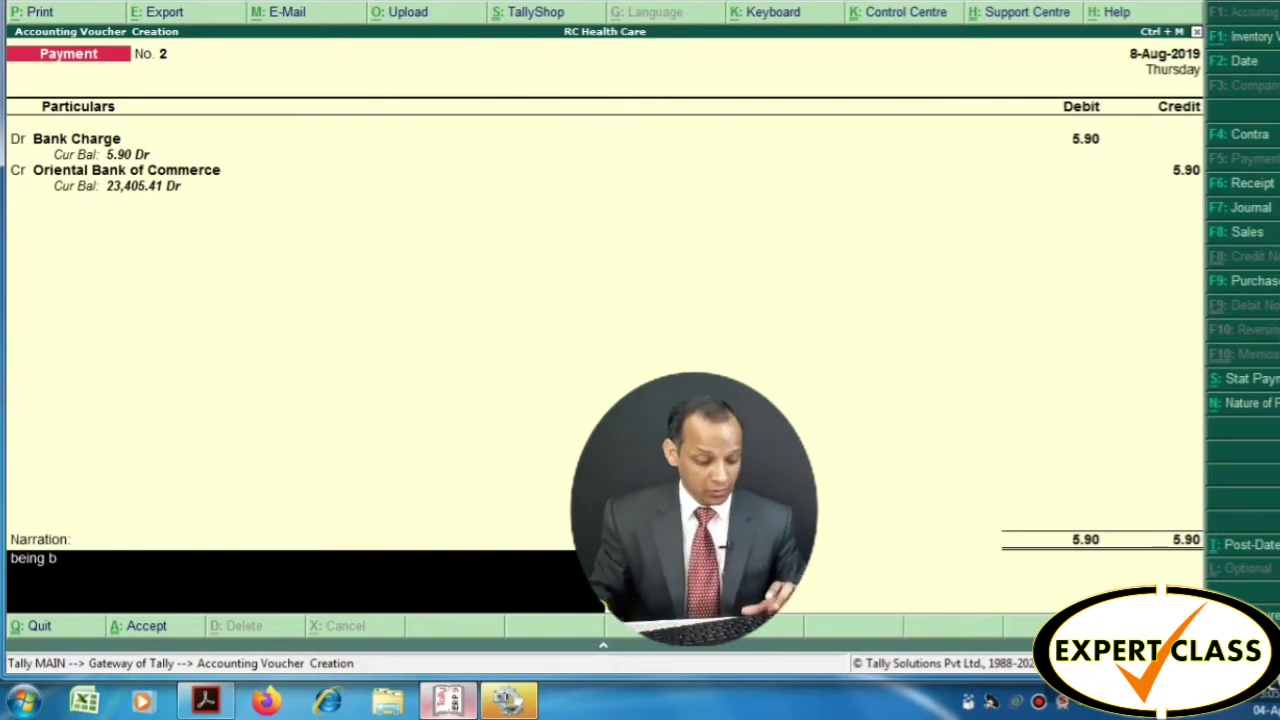
text(ank c)
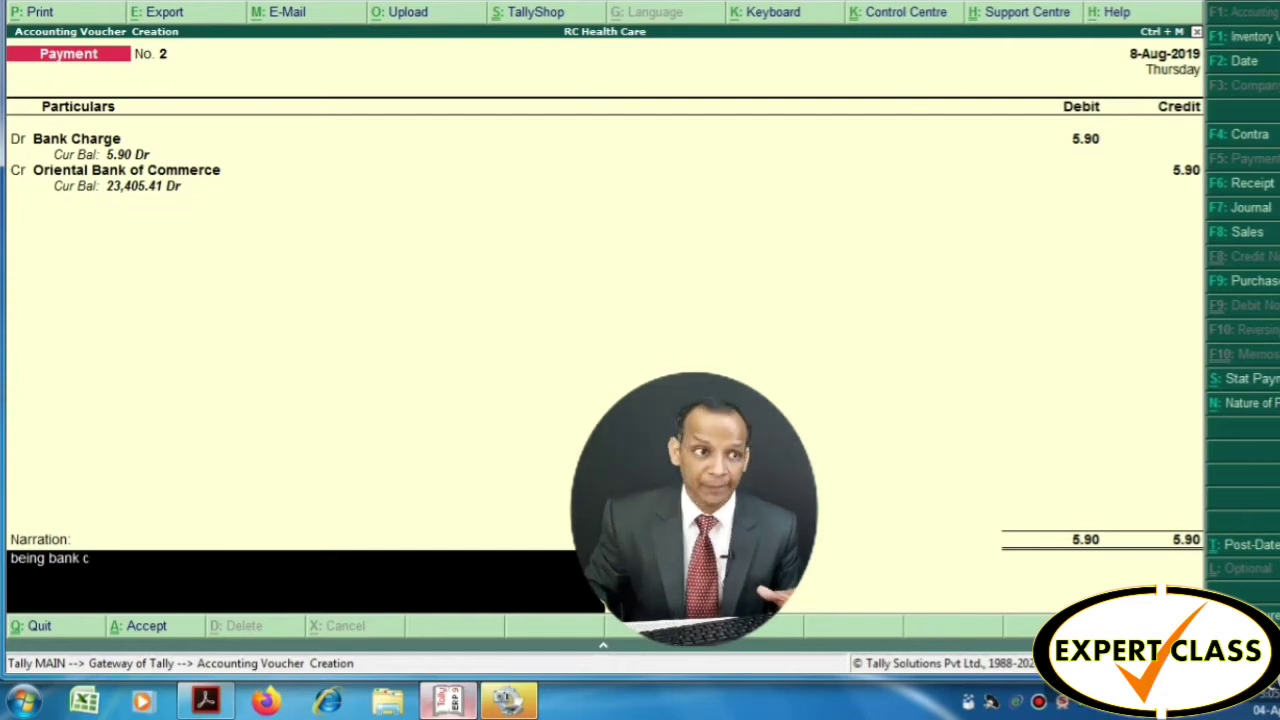
text(harge)
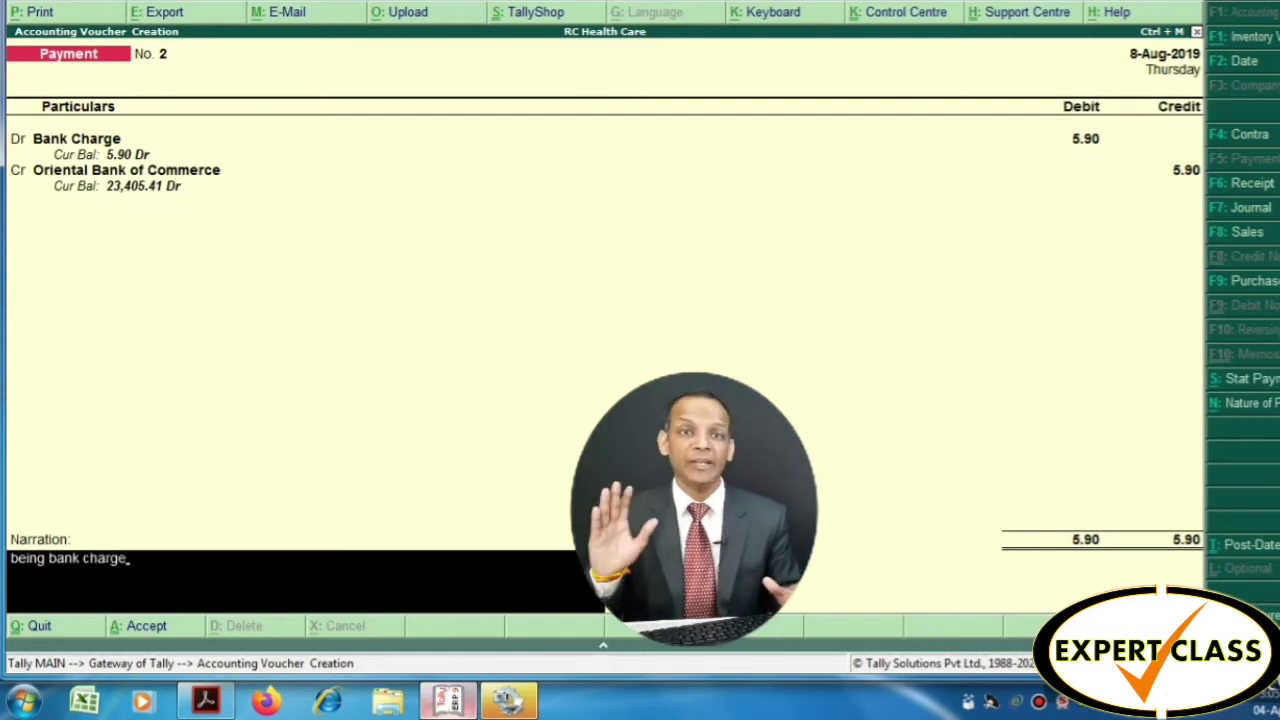
key(Return)
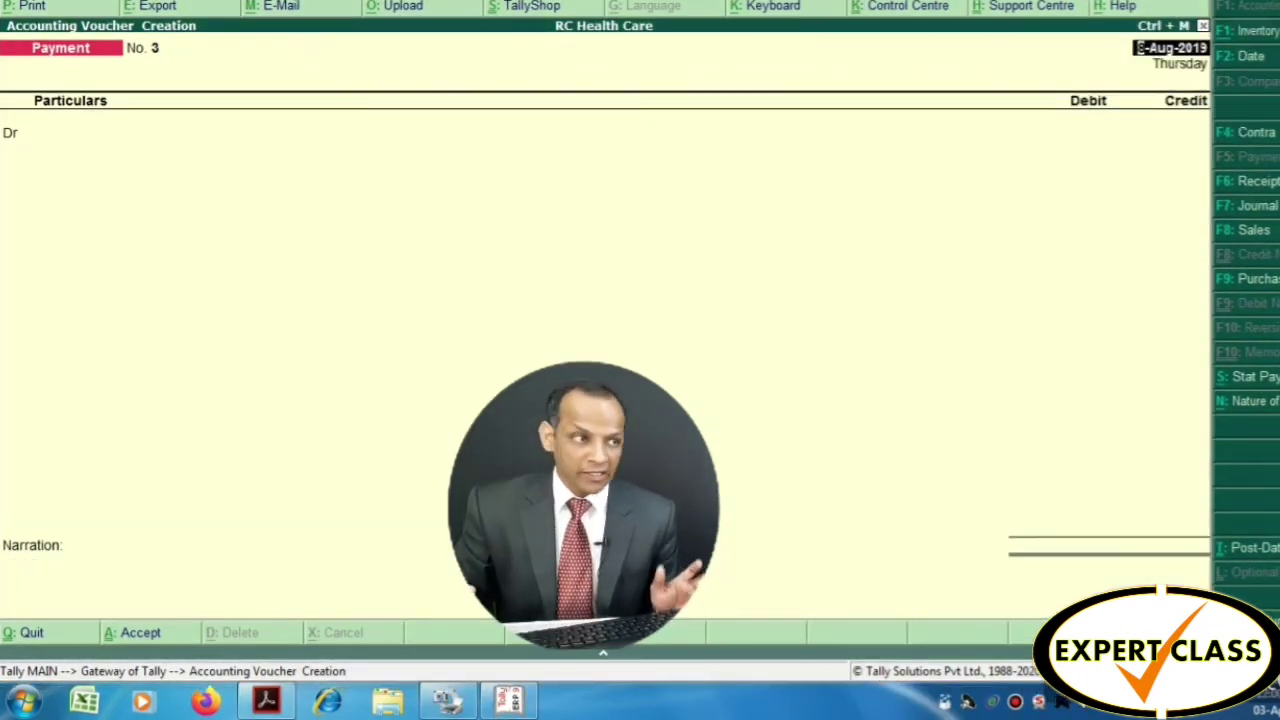
key(alt+Tab)
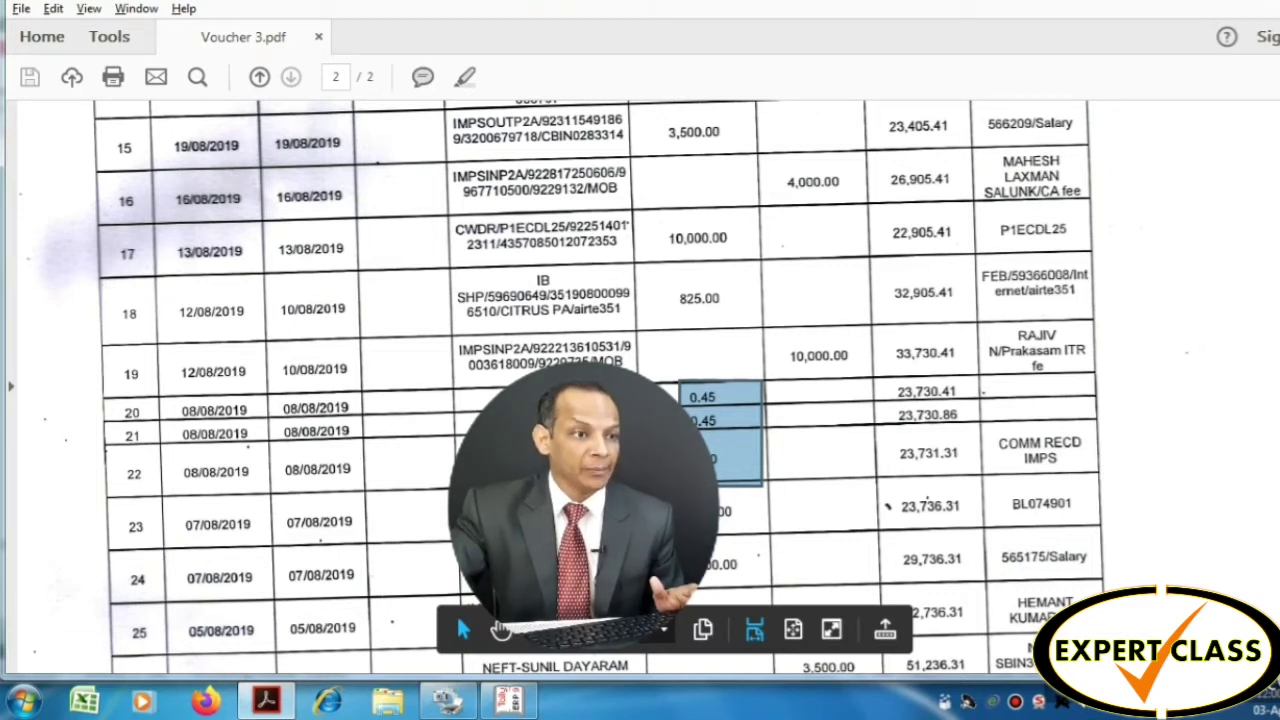
drag(785, 338, 874, 374)
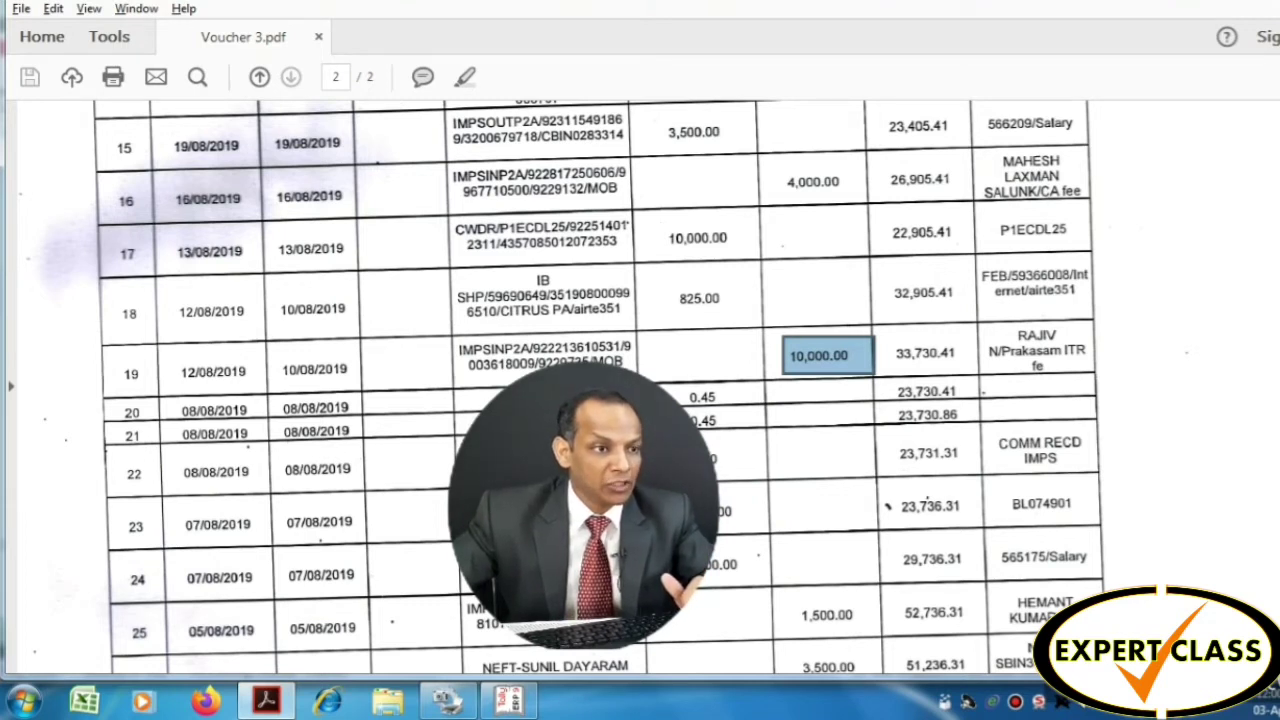
drag(1008, 327, 1086, 344)
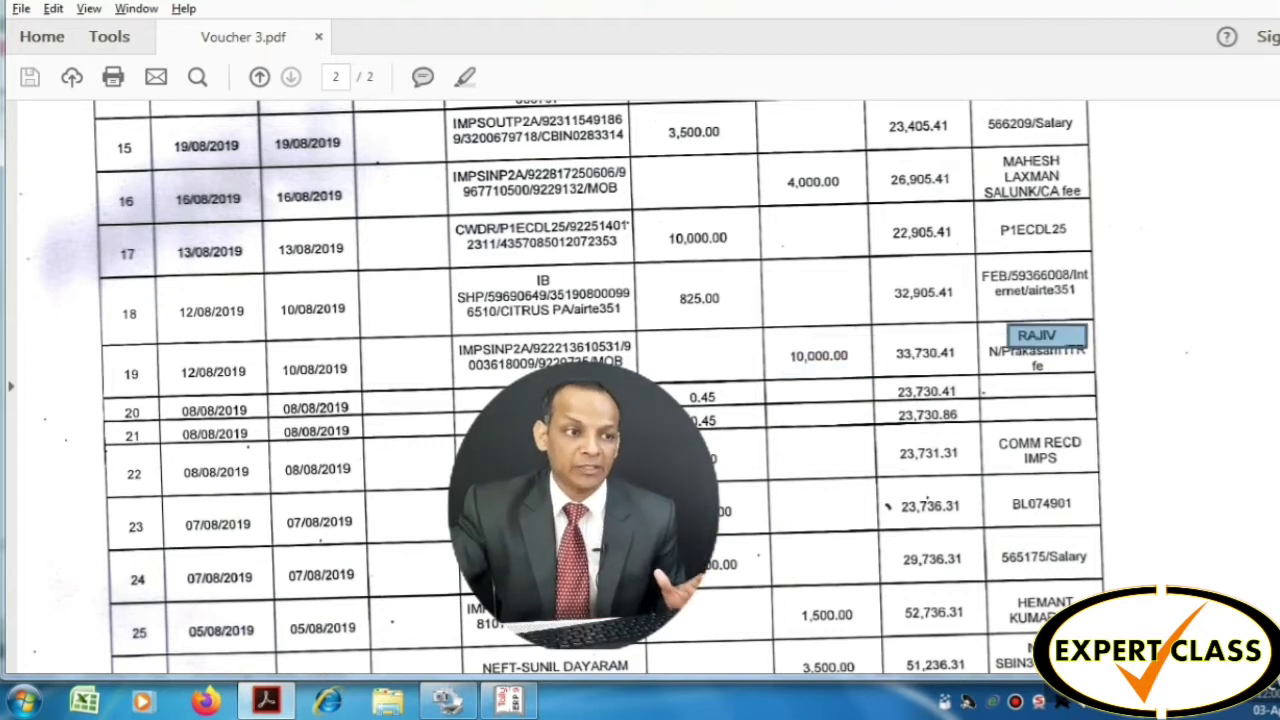
key(ctrl+a)
key(Escape)
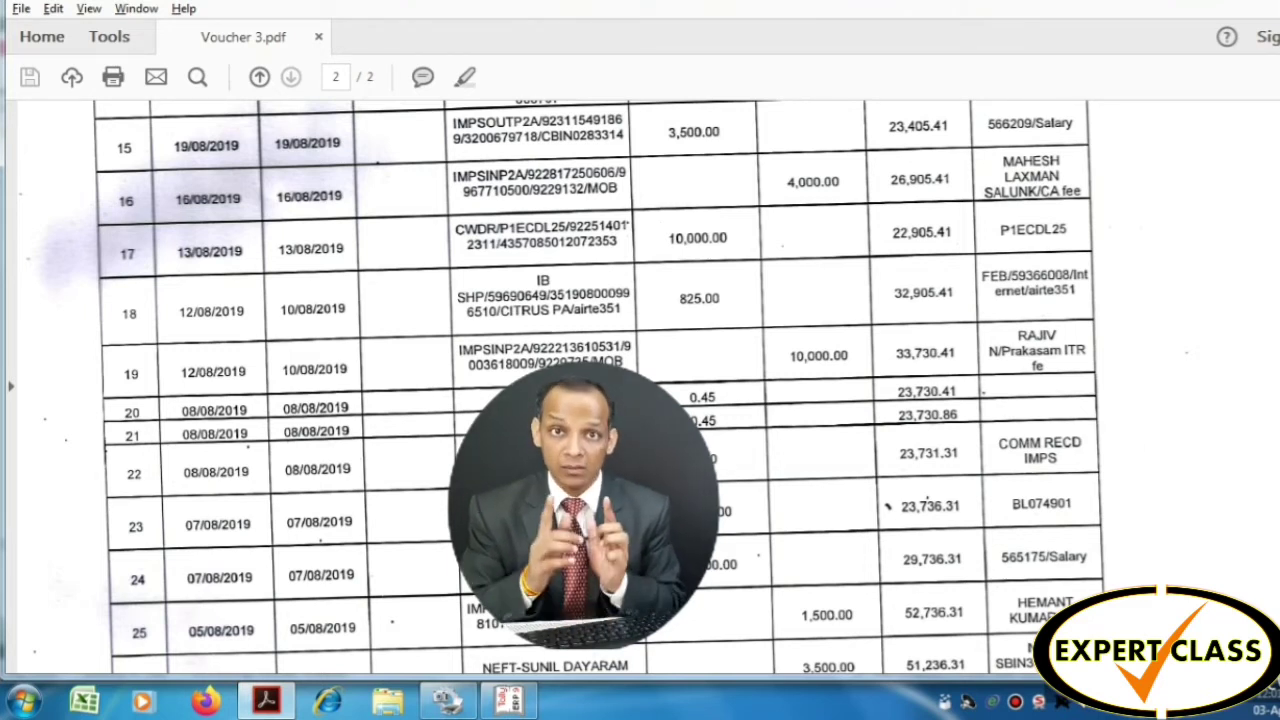
key(alt+Tab)
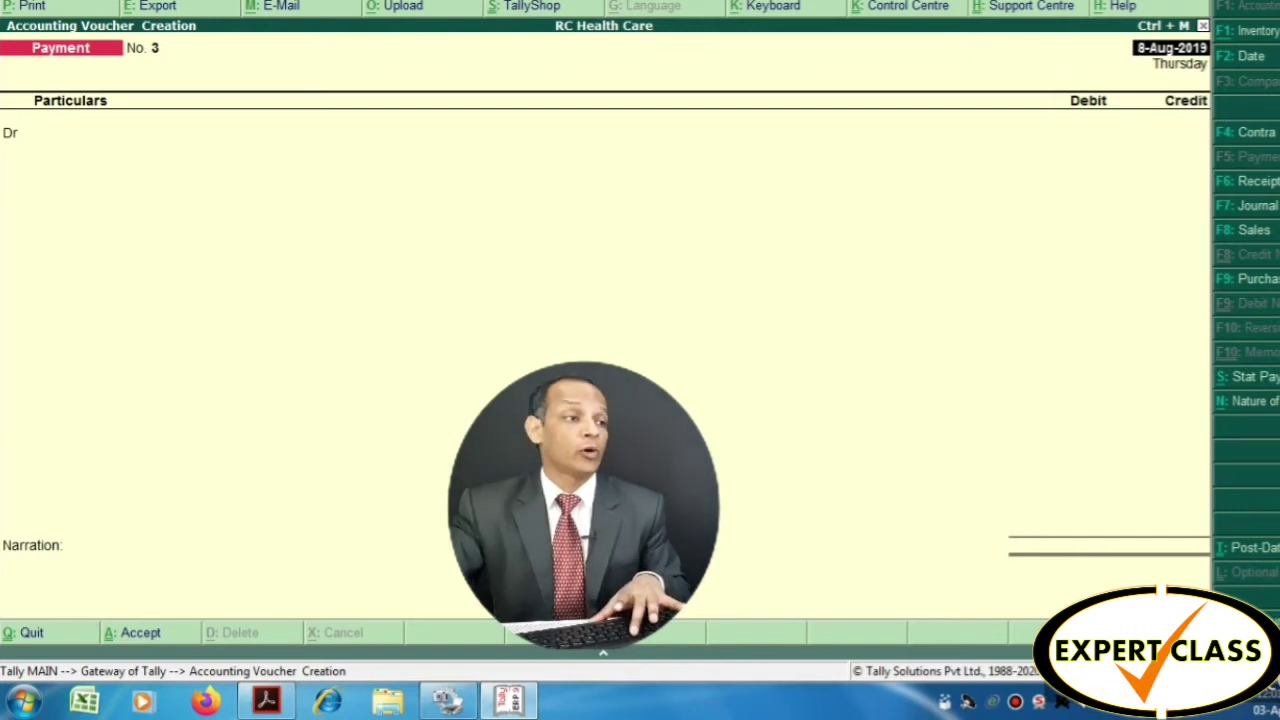
Switch to a Receipt voucher dated 12-8 and dismiss the GST details
key(F6)
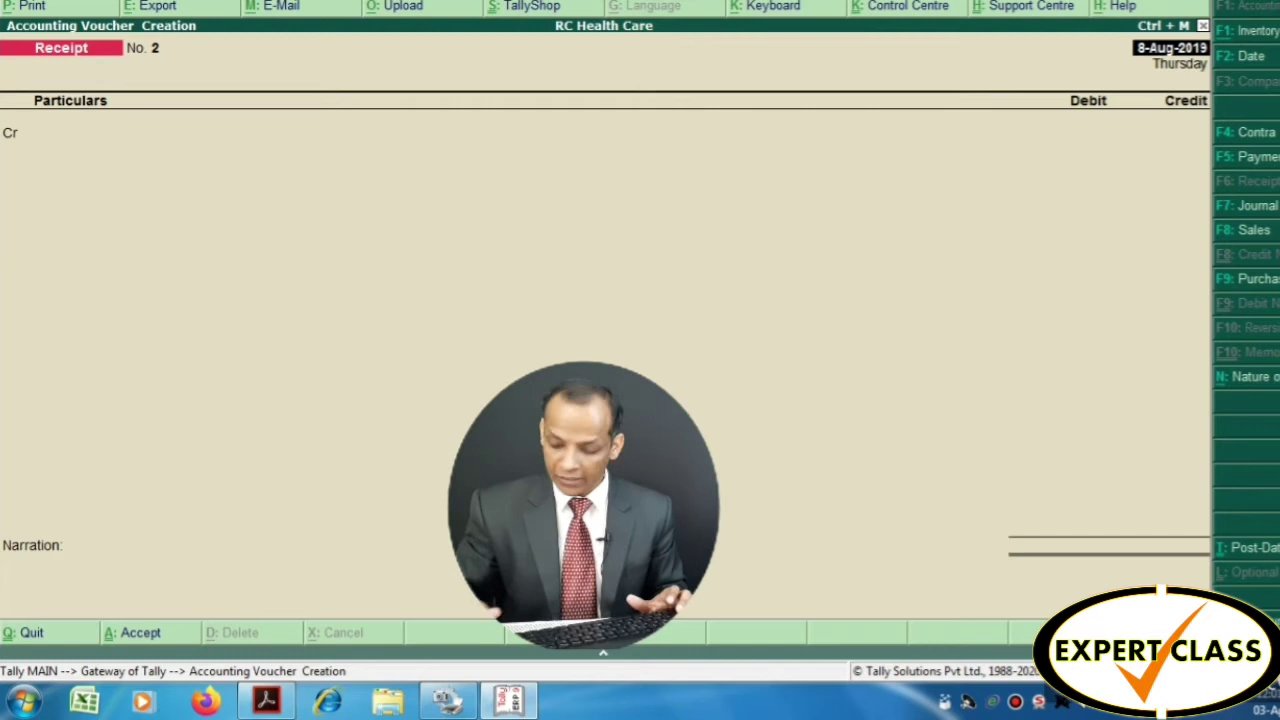
text(12-8)
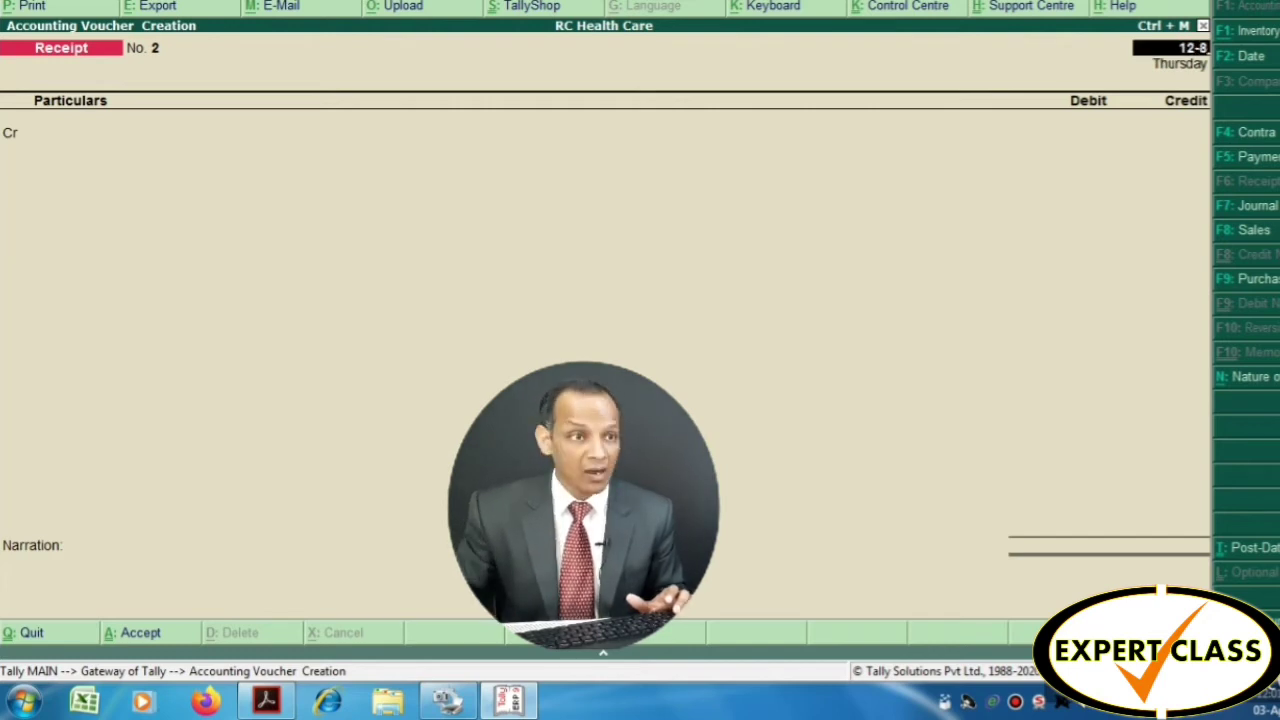
key(Return)
key(Return)
key(Escape)
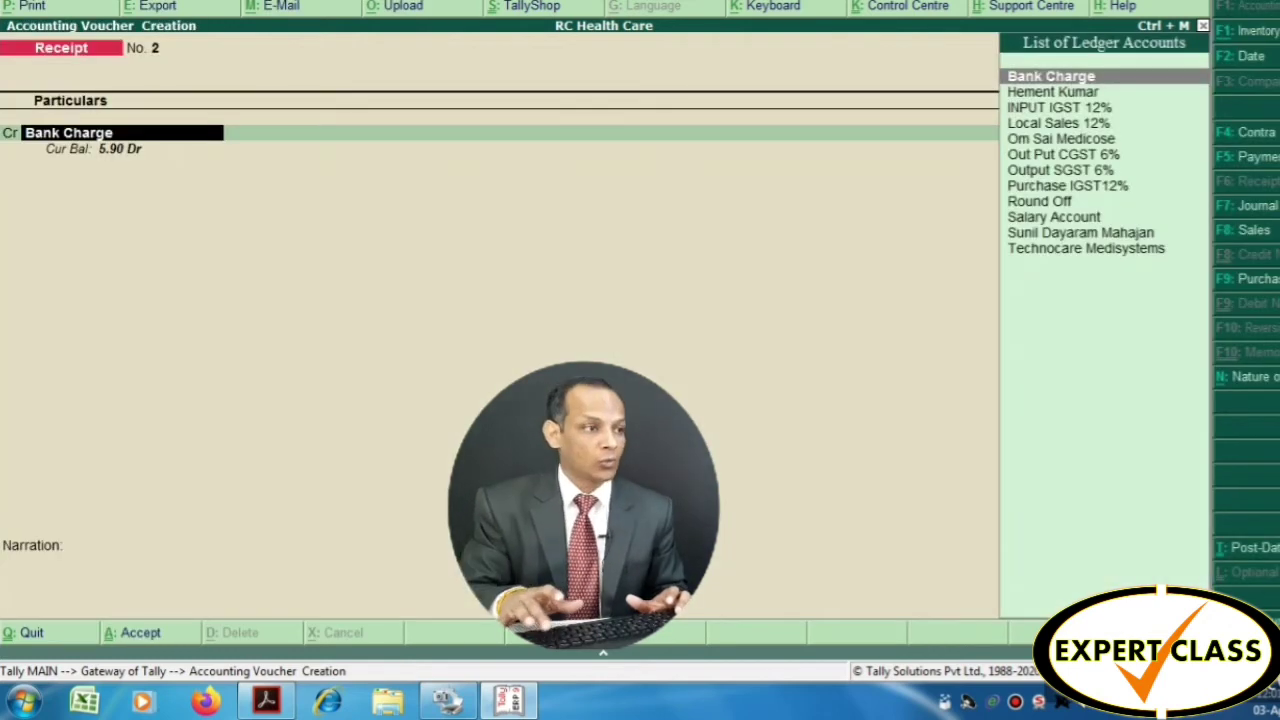
Create a new party ledger with the party's name, grouped under Sundry Debtors
key(alt+c)
text(Ra)
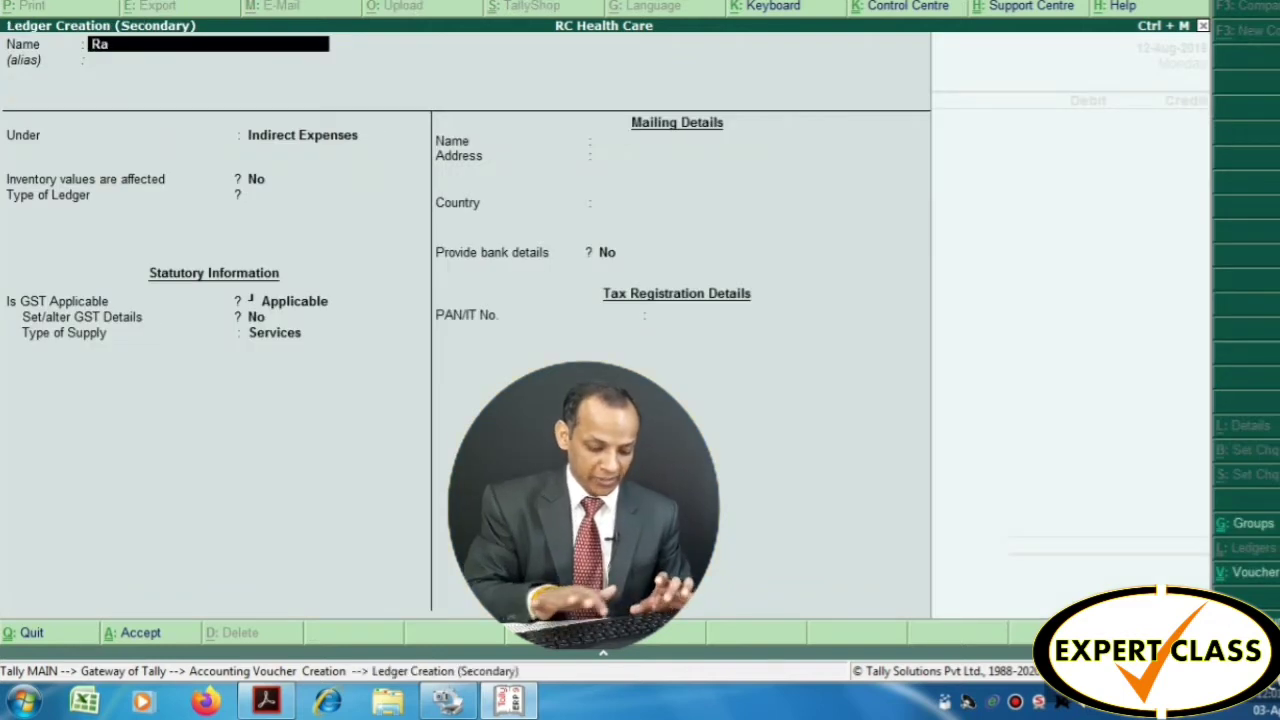
text(jiv)
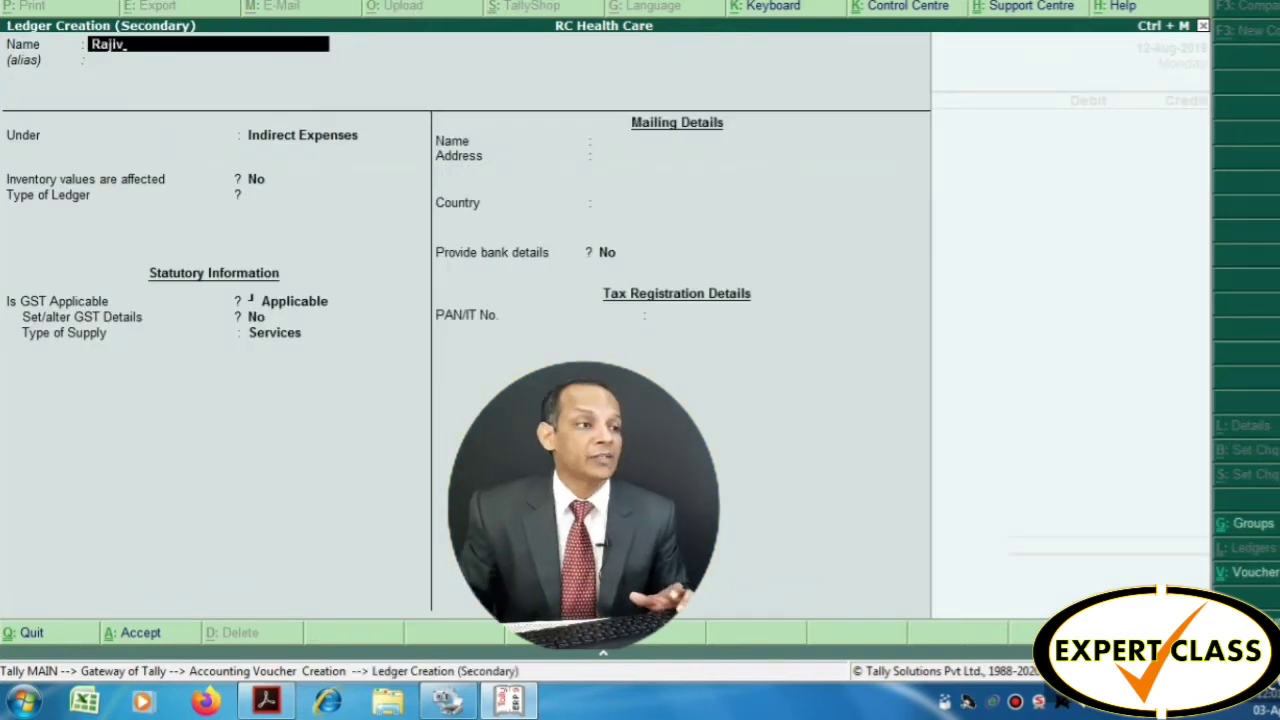
key(Return)
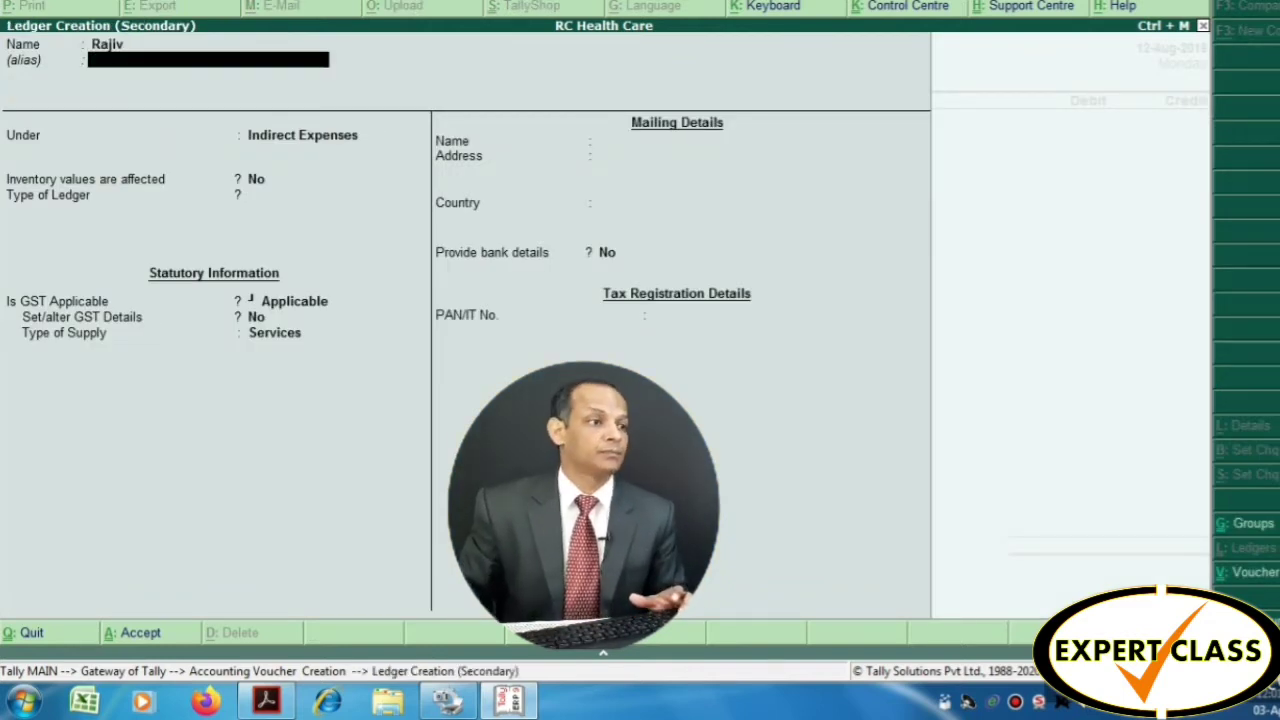
key(Return)
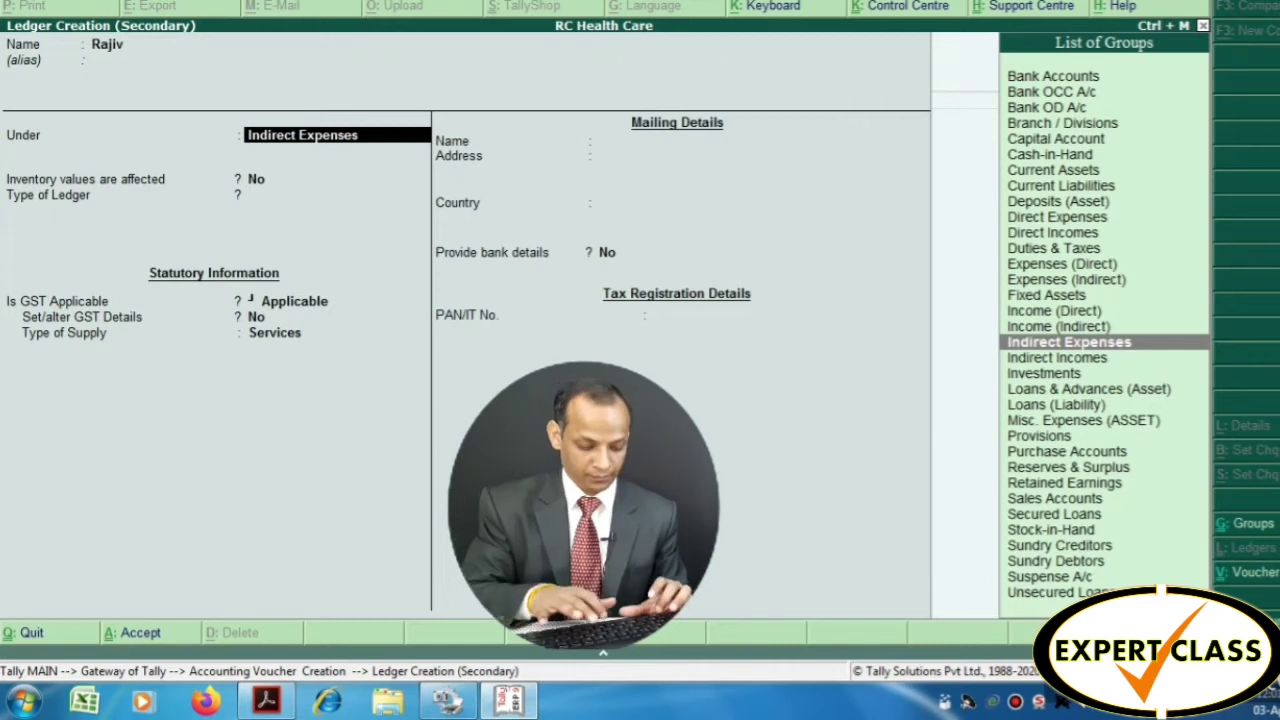
text(Sun)
key(BackSpace)
key(BackSpace)
key(BackSpace)
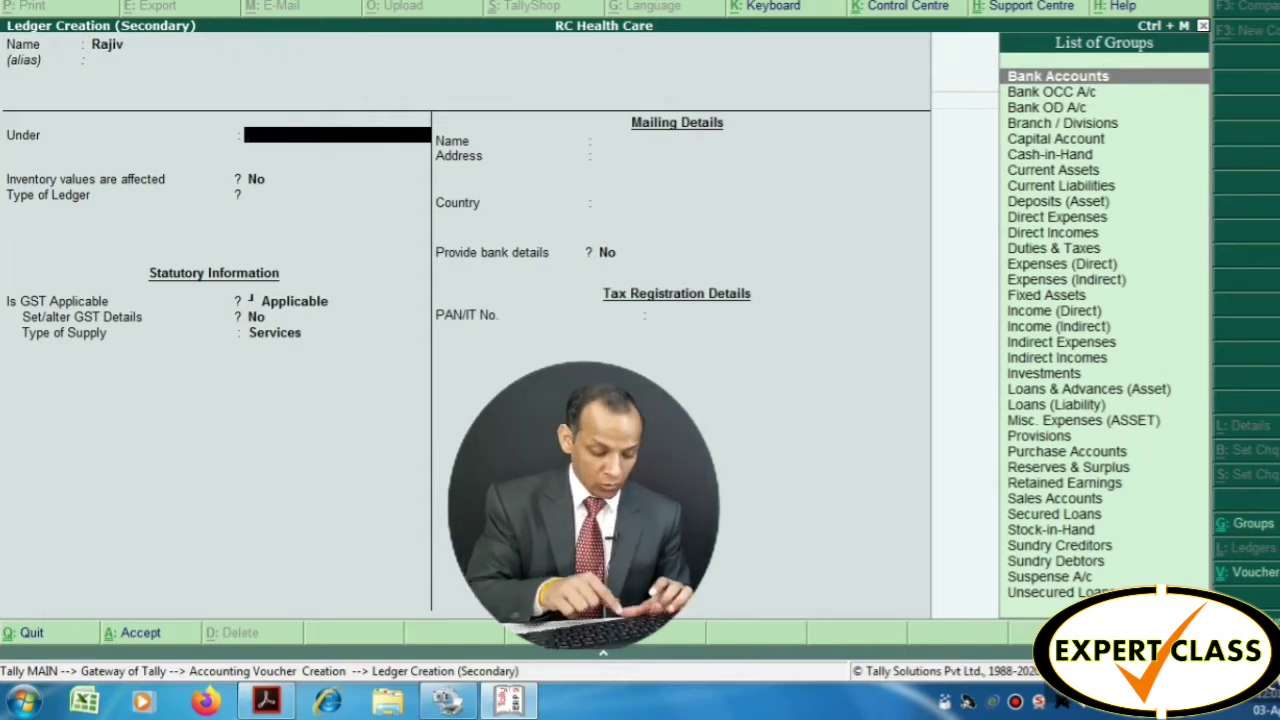
text(Sundr)
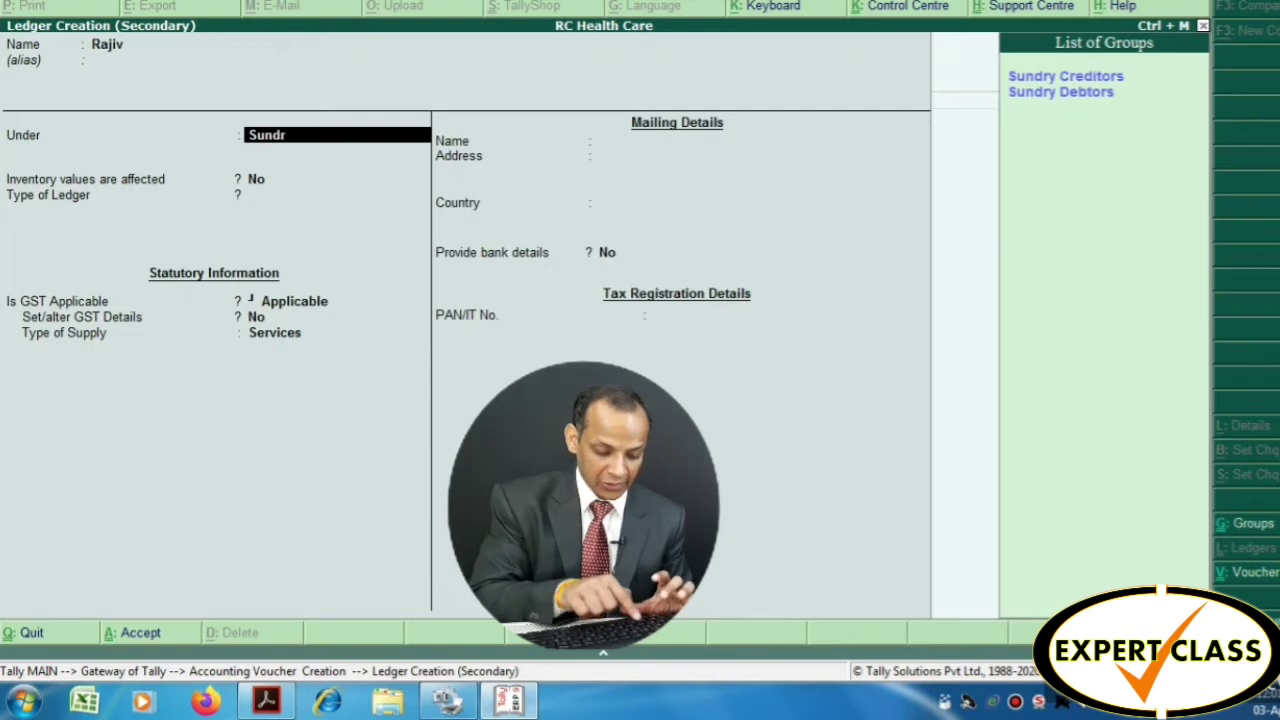
text(y)
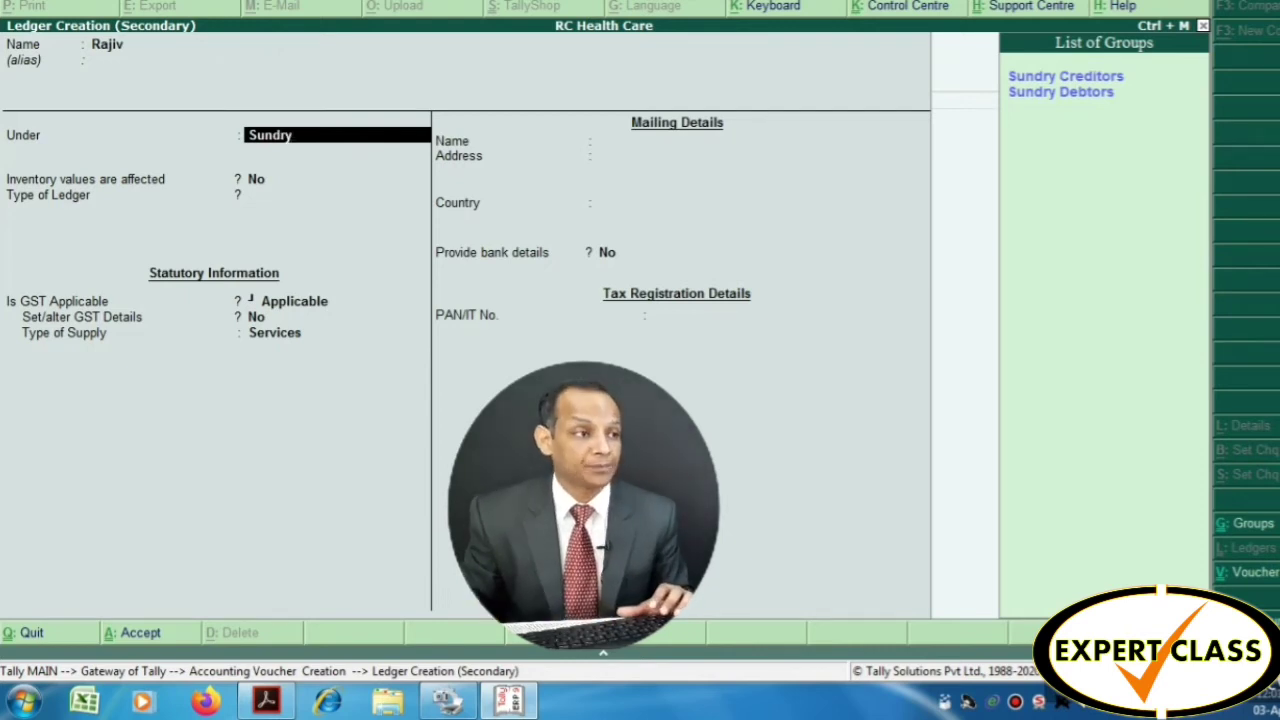
key(Down)
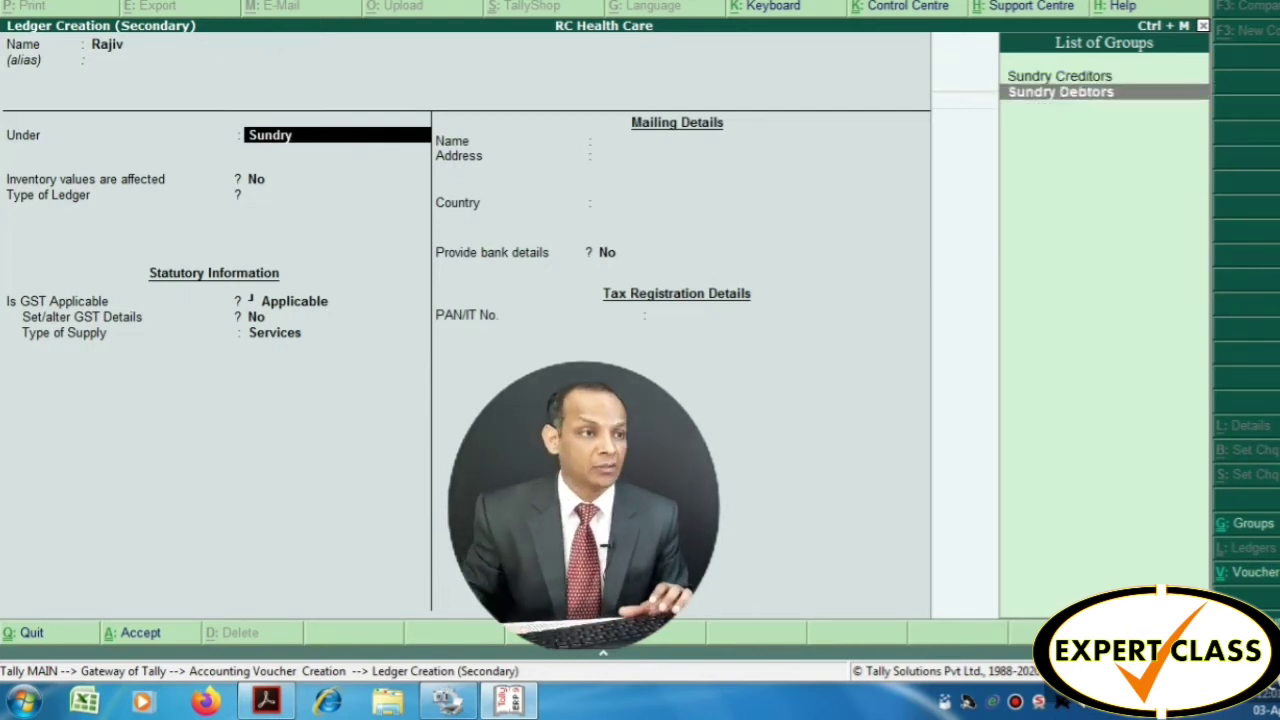
key(Return)
Keep the default mailing name, state Uttar Pradesh and Regular registration type
key(Return)
key(Return)
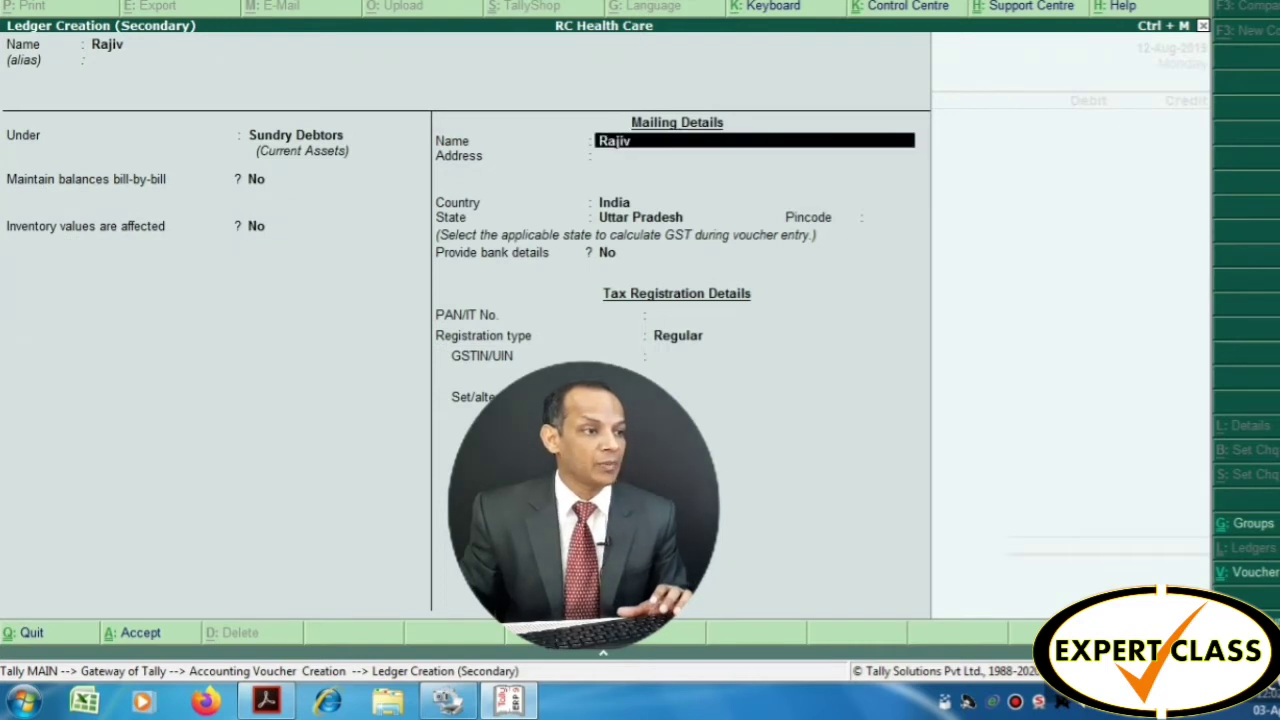
key(Return)
key(Return)
key(Return)
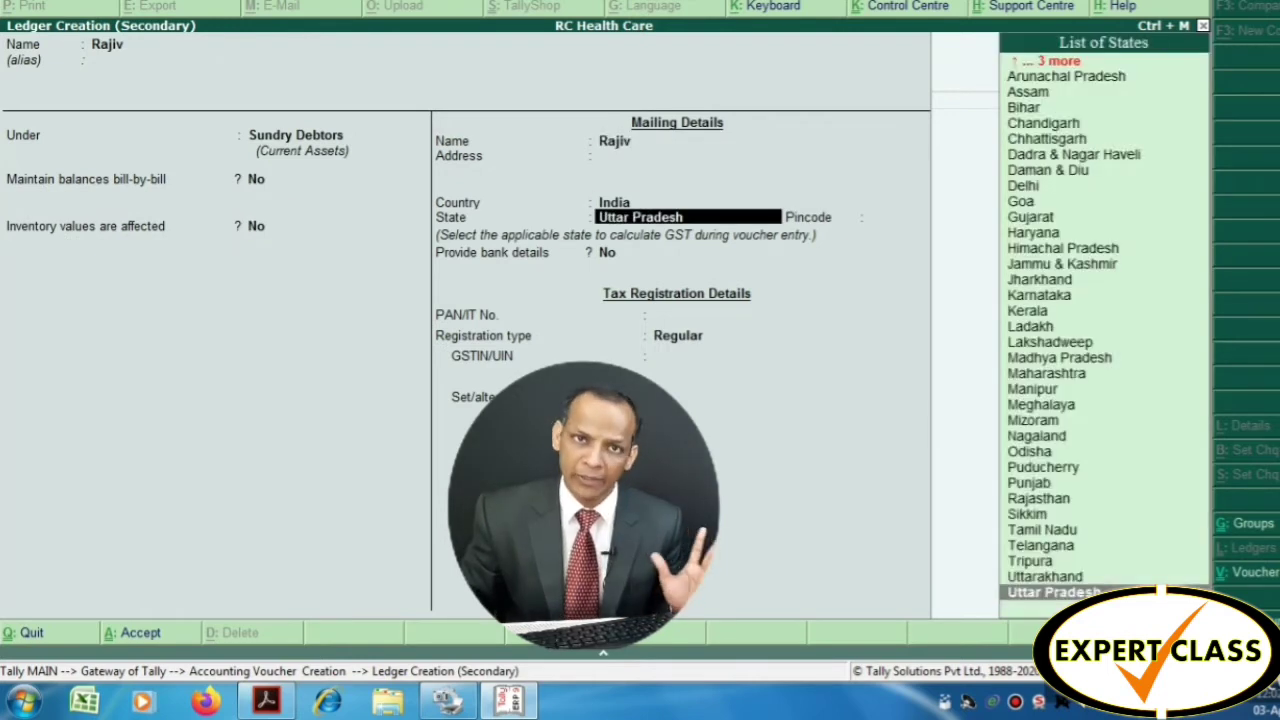
key(Return)
key(Return)
key(Return)
key(Return)
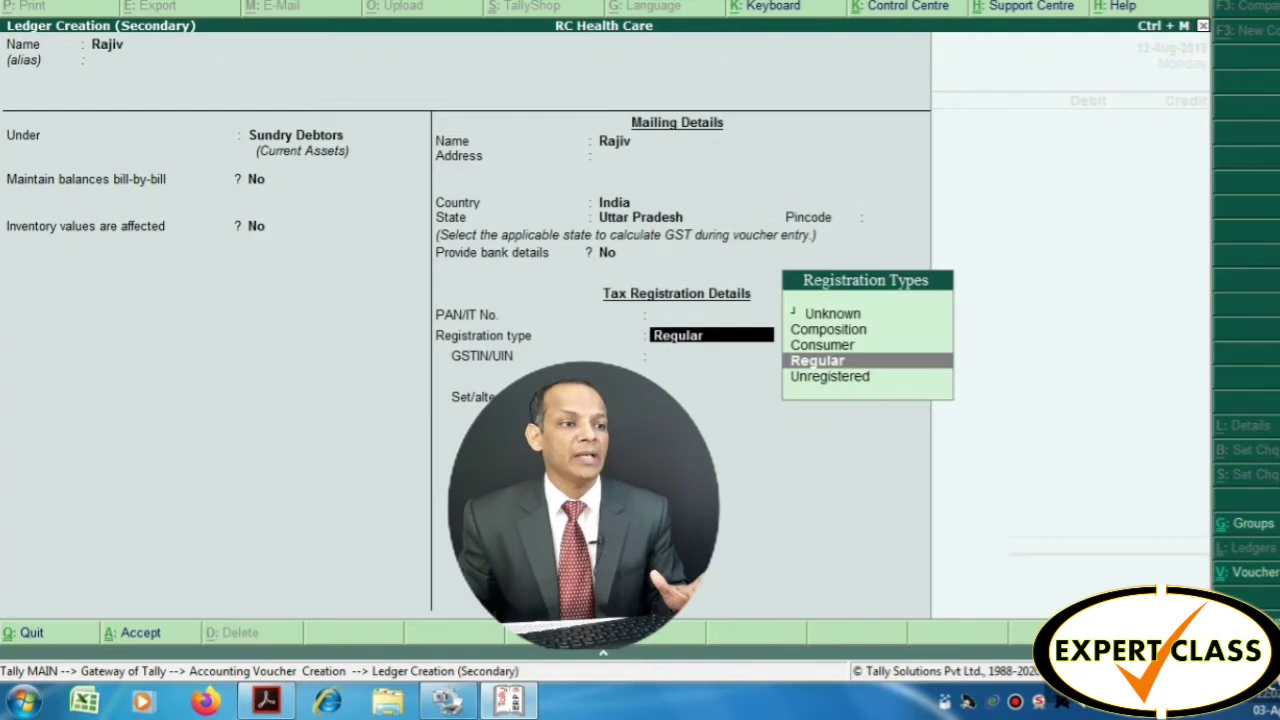
key(Return)
key(Return)
key(Return)
key(Return)
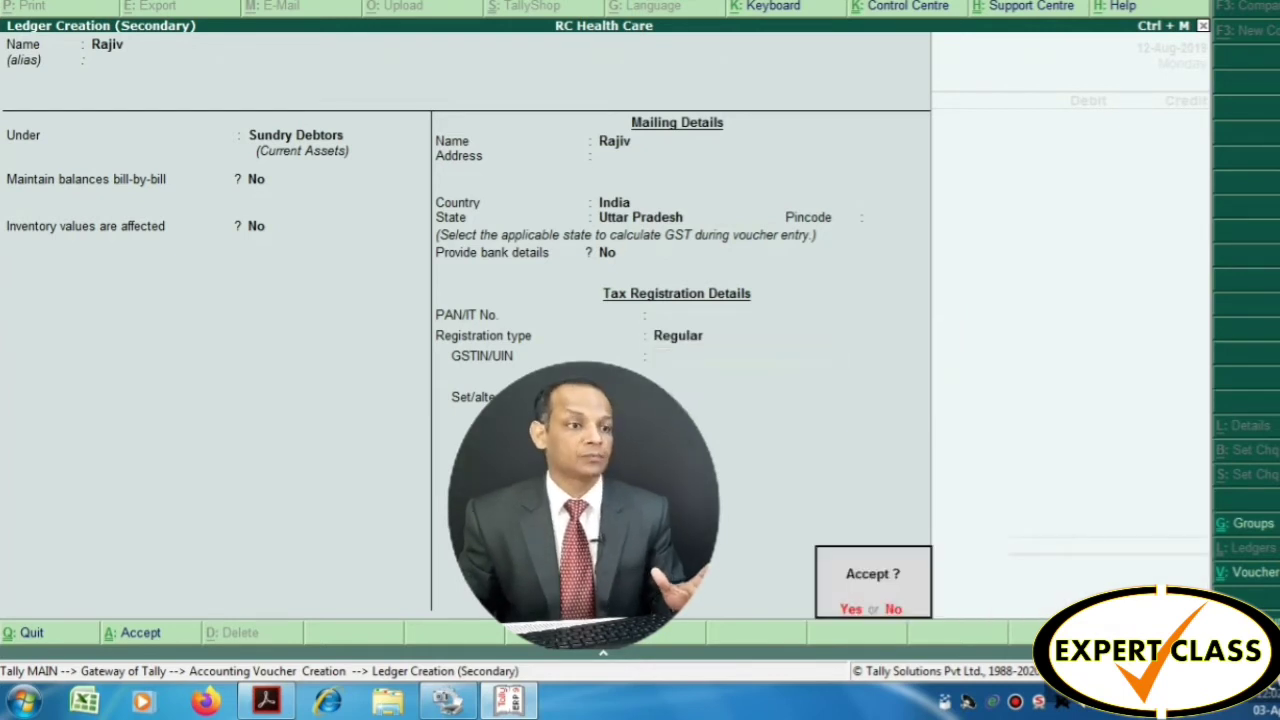
key(Return)
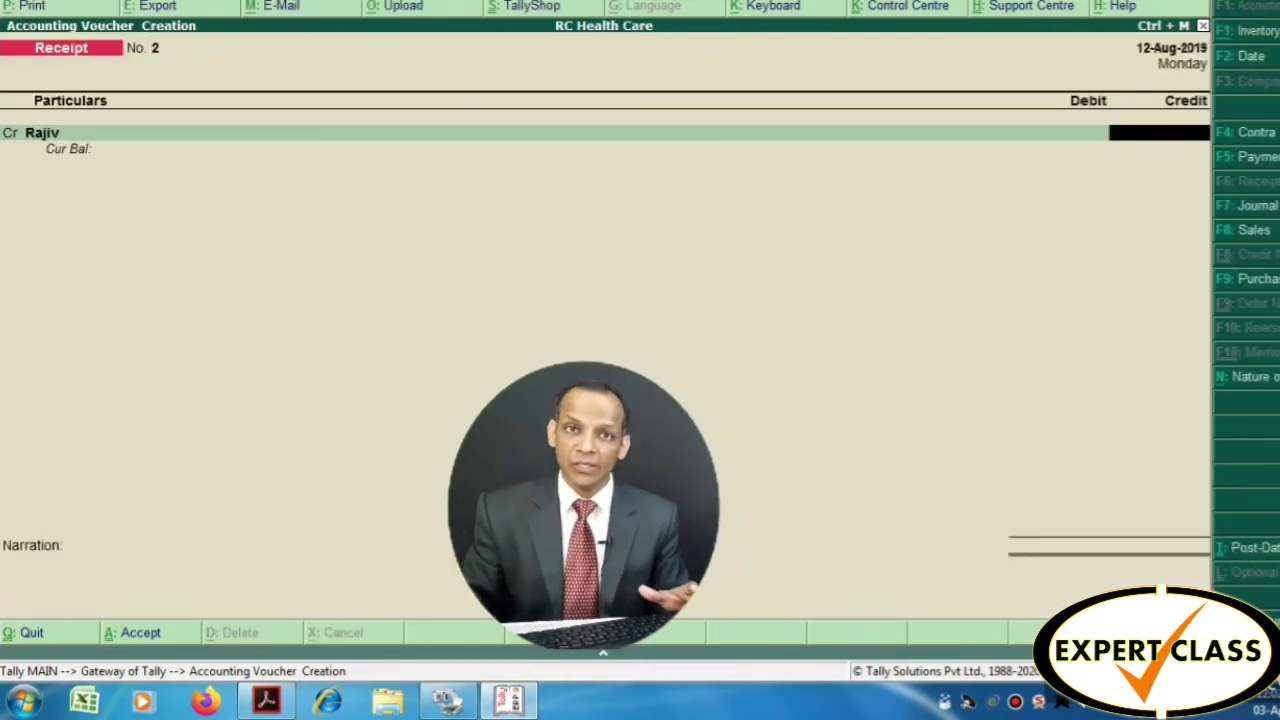
Credit the party 10,000 and debit Oriental Bank of Commerce 10,000
text(100)
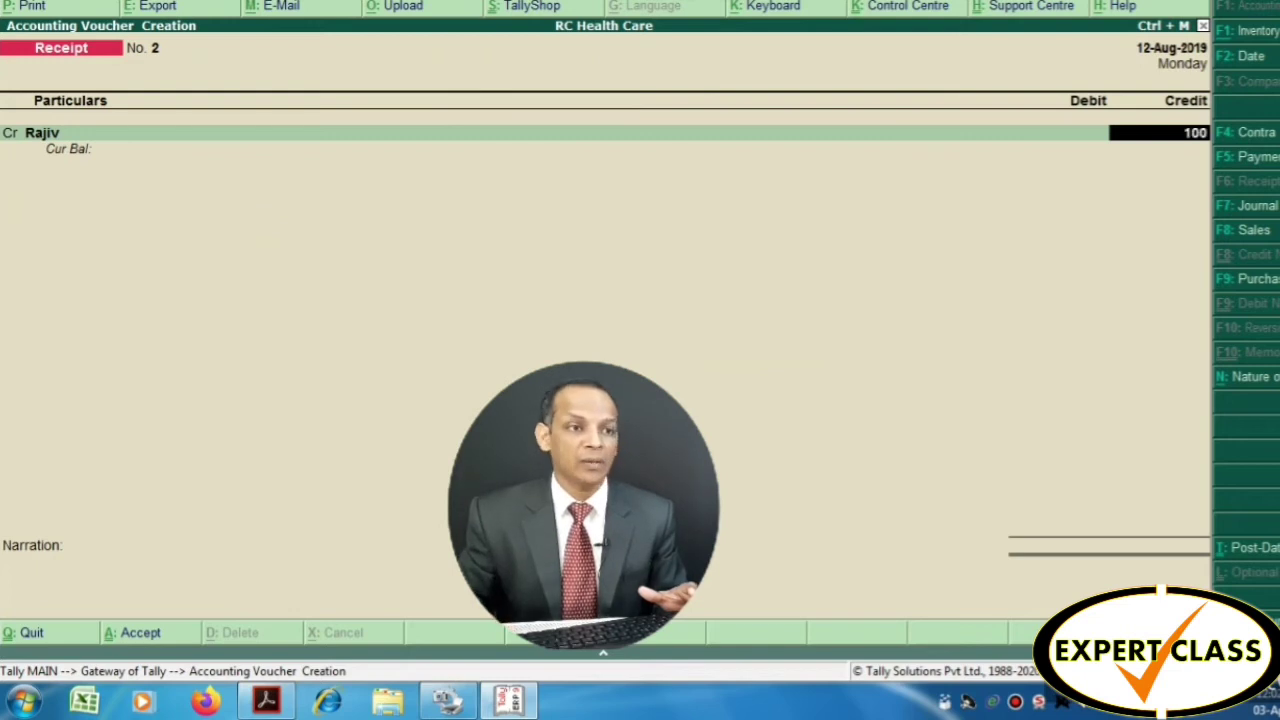
text(00)
key(Return)
key(Return)
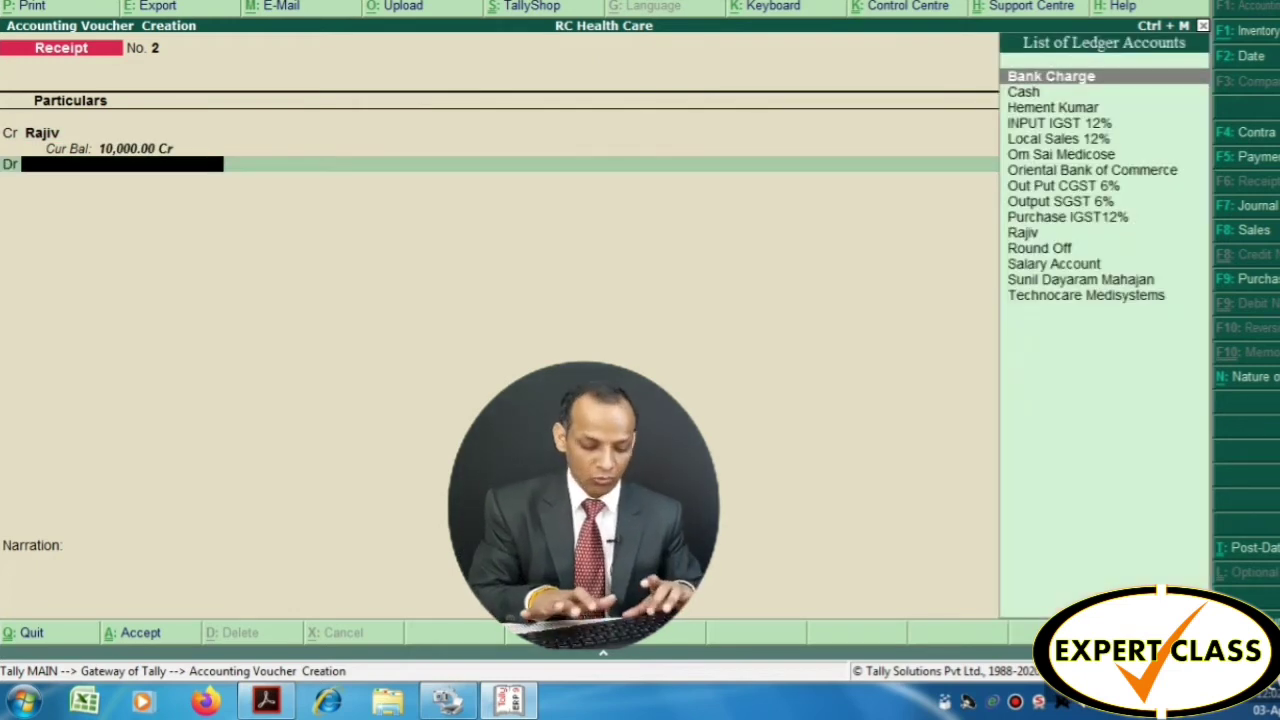
text(Ori)
key(Return)
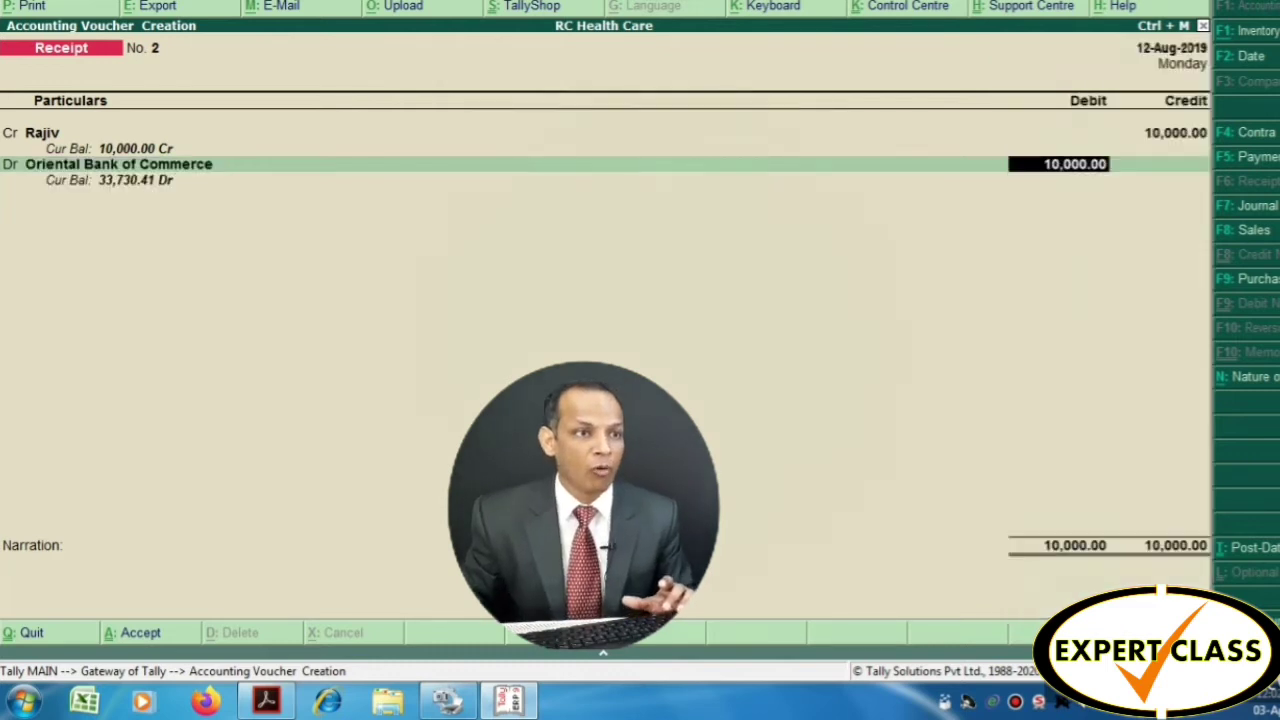
key(BackSpace)
key(BackSpace)
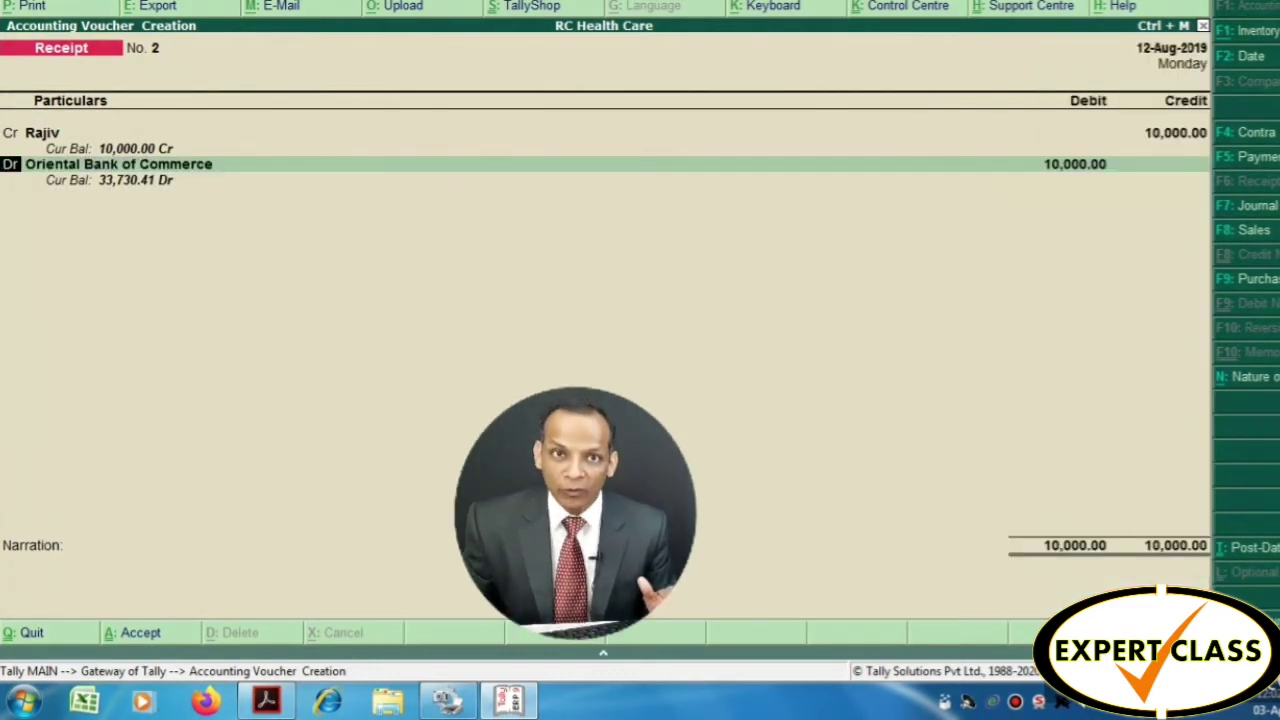
key(BackSpace)
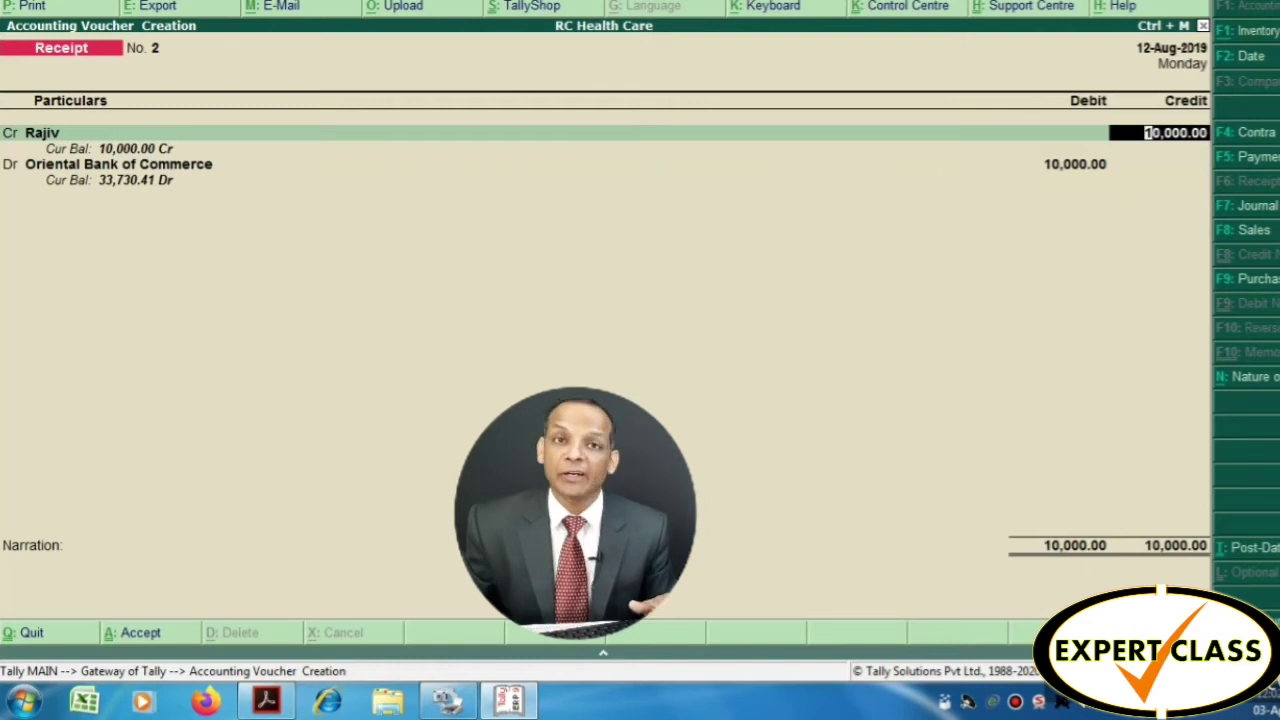
key(Return)
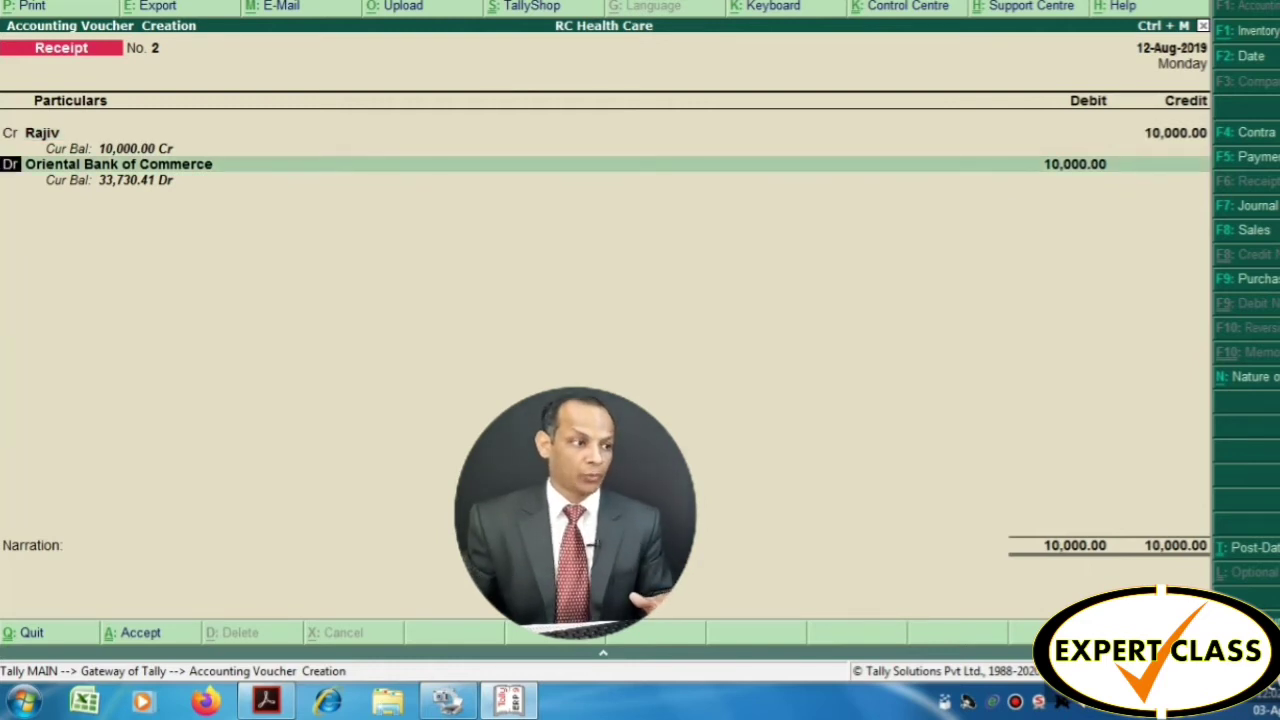
key(Return)
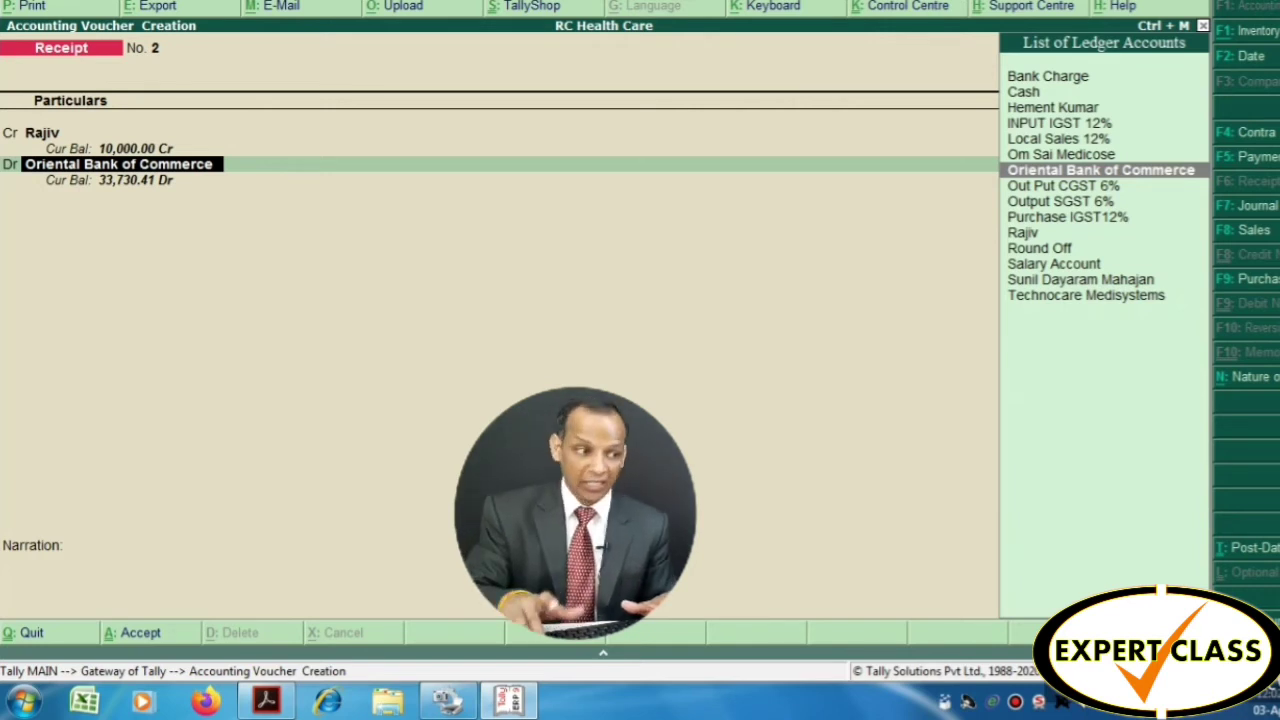
key(Return)
key(Return)
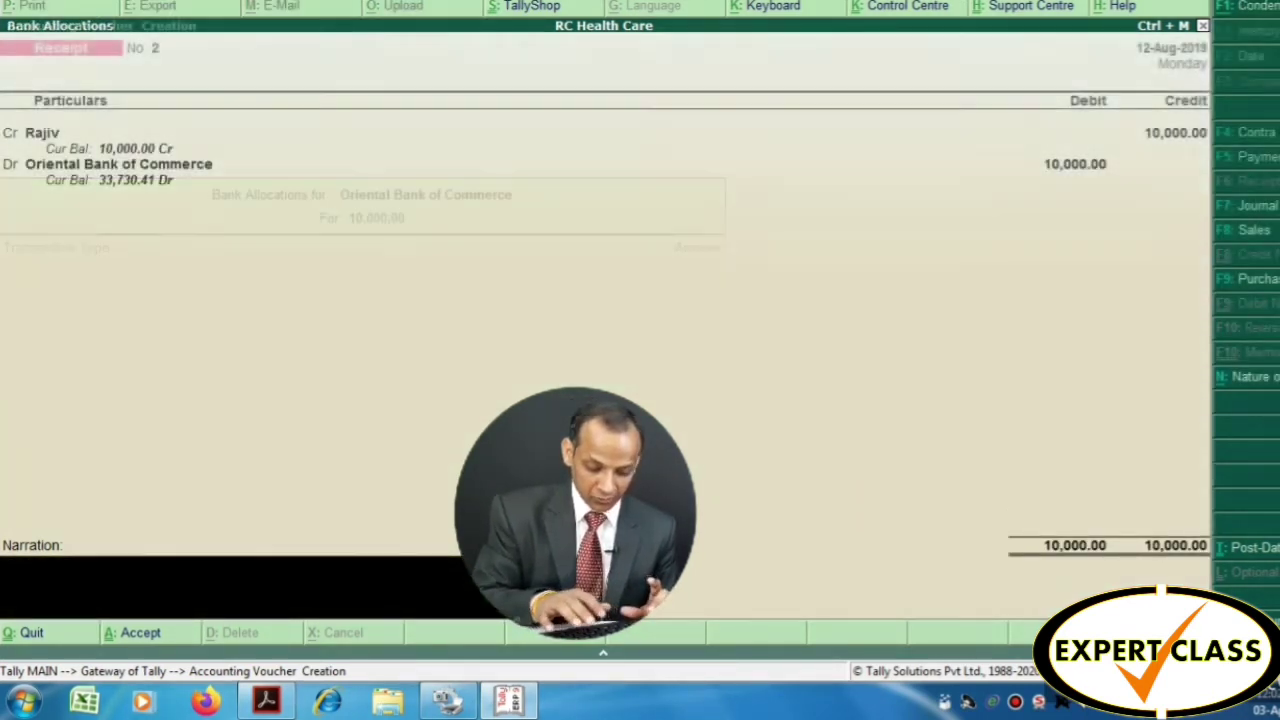
Add the narration 'amount received from' plus the party's name, then save the voucher
text(ca)
key(BackSpace)
key(BackSpace)
text(a)
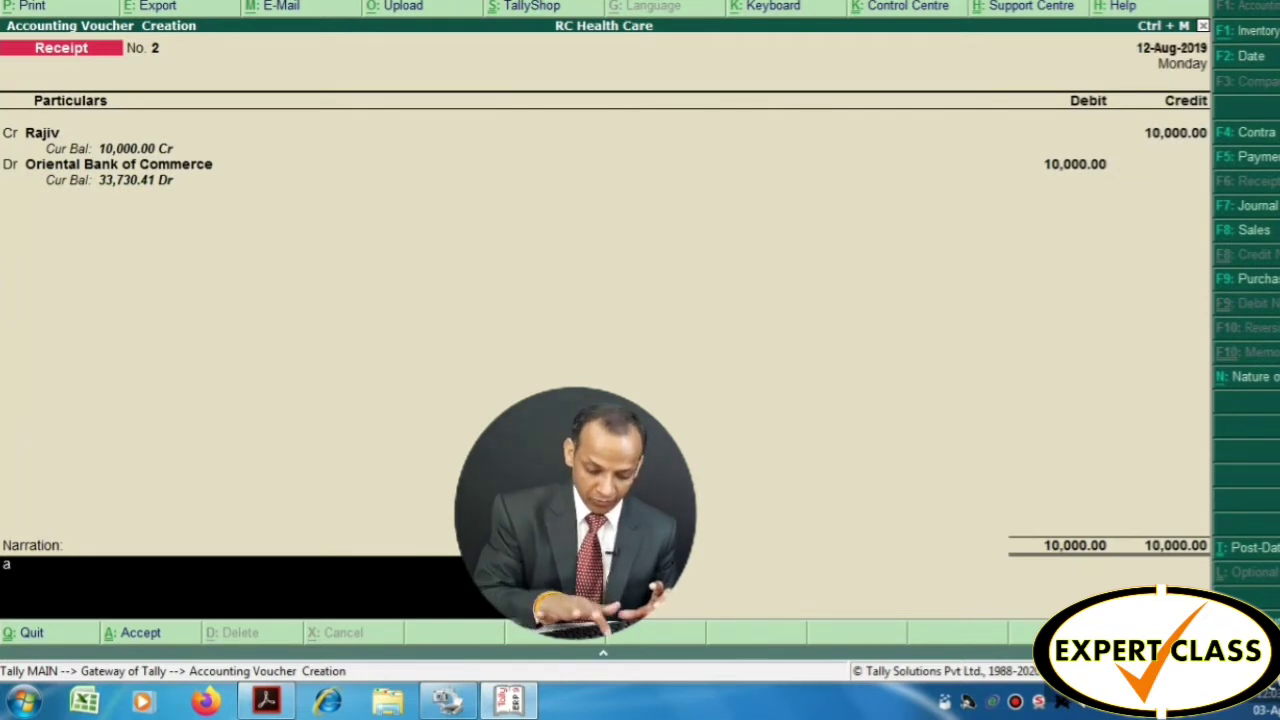
text(mount receive)
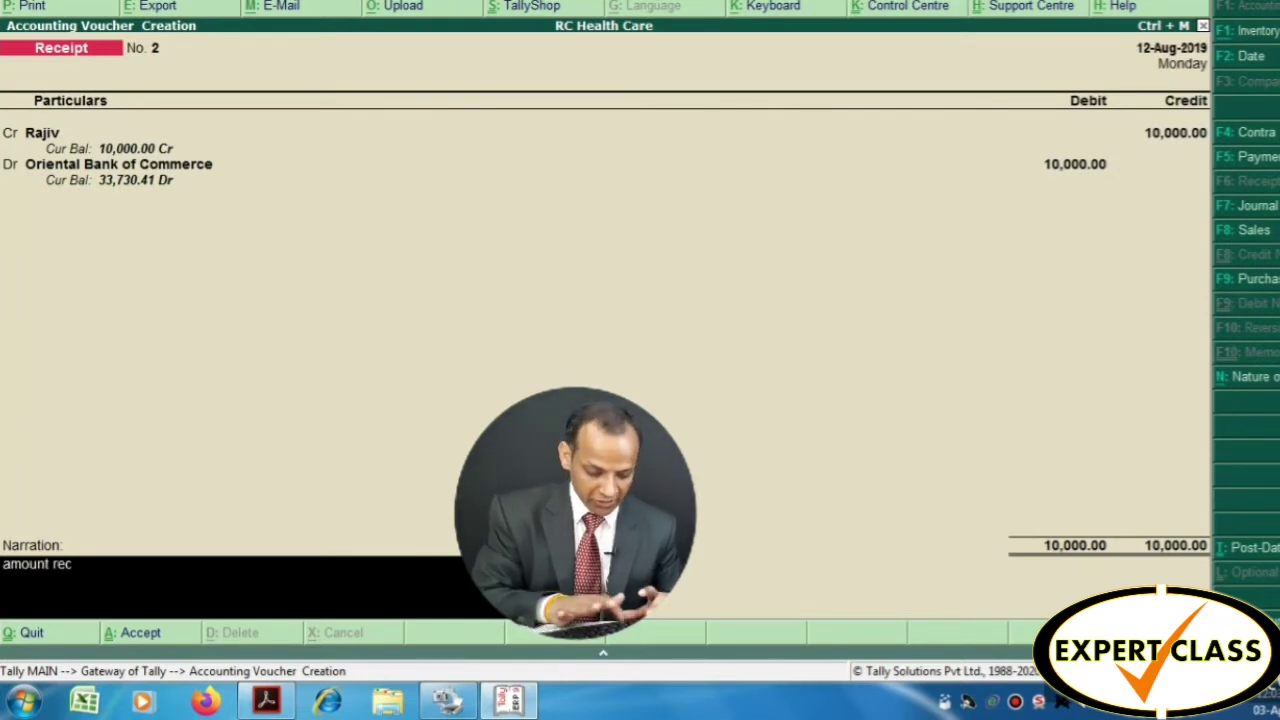
text(fr)
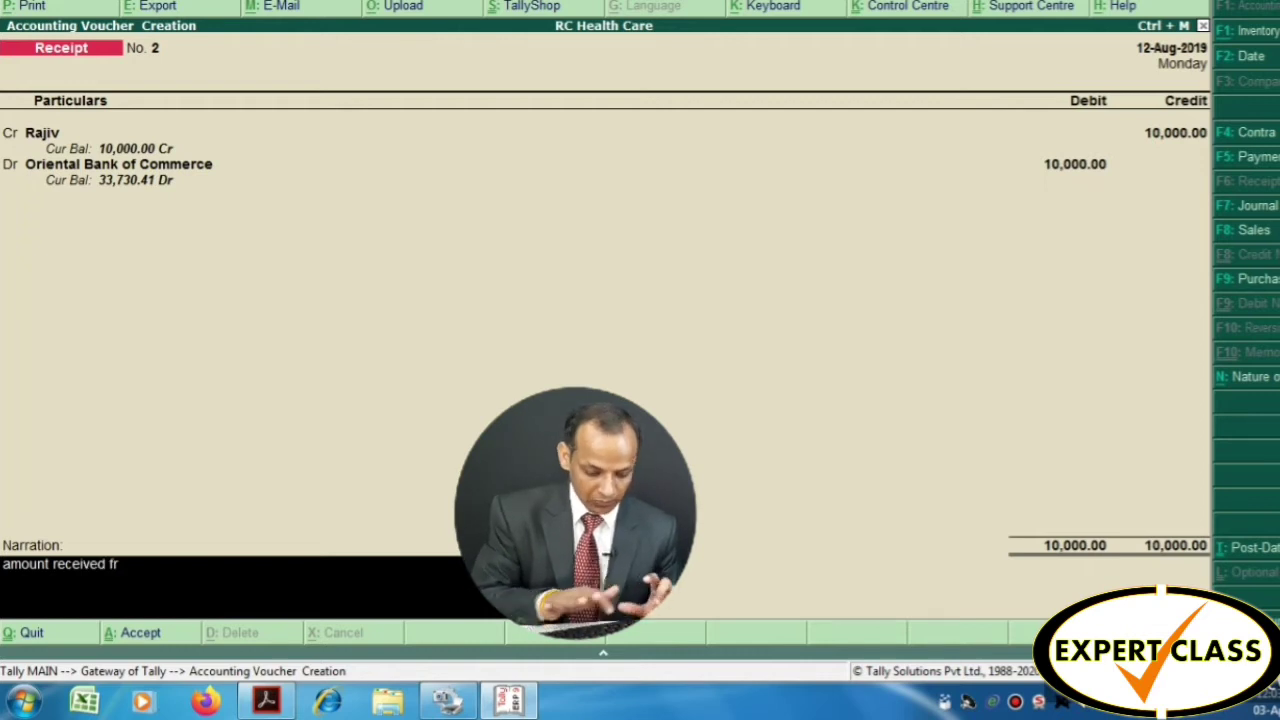
text(om rajeev)
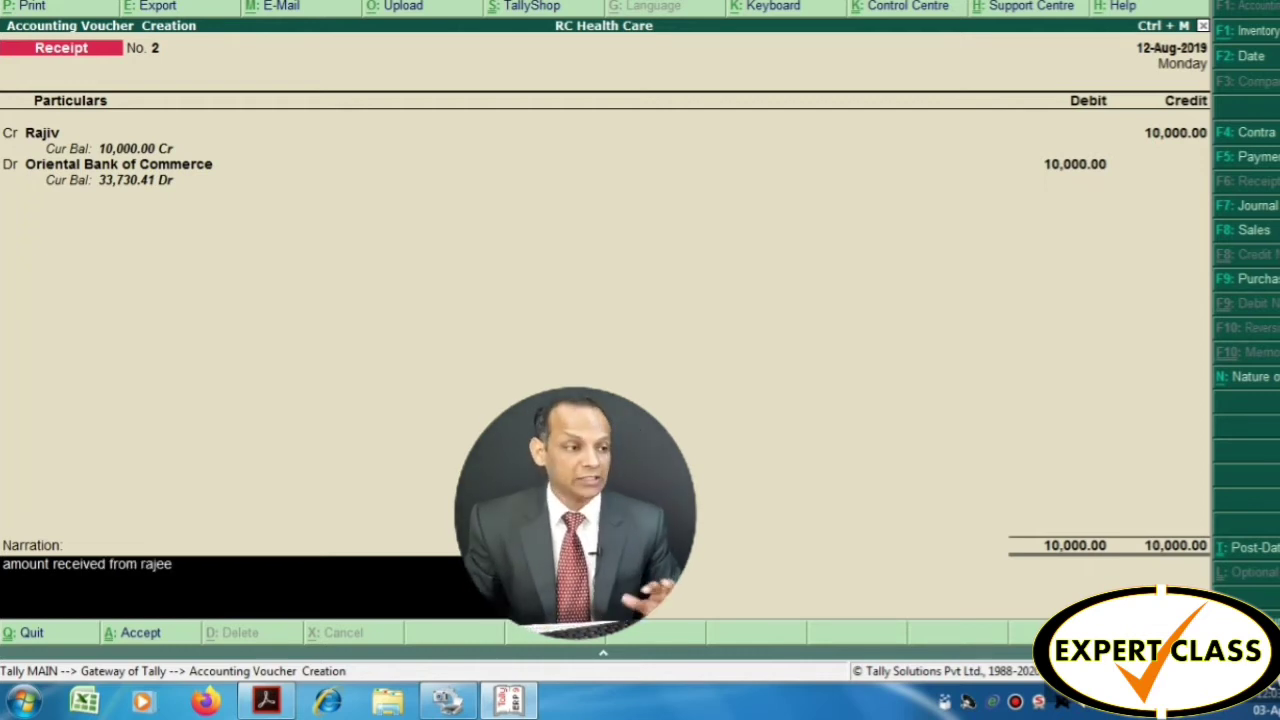
key(Return)
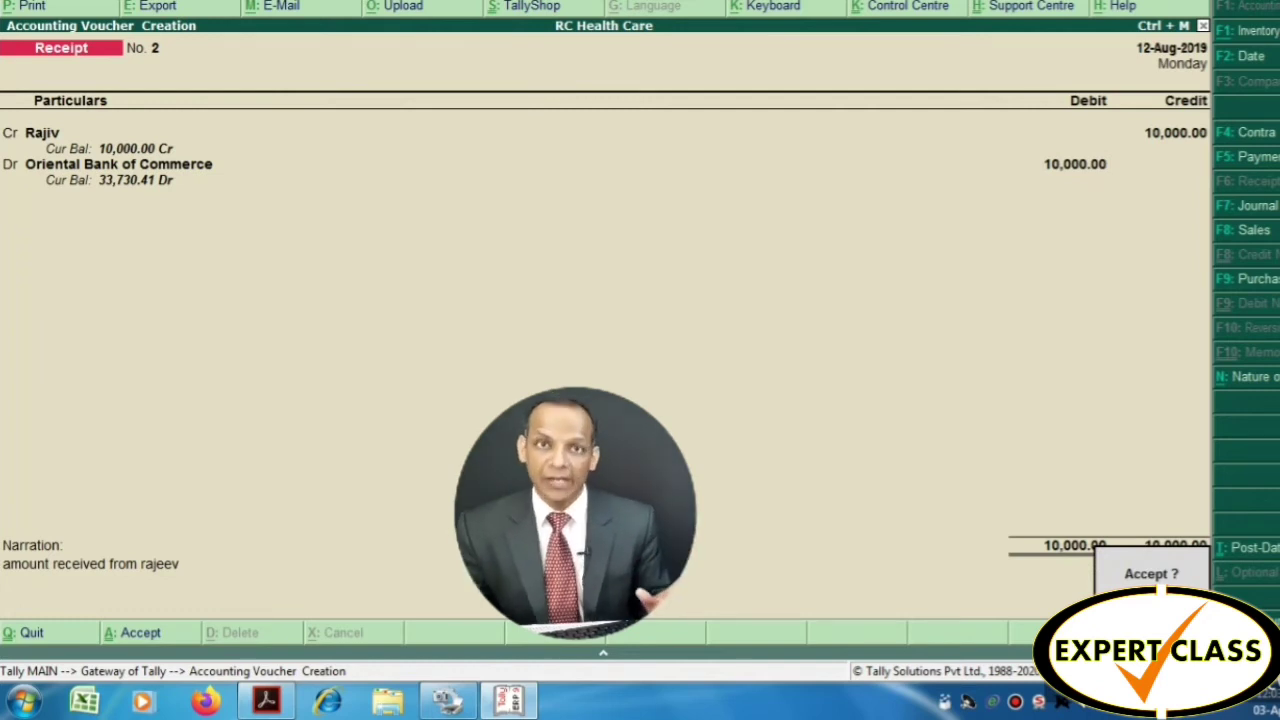
key(Return)
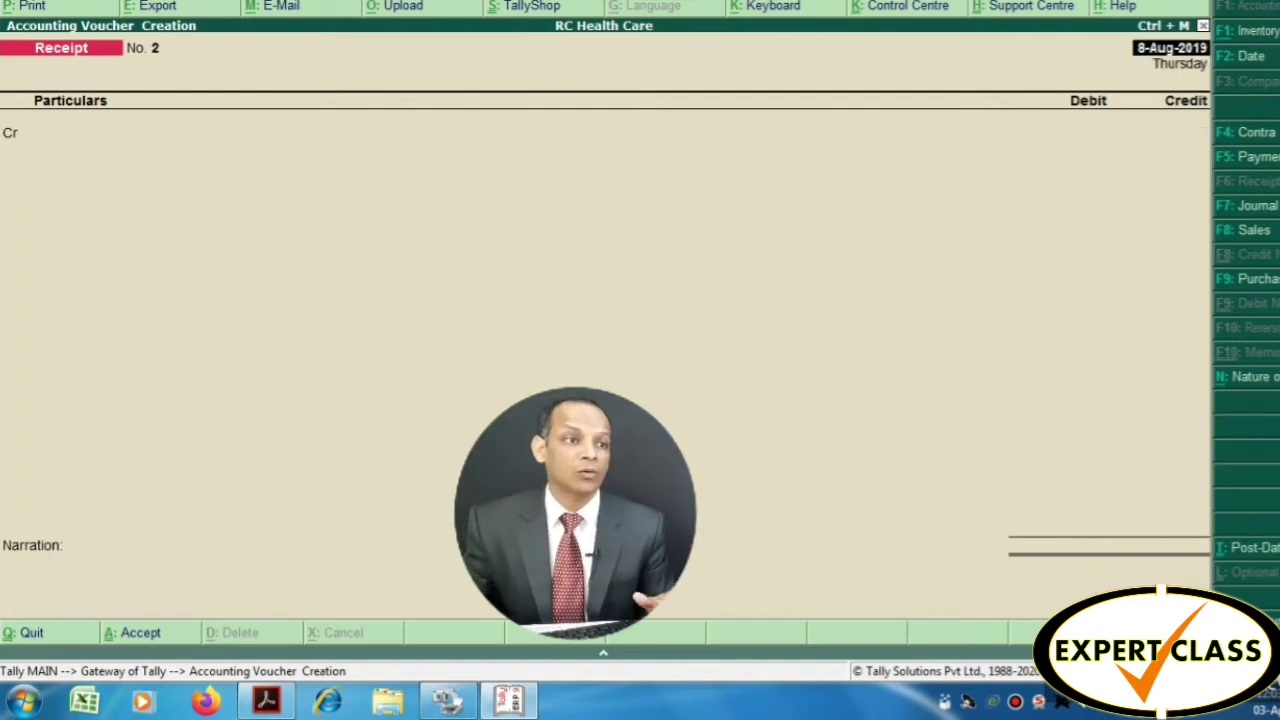
Switch to Voucher 3.pdf and highlight row 18's description and 825.00 withdrawal
key(alt+Tab)
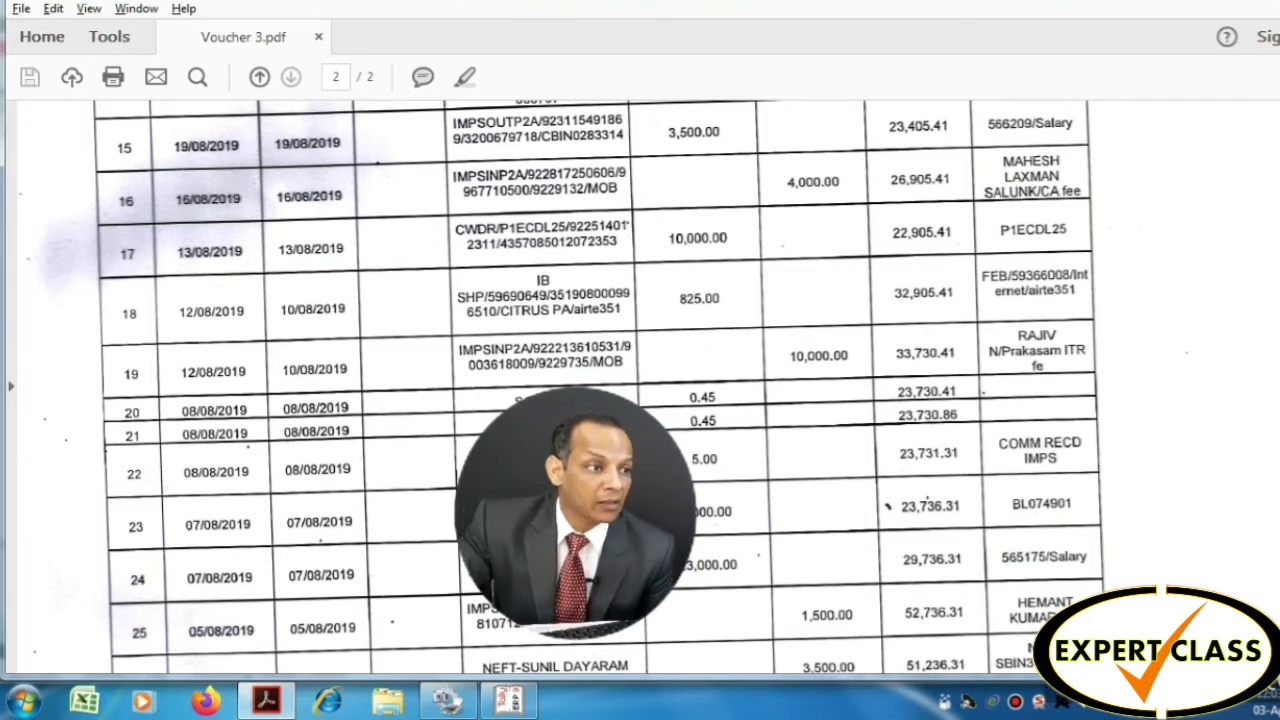
drag(532, 274, 618, 318)
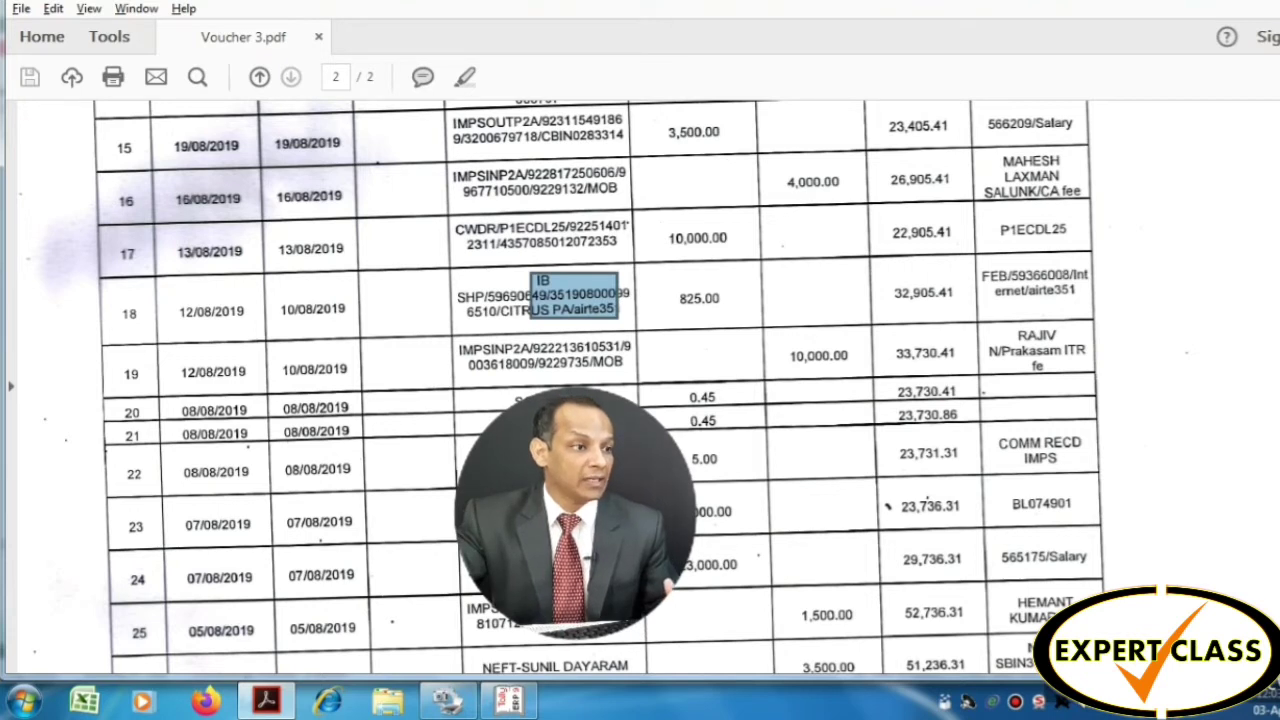
drag(666, 286, 758, 313)
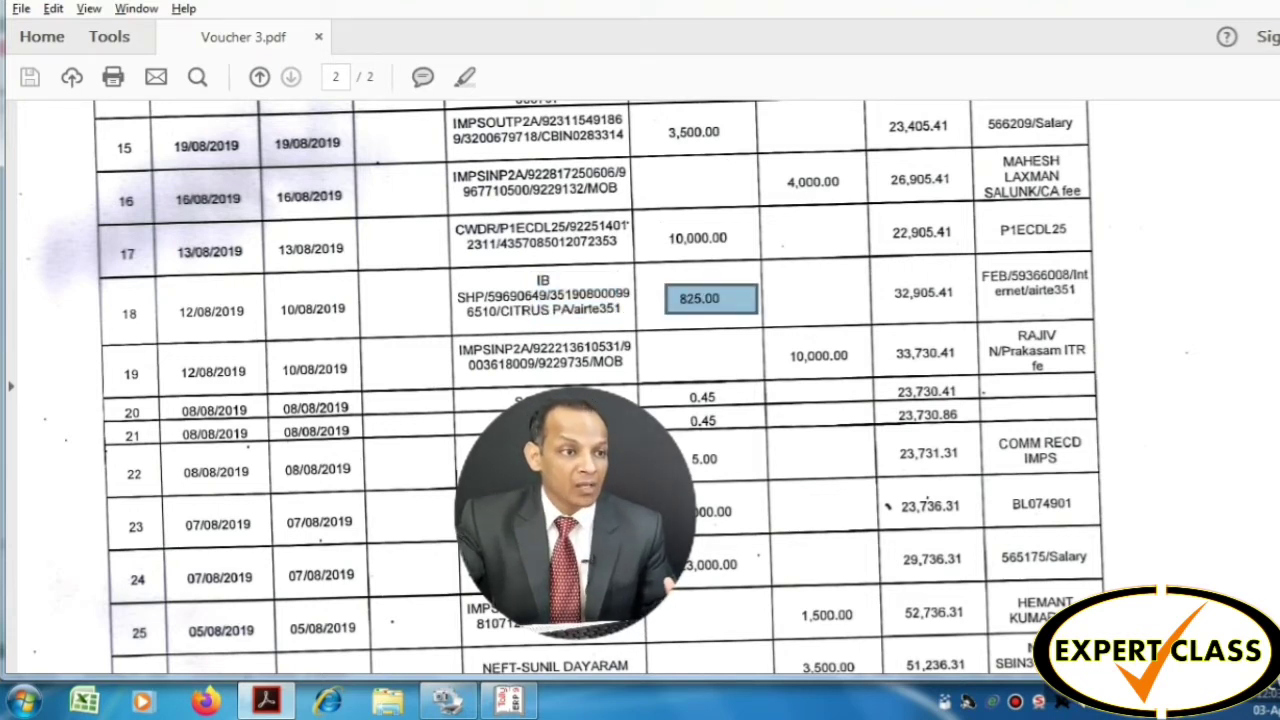
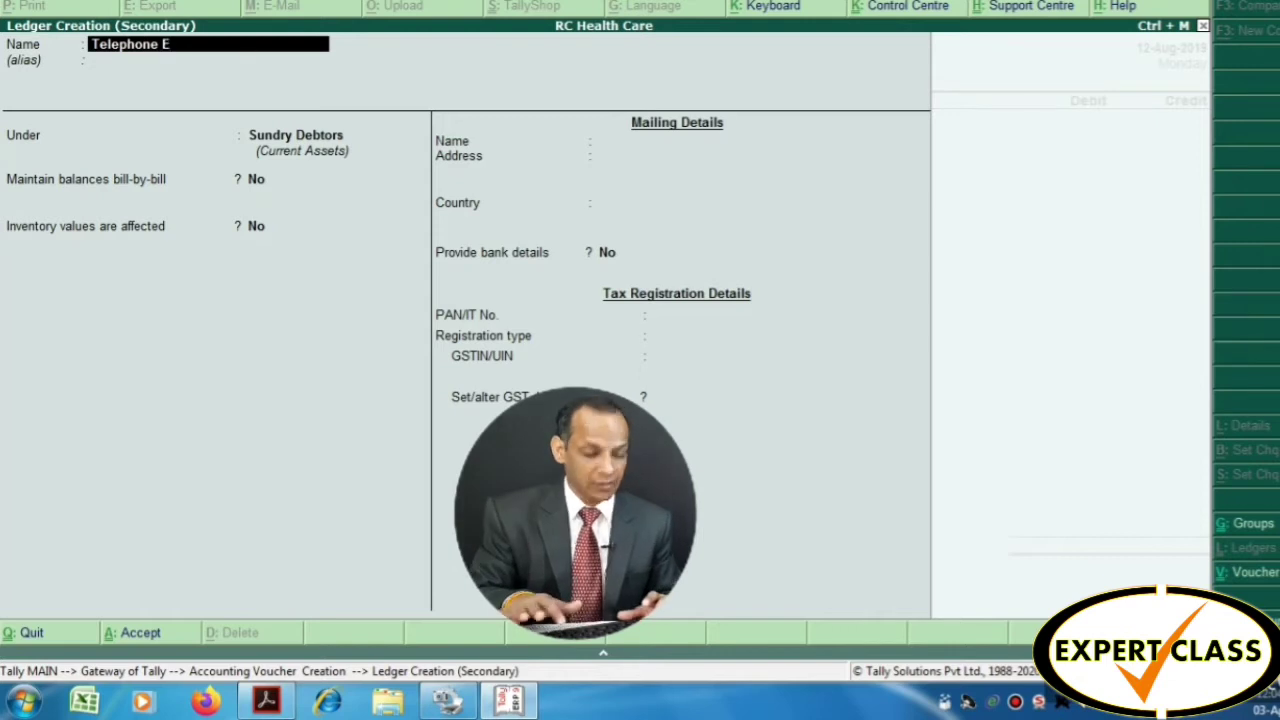
Create the Telephone Expenses ledger under Indirect Expenses
text(penses)
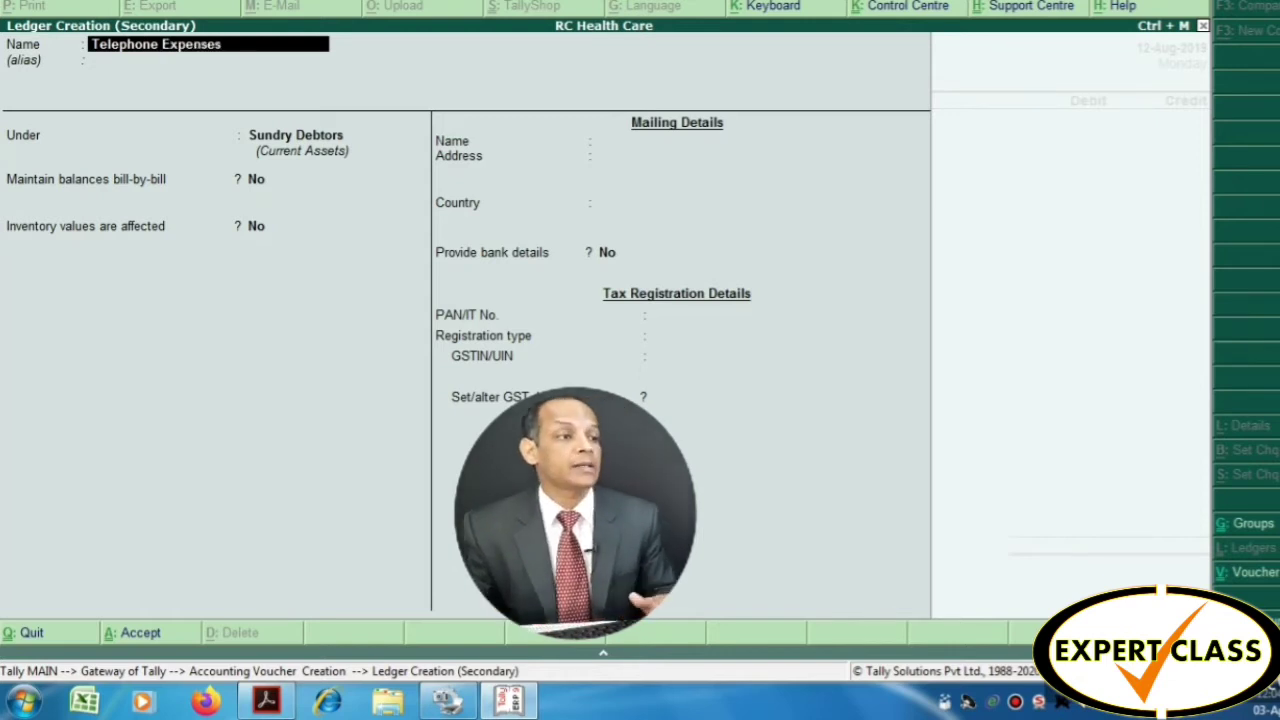
key(Return)
key(Return)
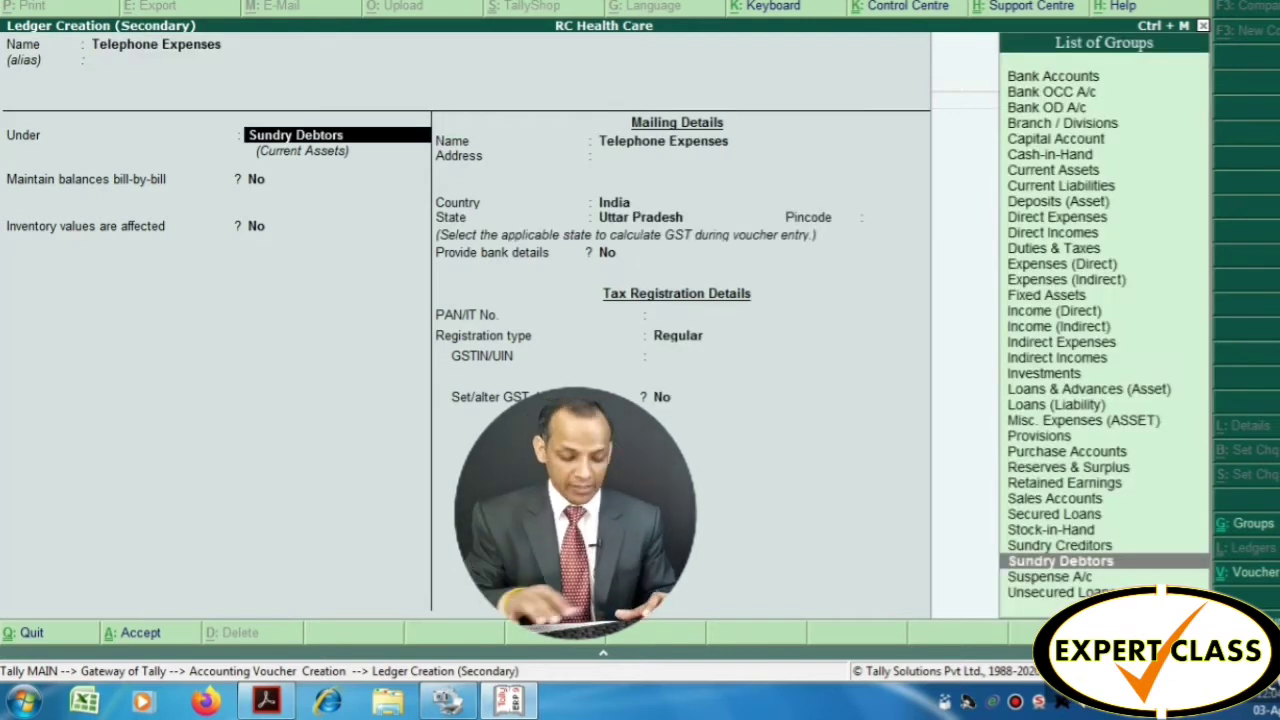
text(Ind)
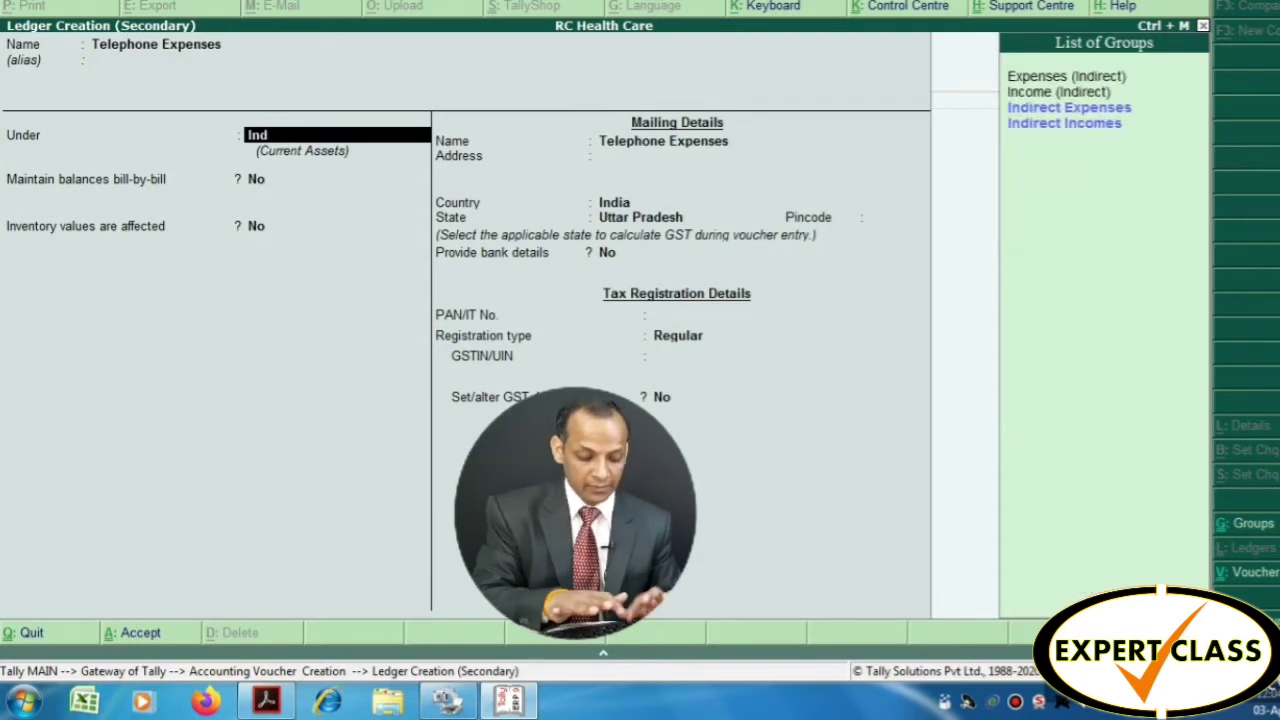
text(irect)
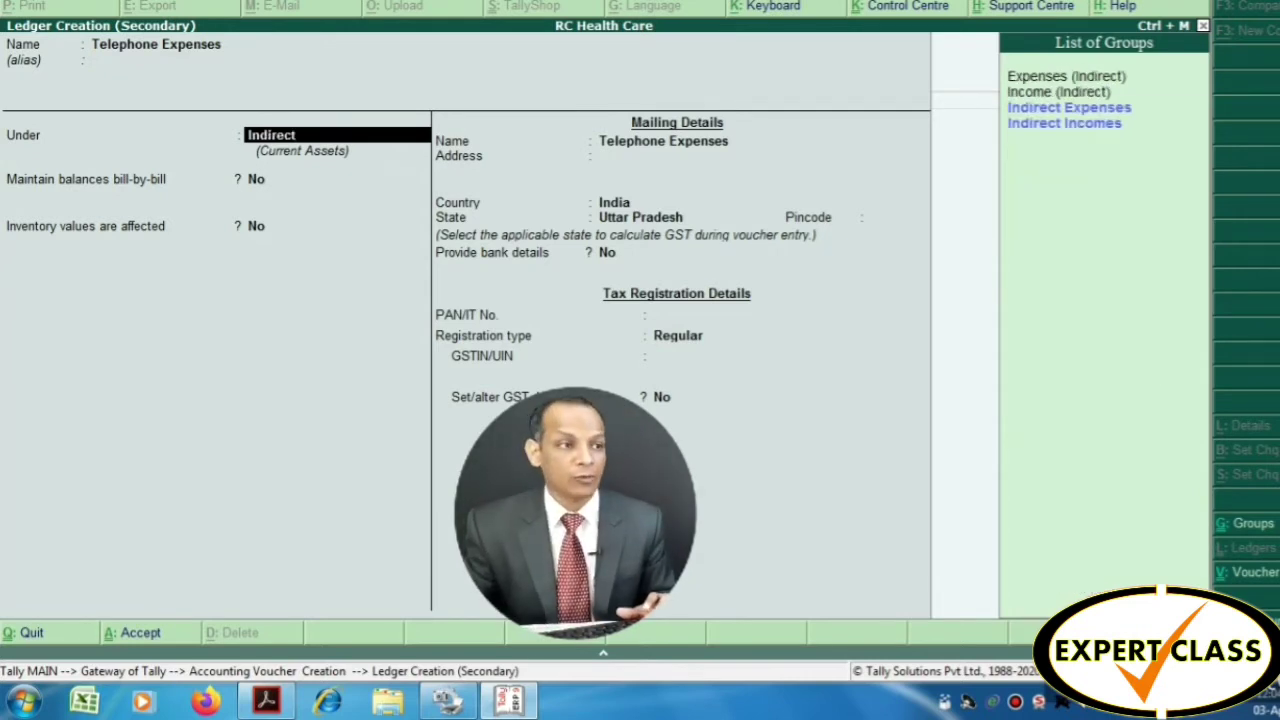
key(Return)
key(Return)
key(Return)
key(Return)
key(Return)
key(Return)
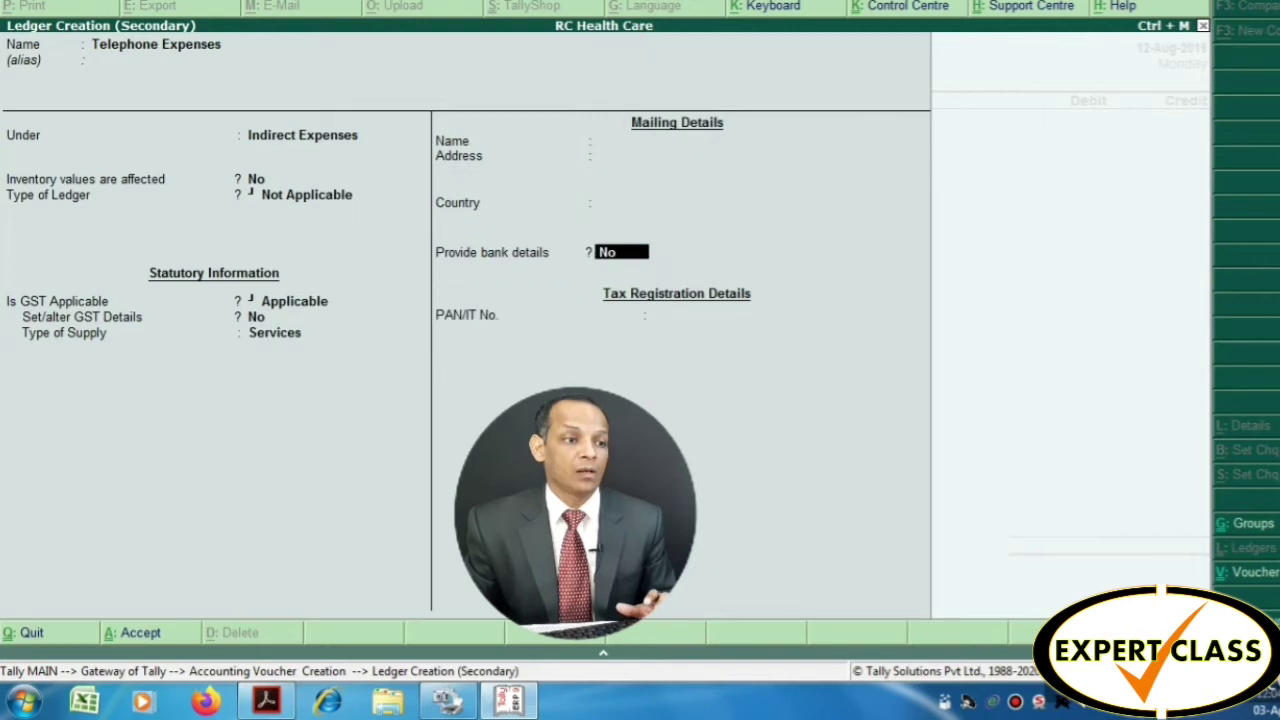
key(Return)
key(Return)
key(Return)
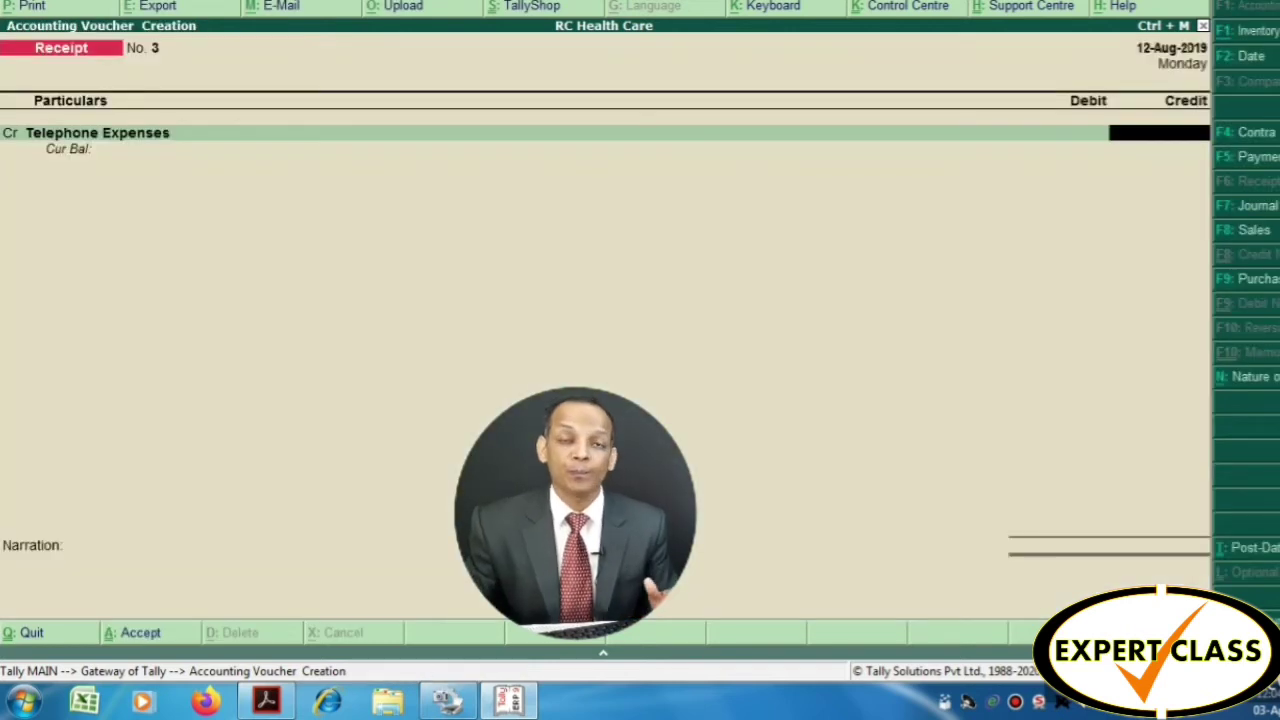
text(825)
Enter 825 against Oriental Bank of Commerce, narrated 'Telephone Charges Paid'
key(Return)
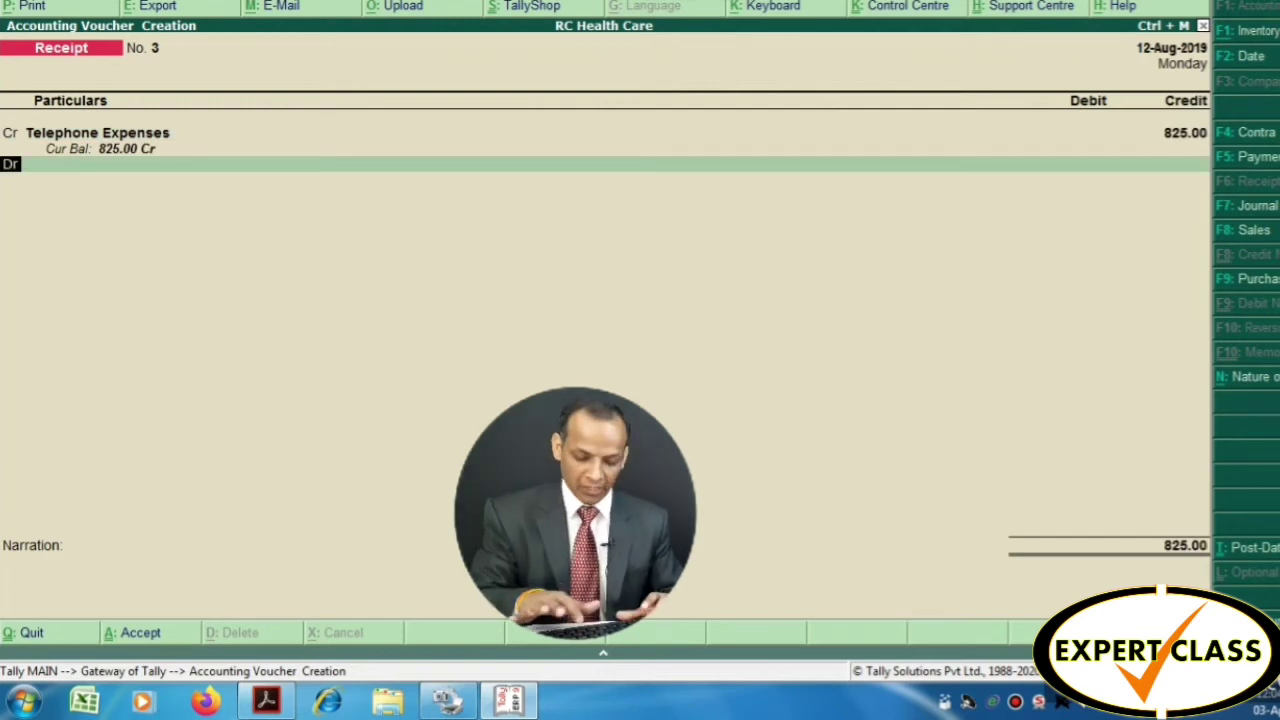
key(Return)
text(Orie)
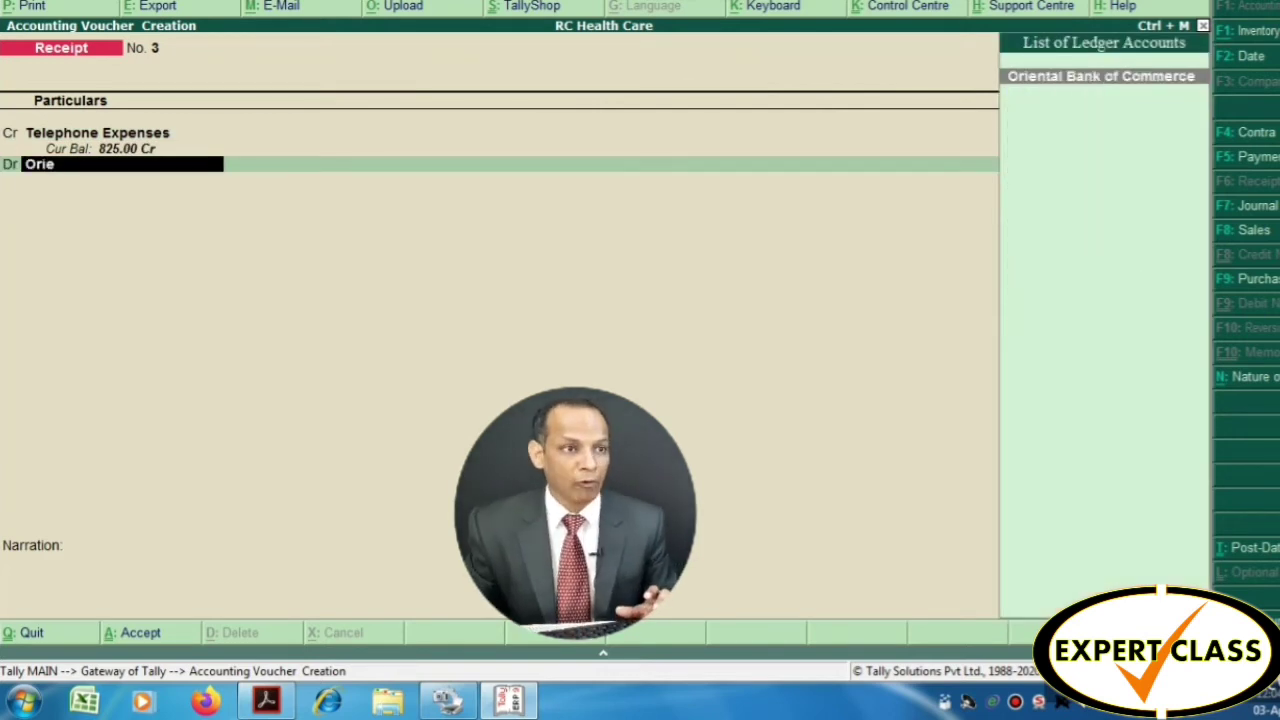
key(Return)
key(Return)
key(Return)
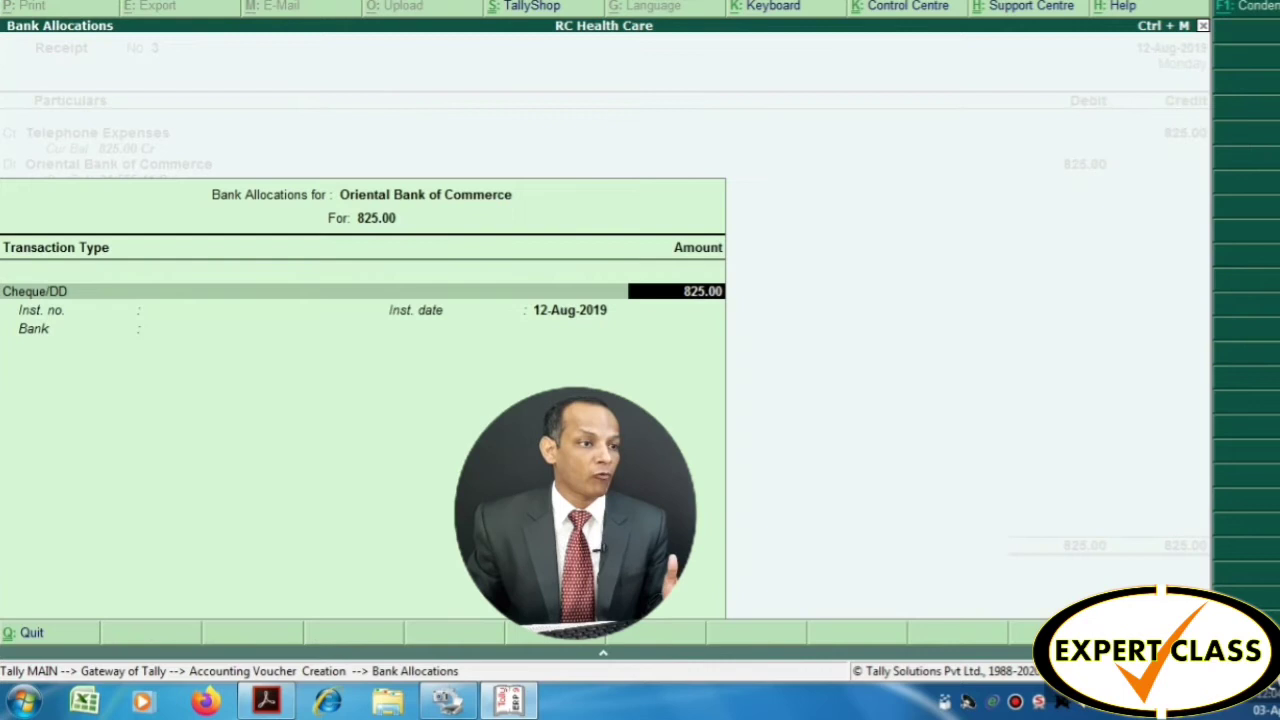
key(Return)
key(Return)
key(Return)
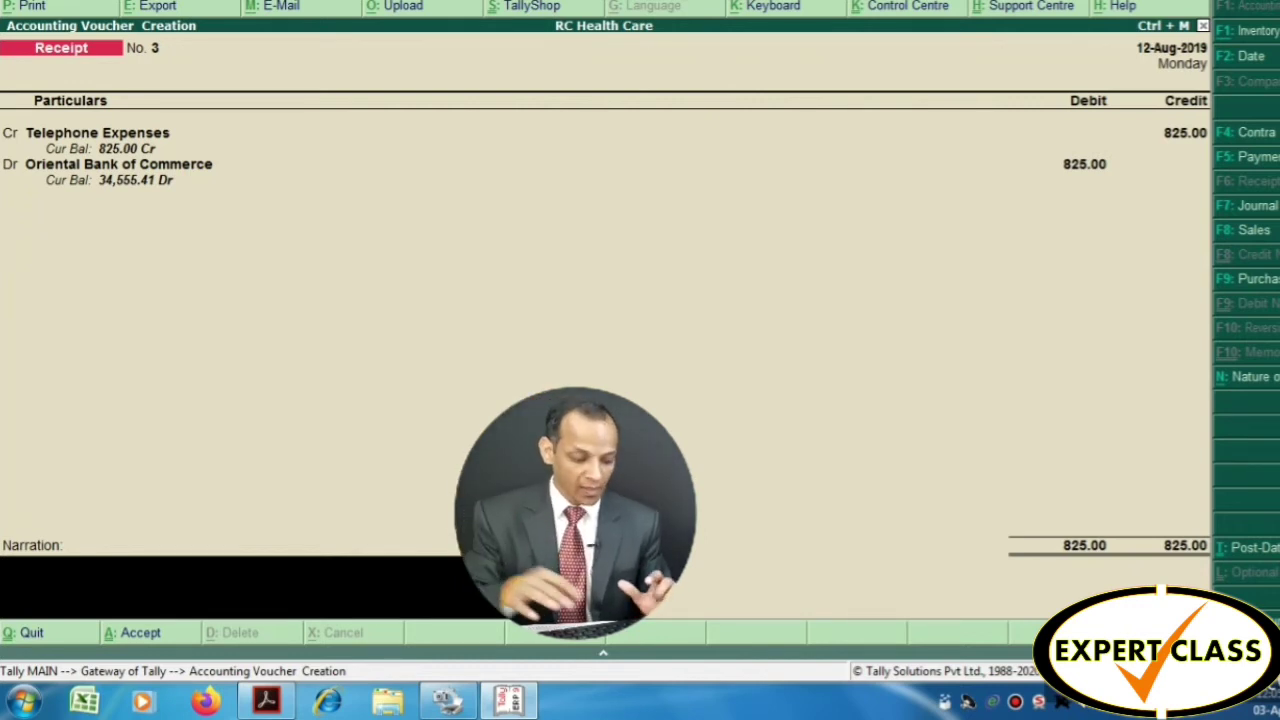
text(Telephob)
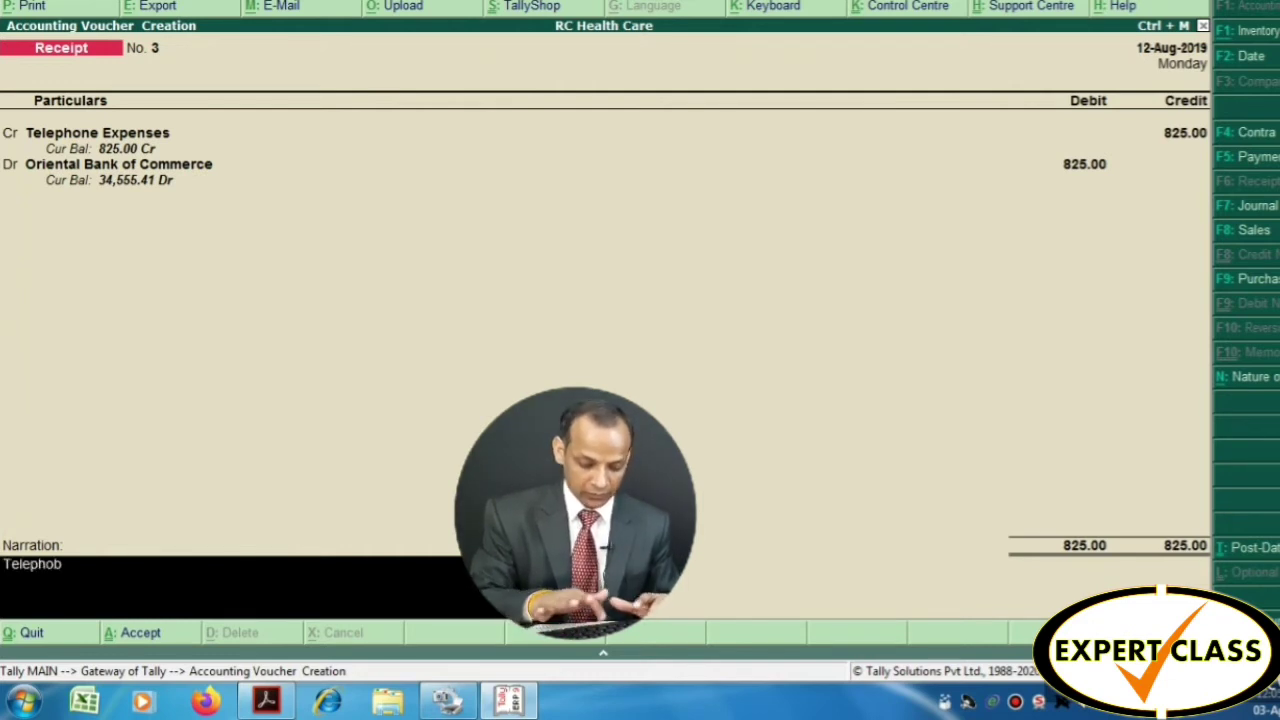
key(BackSpace)
text(ne)
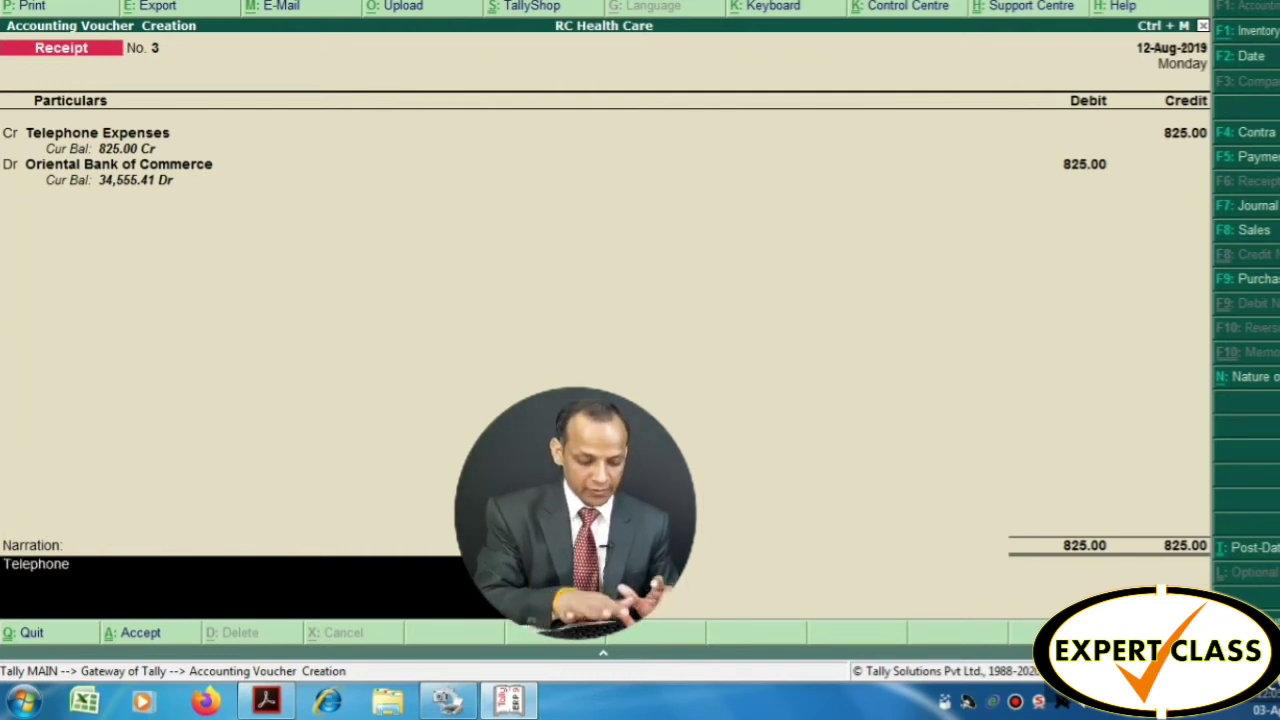
text( Charges Pai)
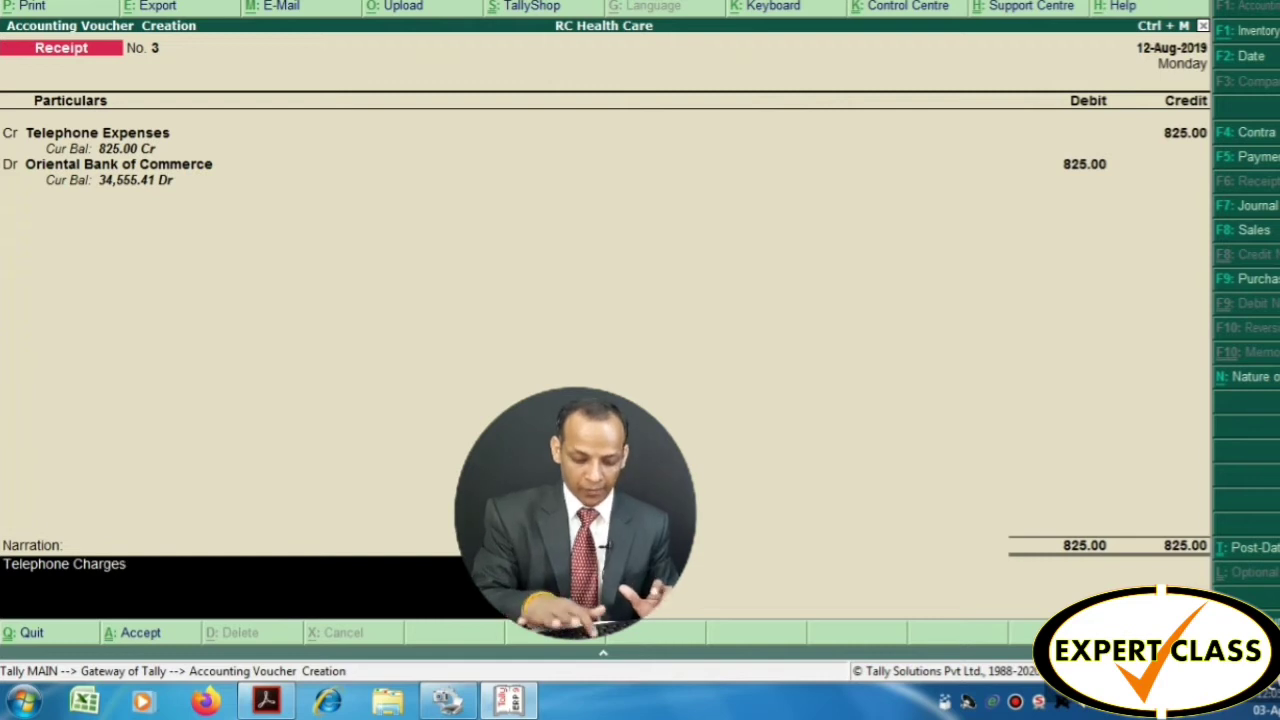
text(d)
key(Return)
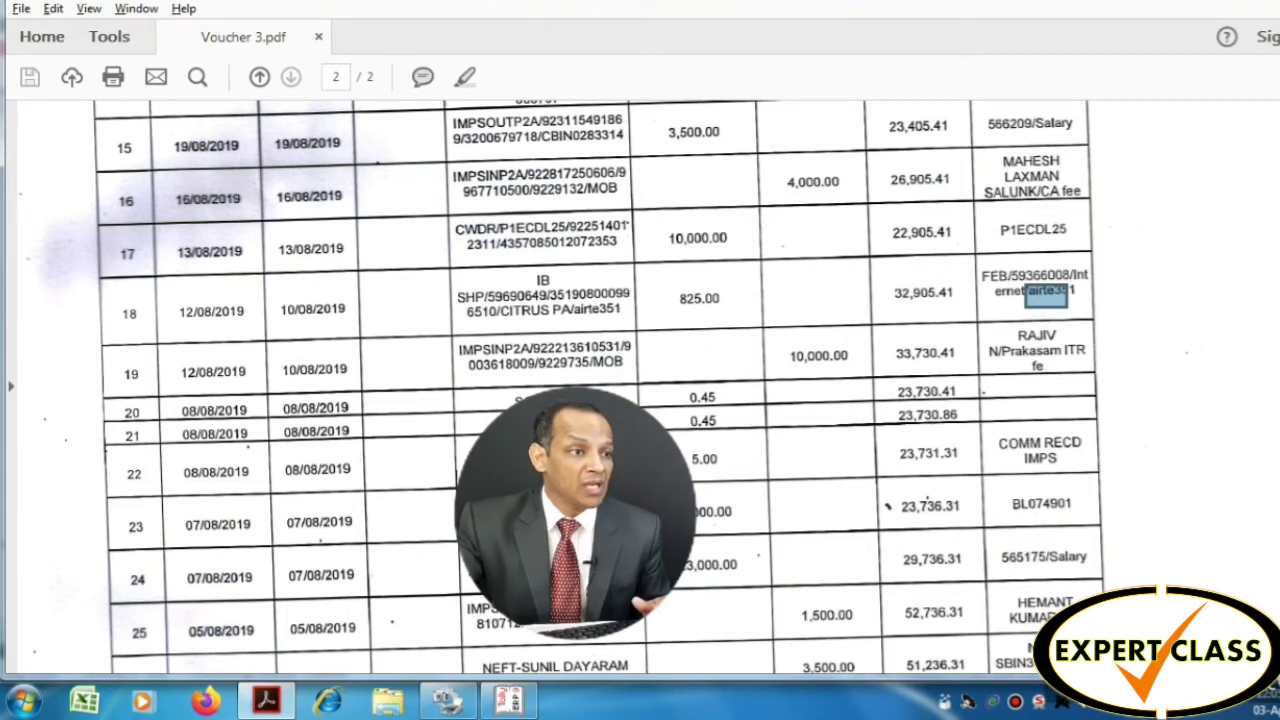
Highlight row 17's 10,000.00 amount and CWDR code in the bank statement
drag(660, 222, 757, 261)
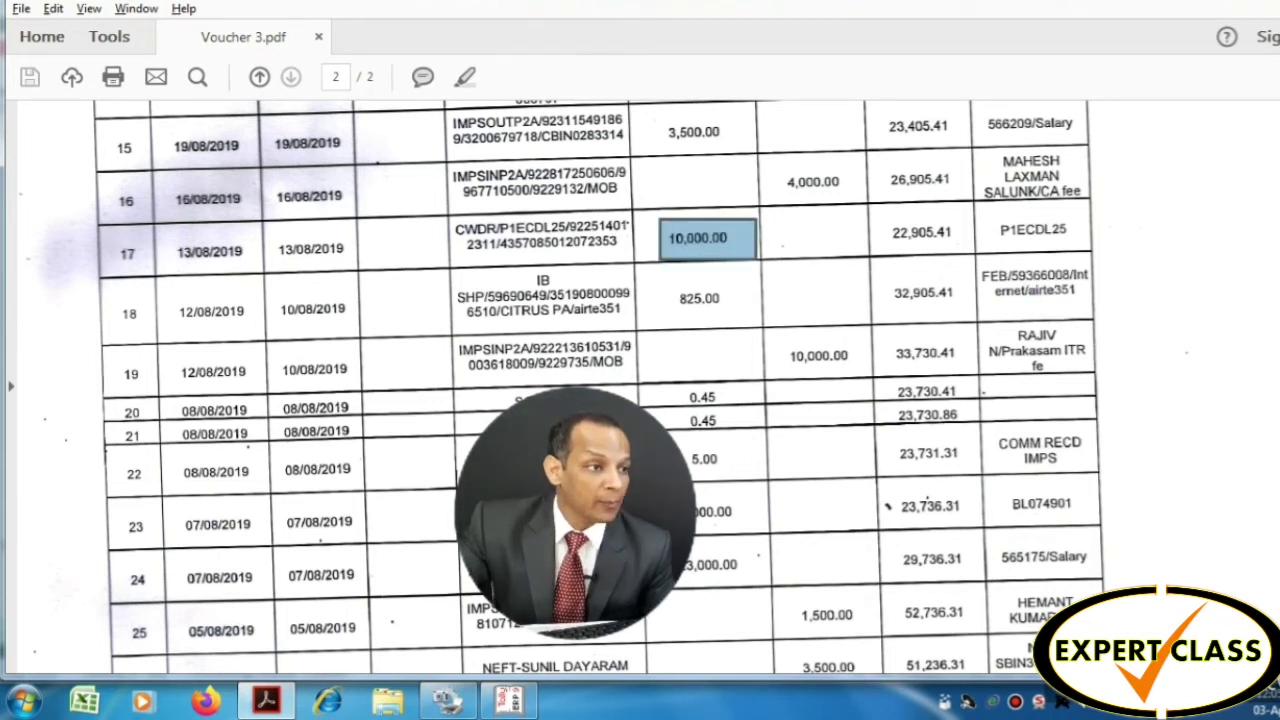
drag(454, 216, 516, 237)
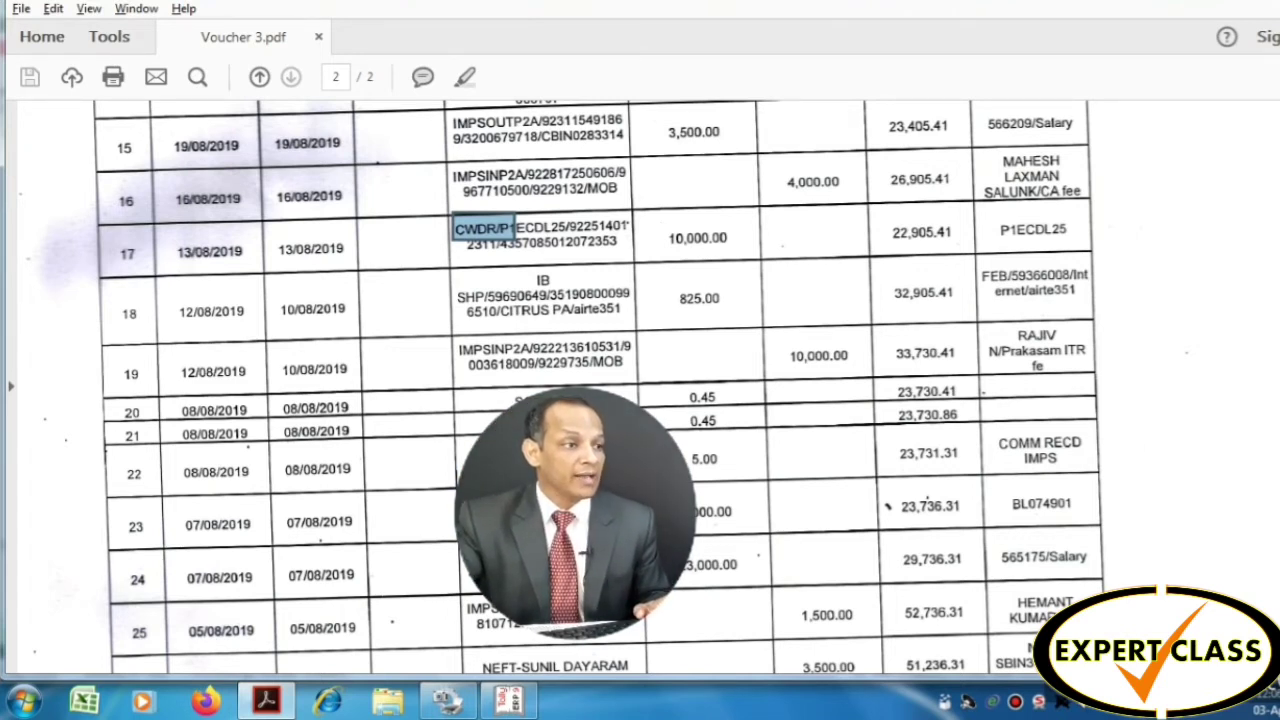
key(alt+Tab)
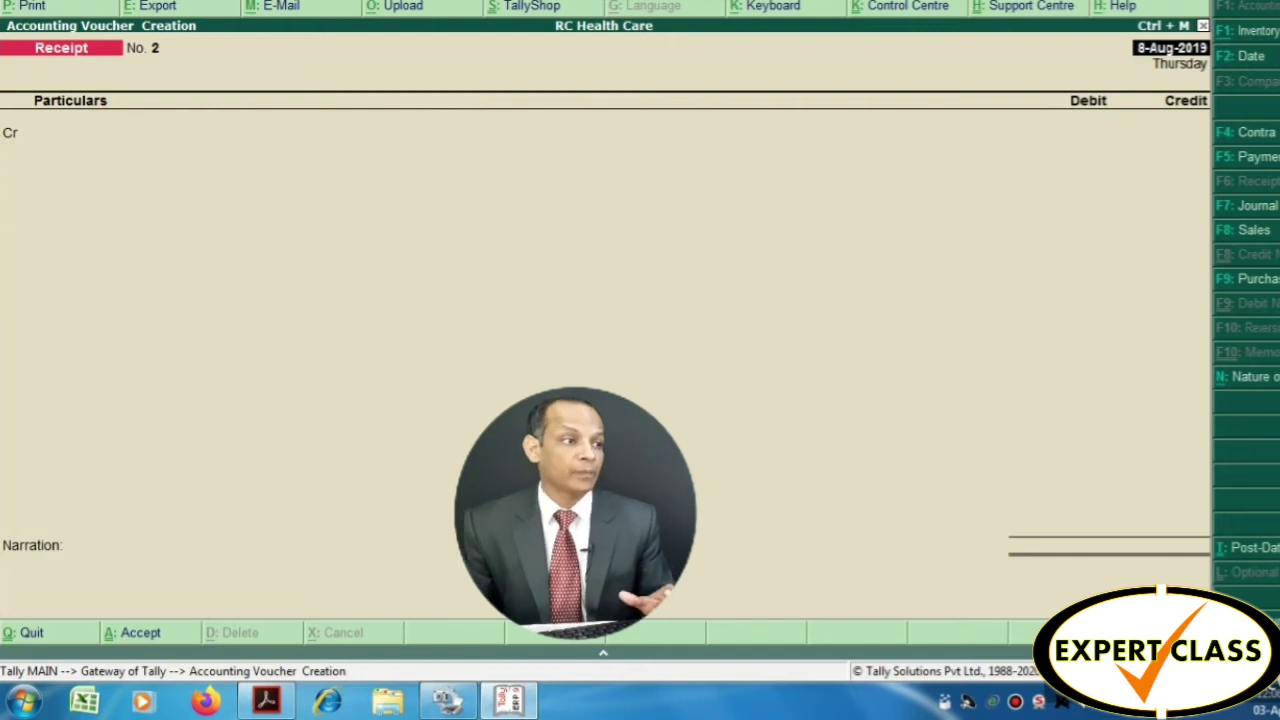
Enter a contra crediting Oriental Bank of Commerce 10,000 and debiting Cash, narrated 'cash Withdrawal'
key(F4)
key(Return)
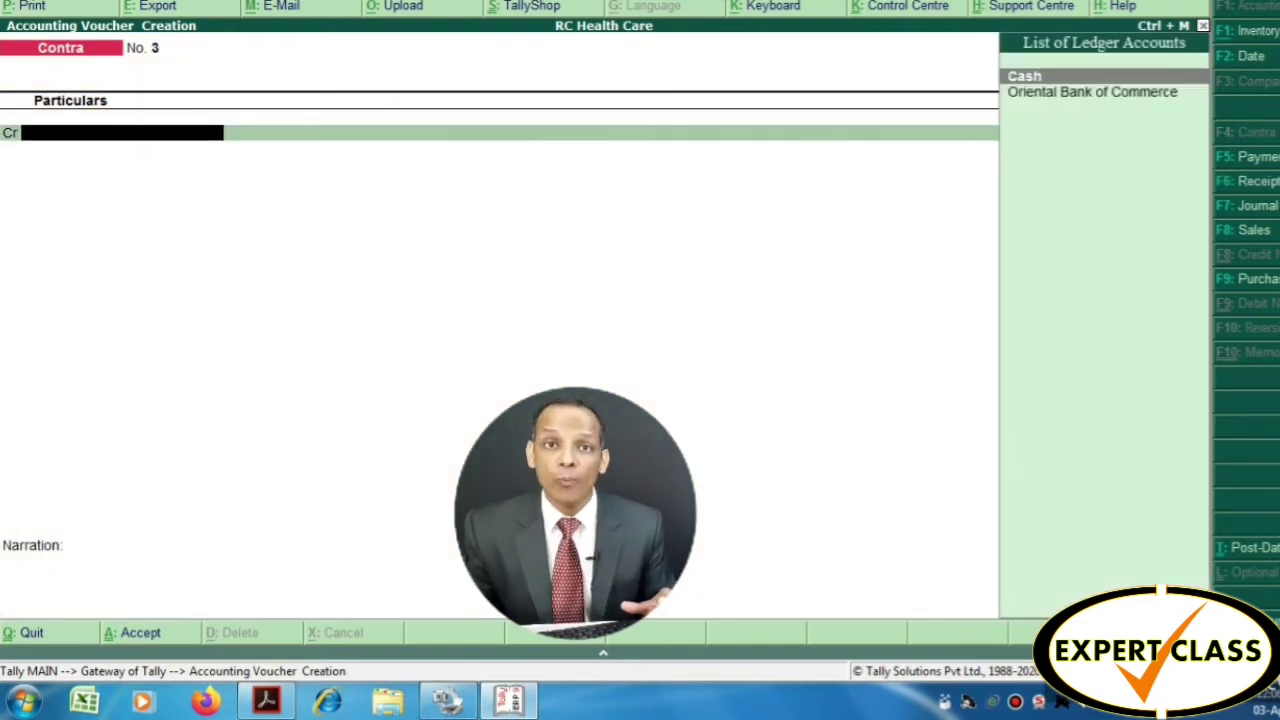
key(Down)
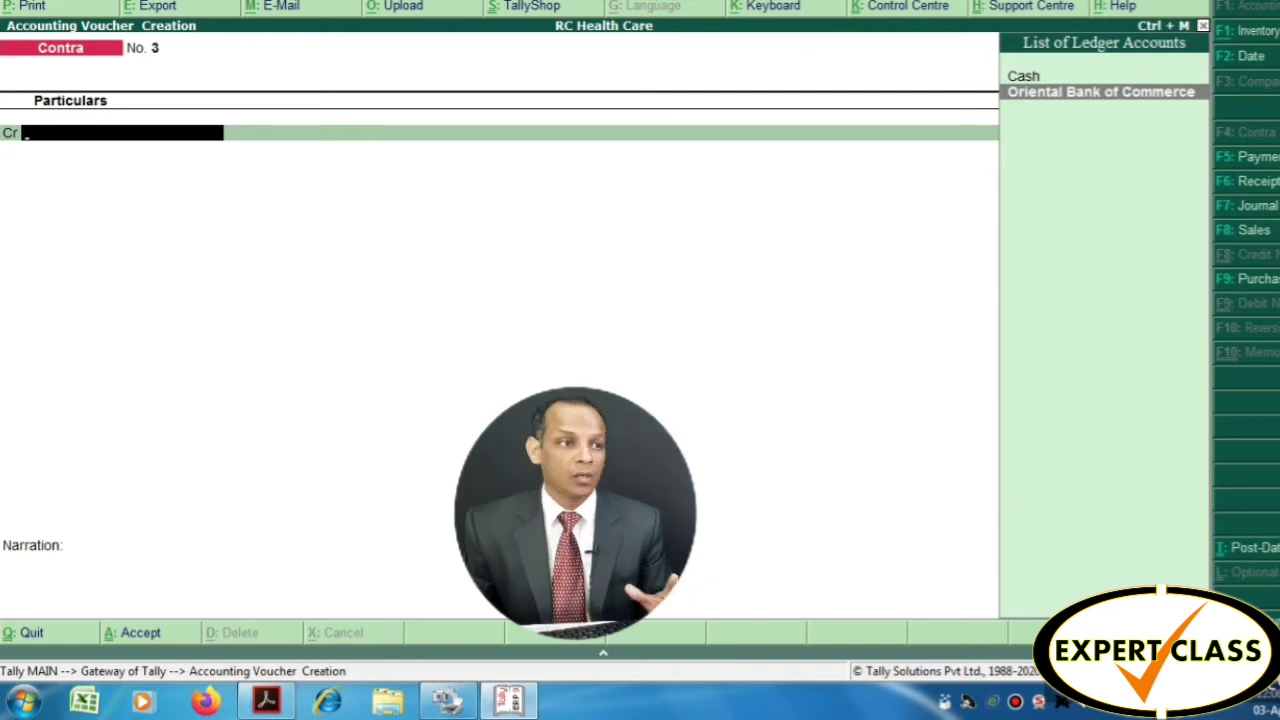
key(Return)
text(10000)
key(Return)
key(Return)
key(Return)
key(Return)
key(Return)
key(Return)
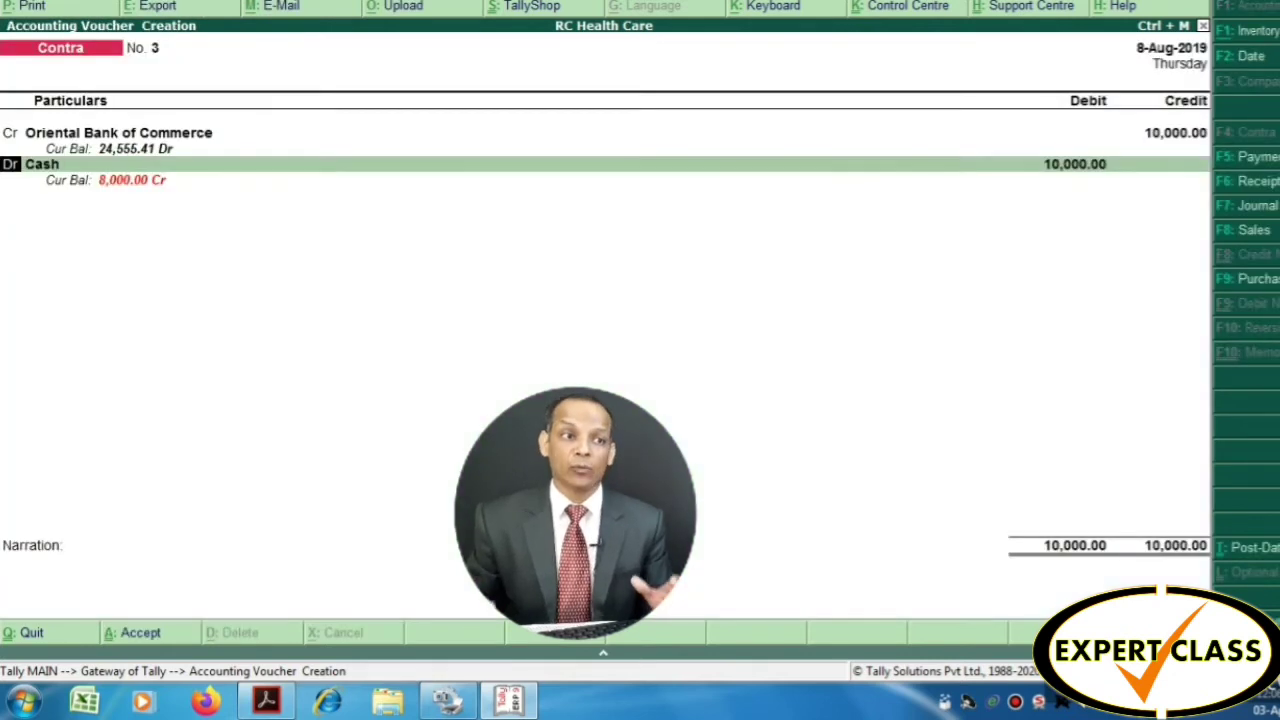
key(Return)
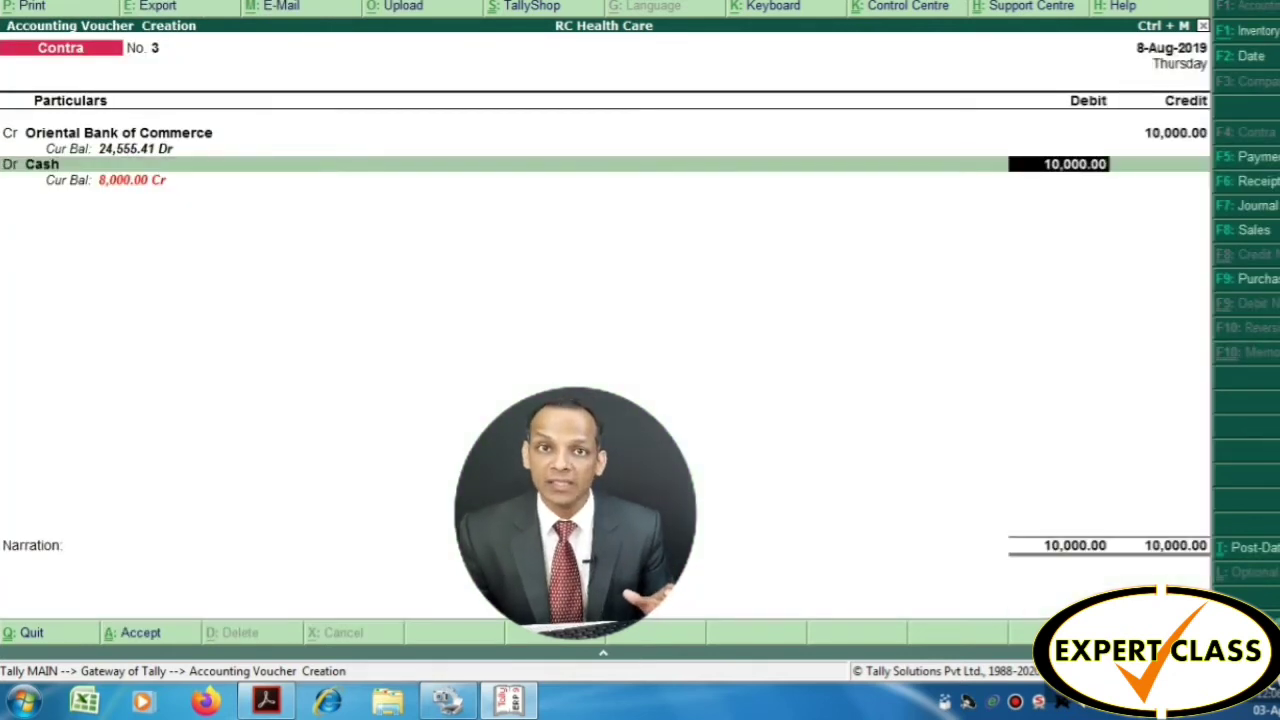
key(Return)
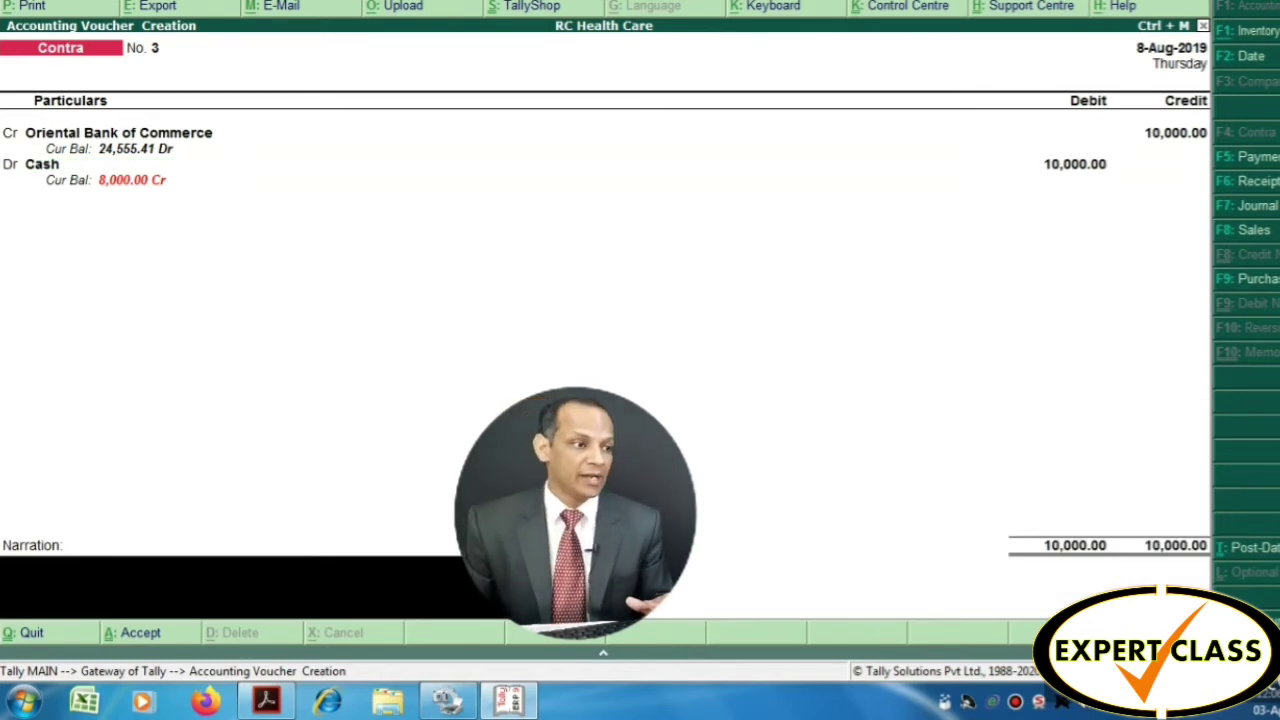
text(cas)
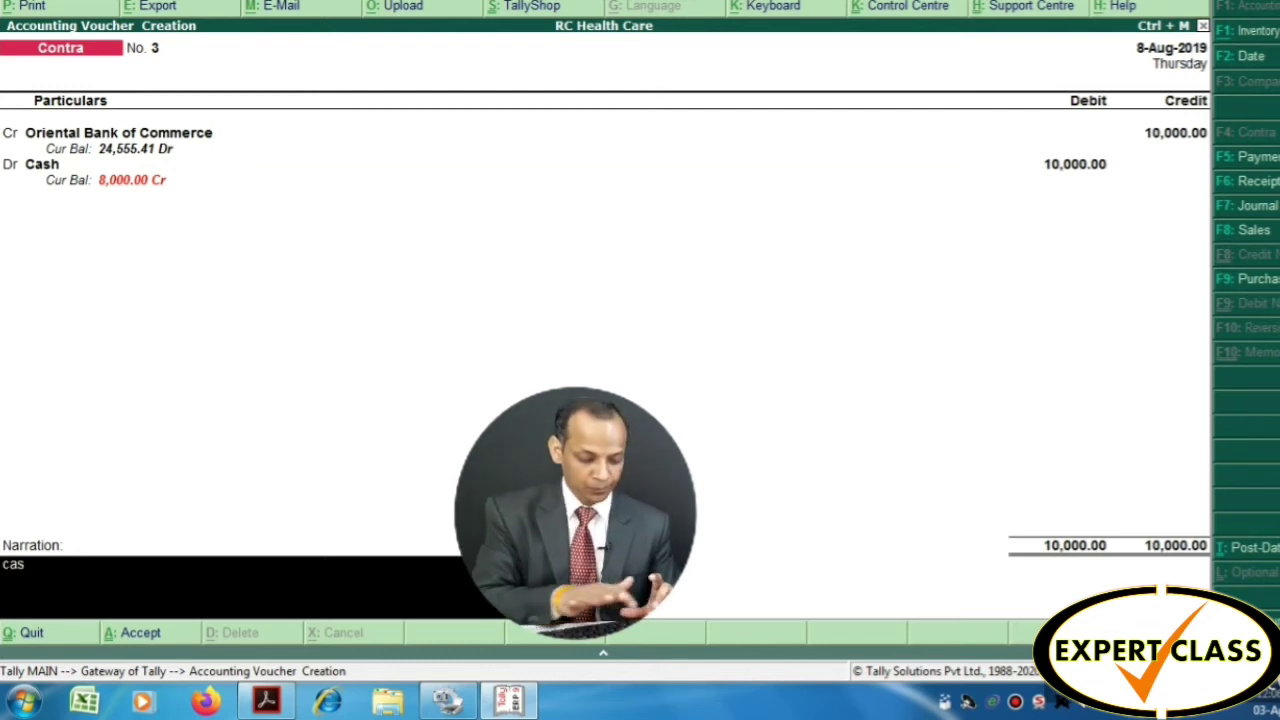
text(h Wit)
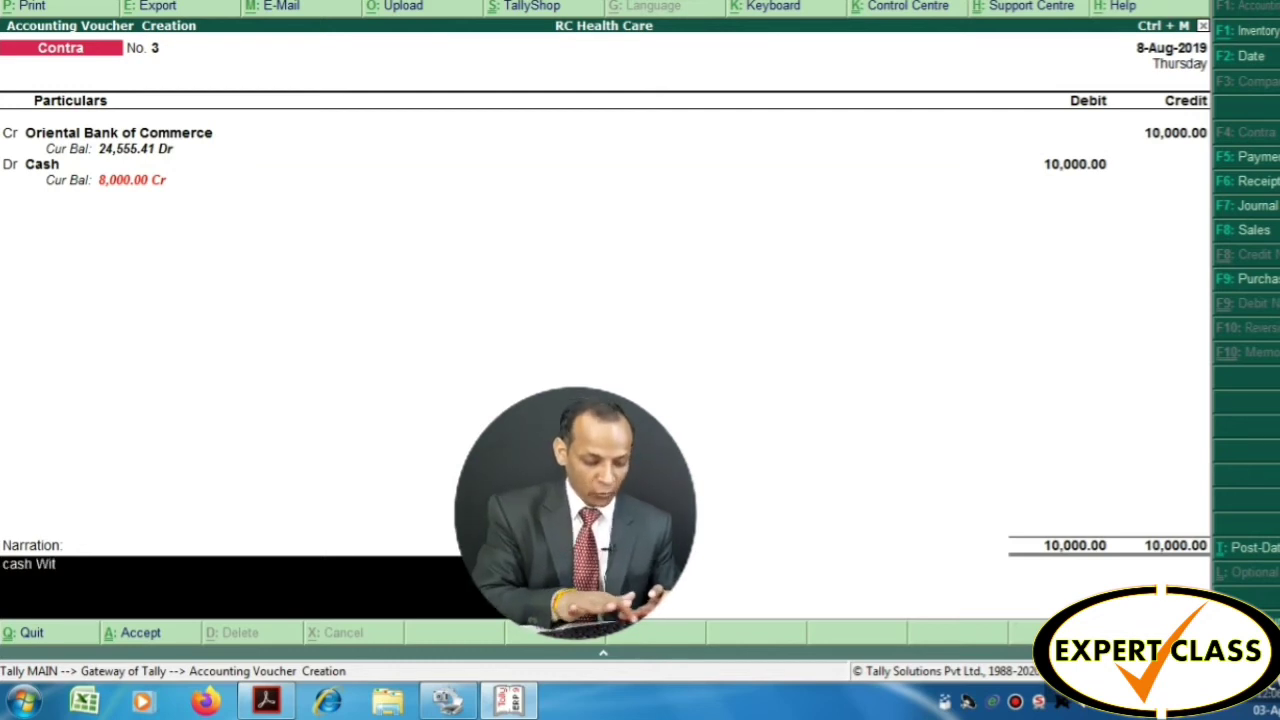
text(hdrawal)
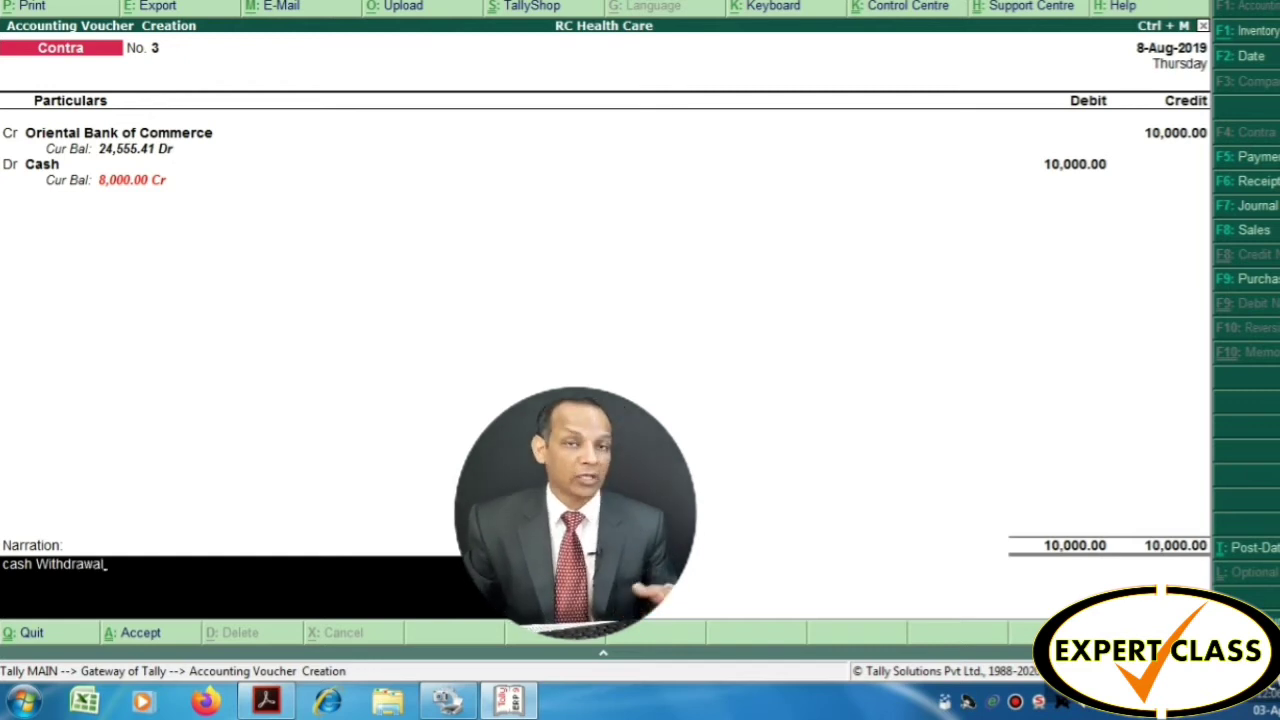
key(Return)
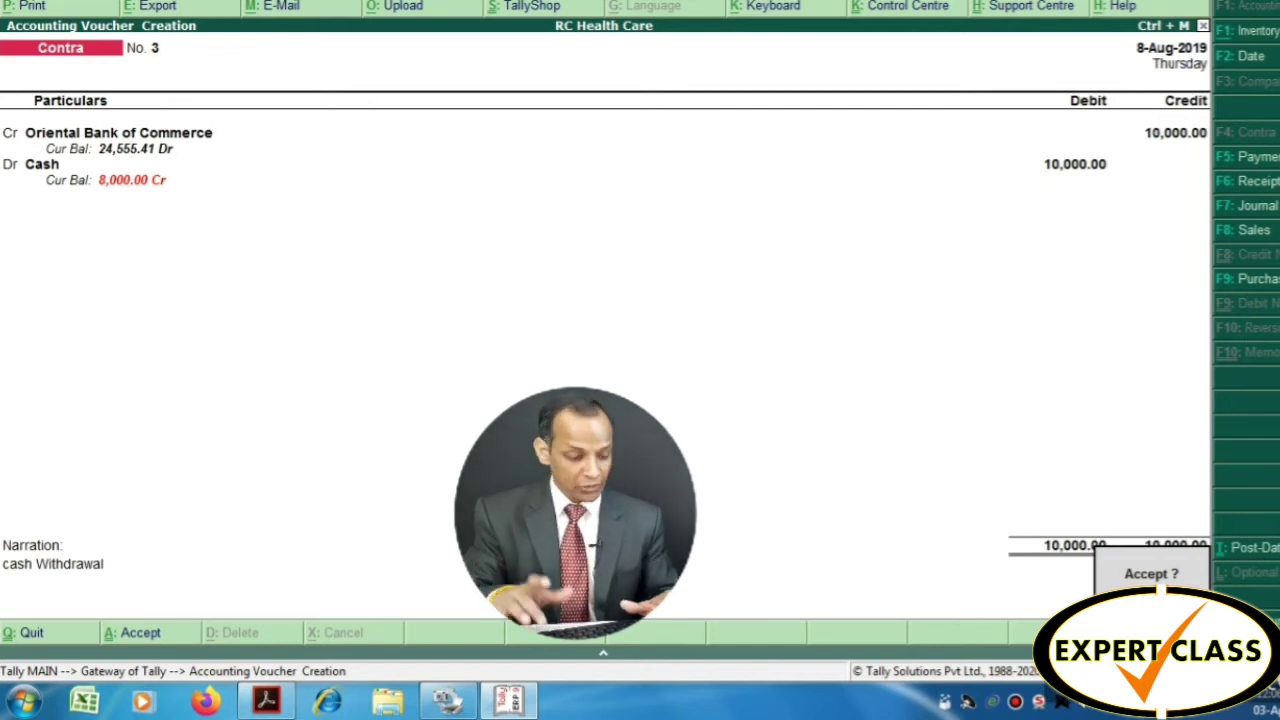
Change the contra voucher date to 13-Aug-2019 before saving
key(Escape)
key(F2)
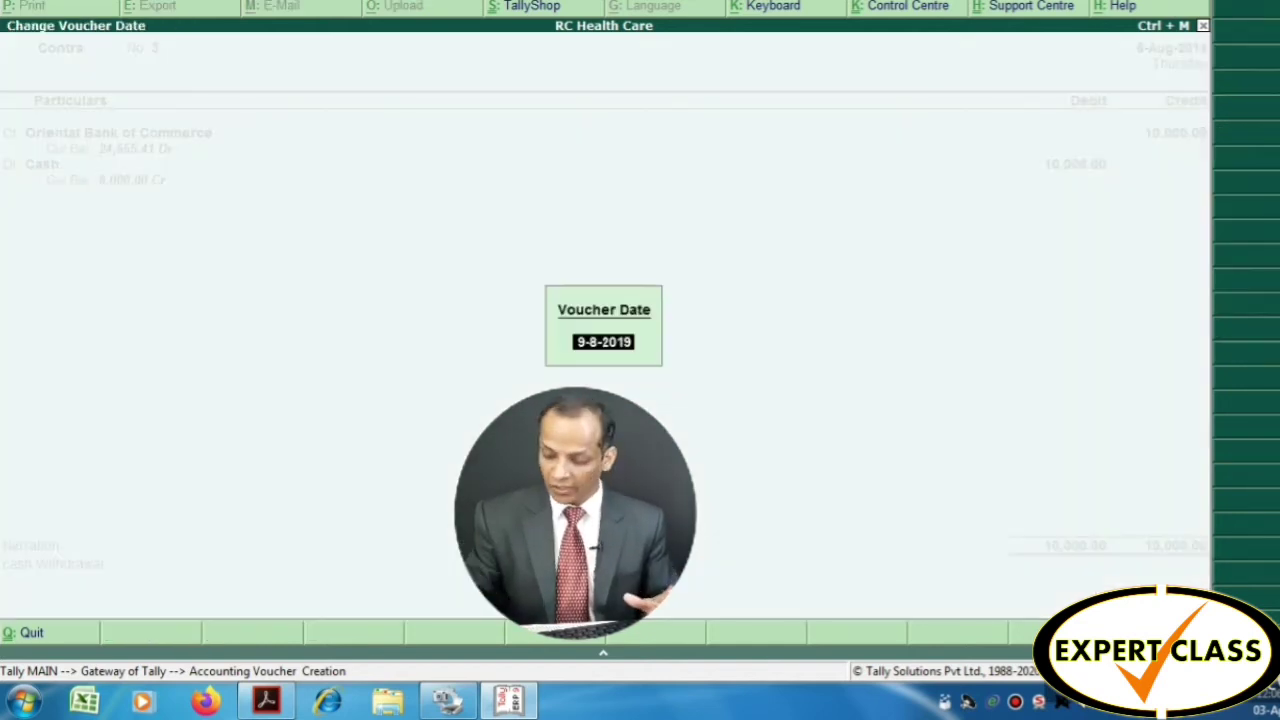
text(13-8)
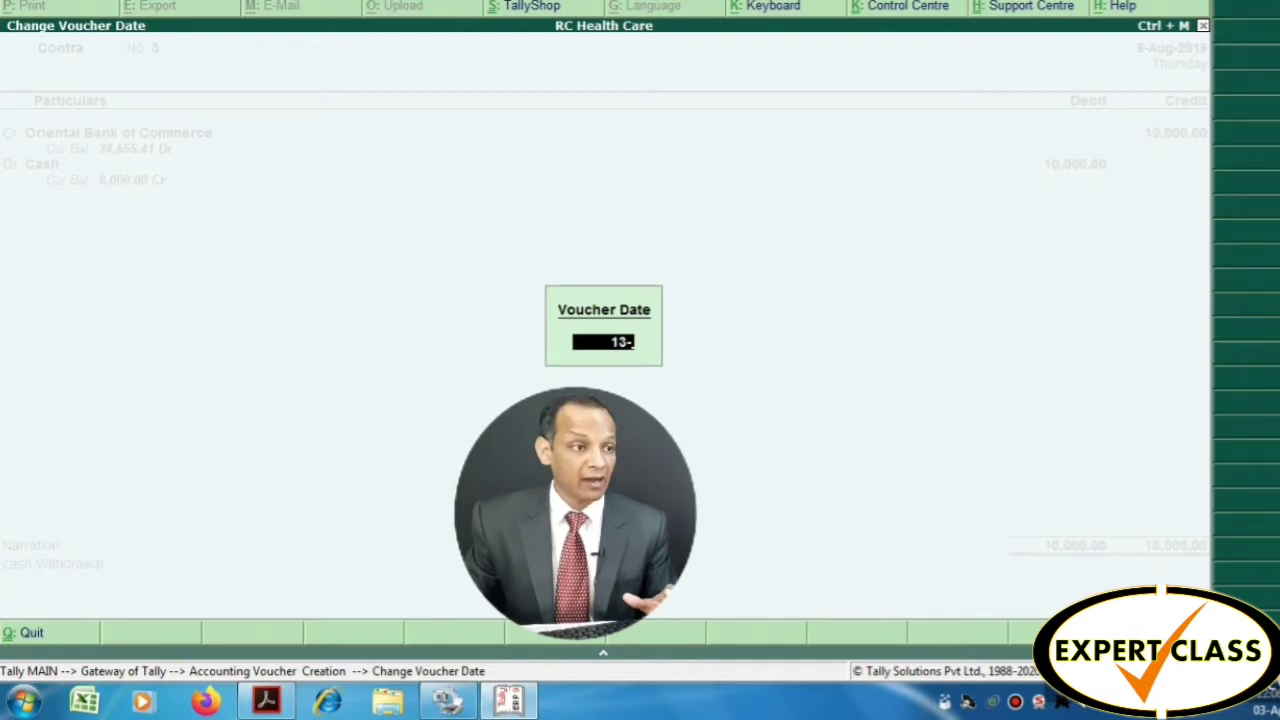
key(Return)
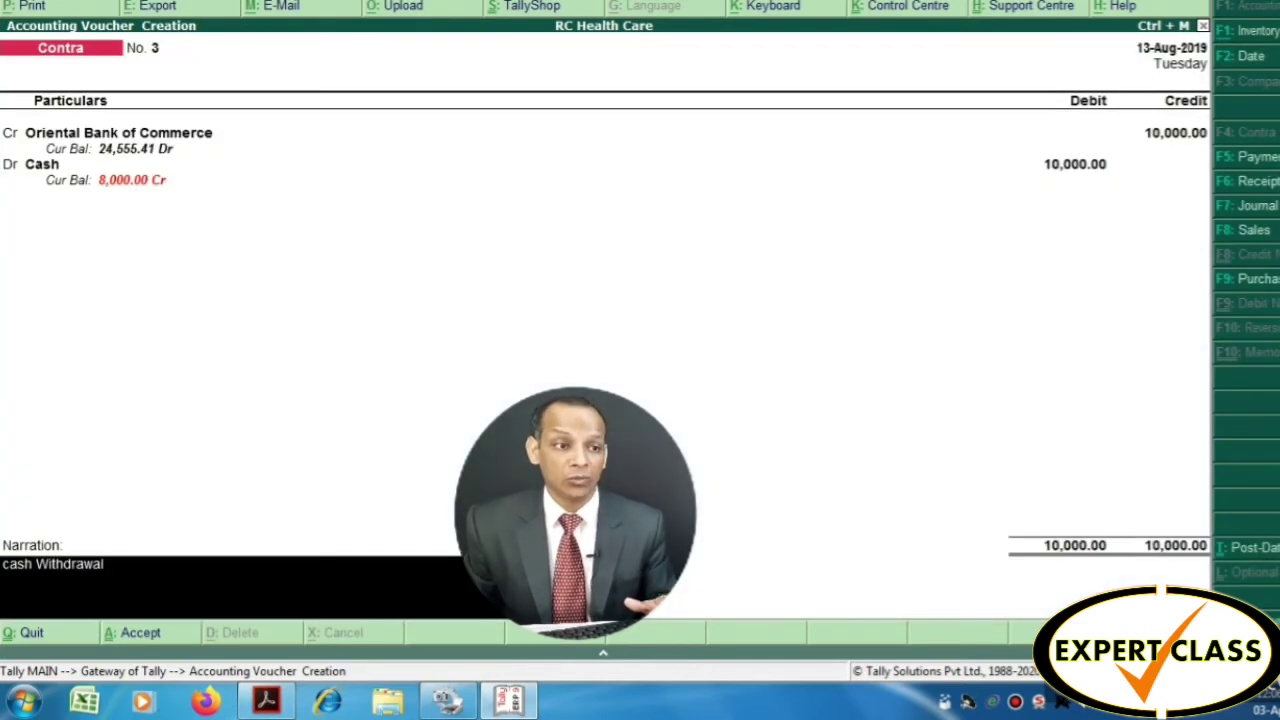
key(Return)
key(Return)
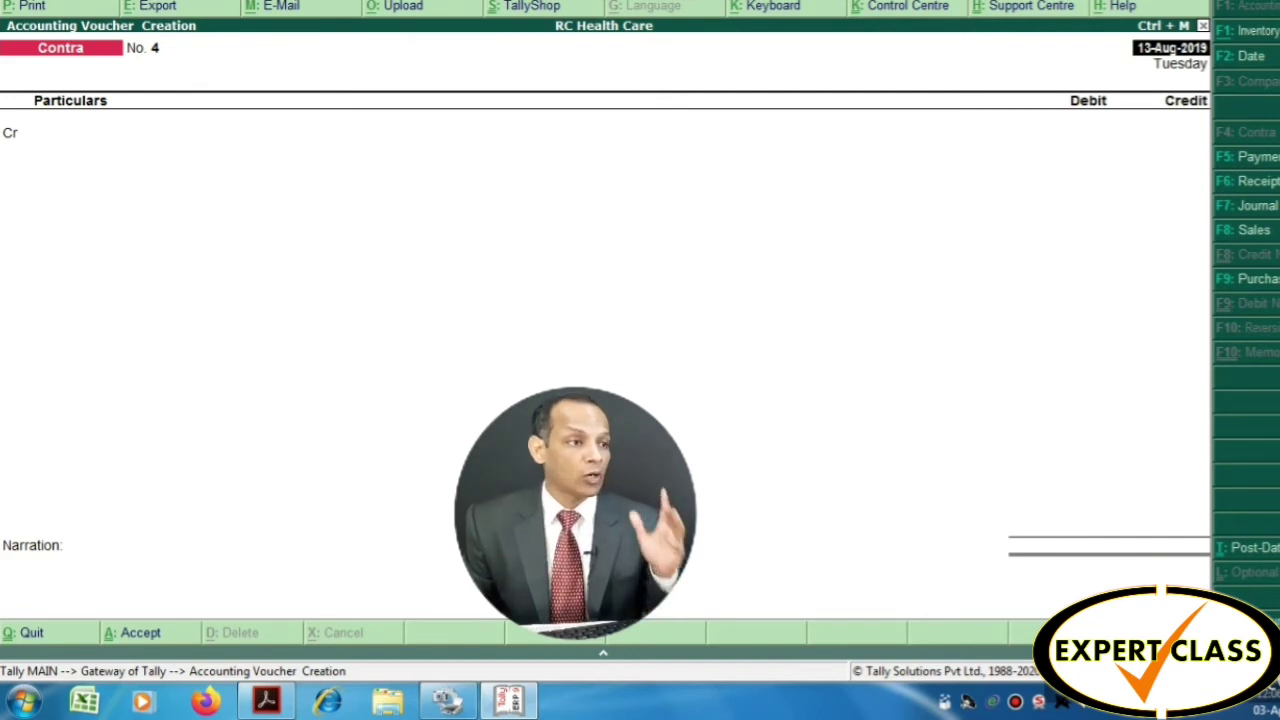
Highlight the 4,000.00 deposit in row 16 of the bank statement
key(alt+Tab)
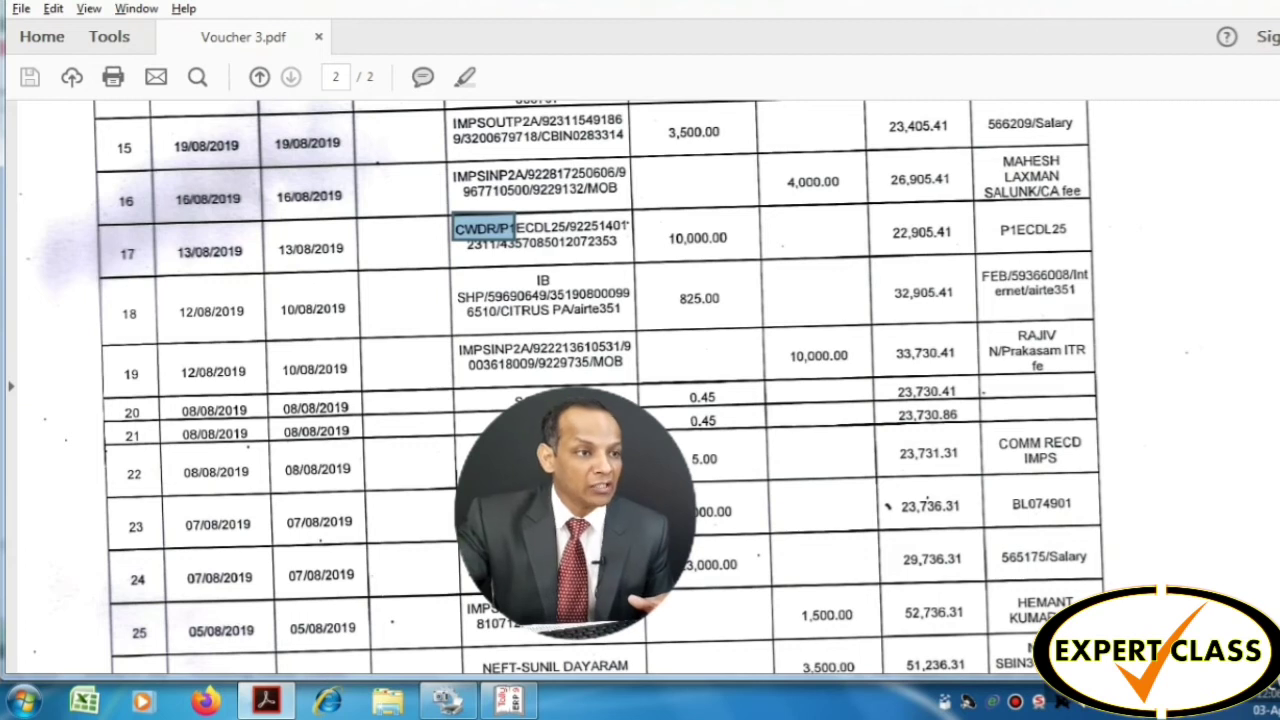
drag(772, 166, 856, 204)
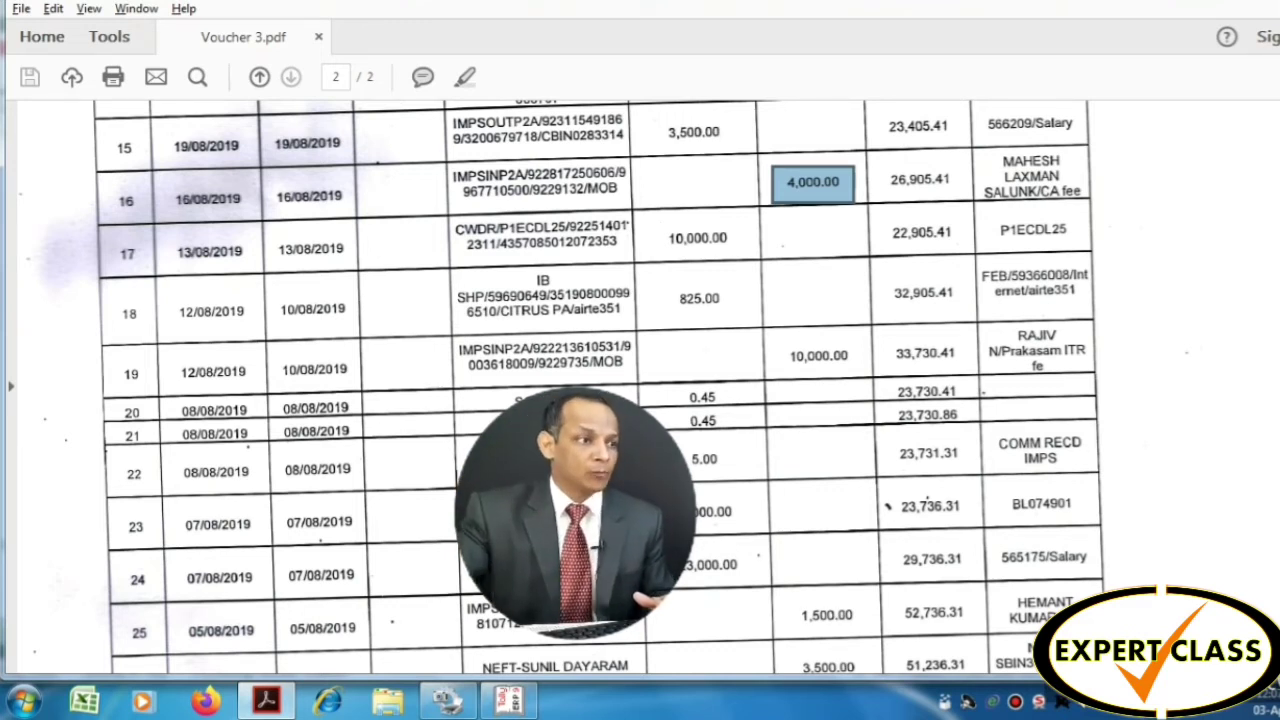
key(alt+Tab)
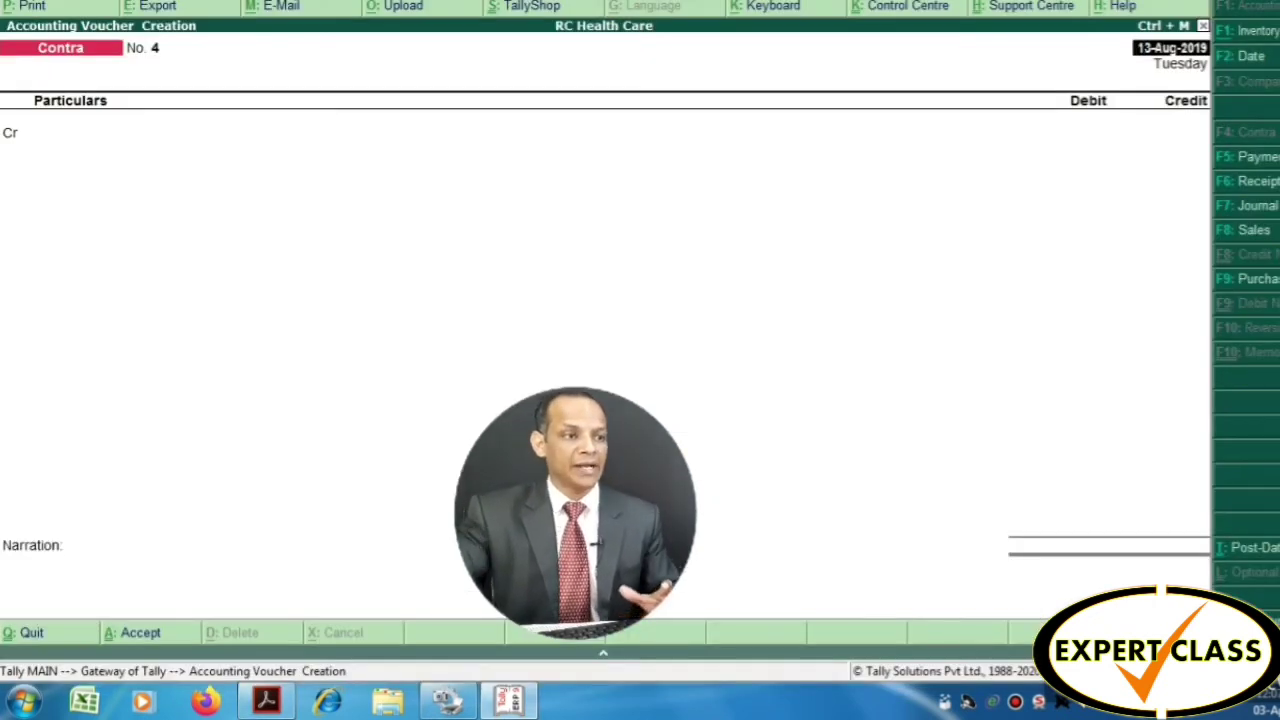
Set the voucher date to 16-Aug-2019 and switch to a Receipt voucher
key(F2)
text(16-8)
key(Return)
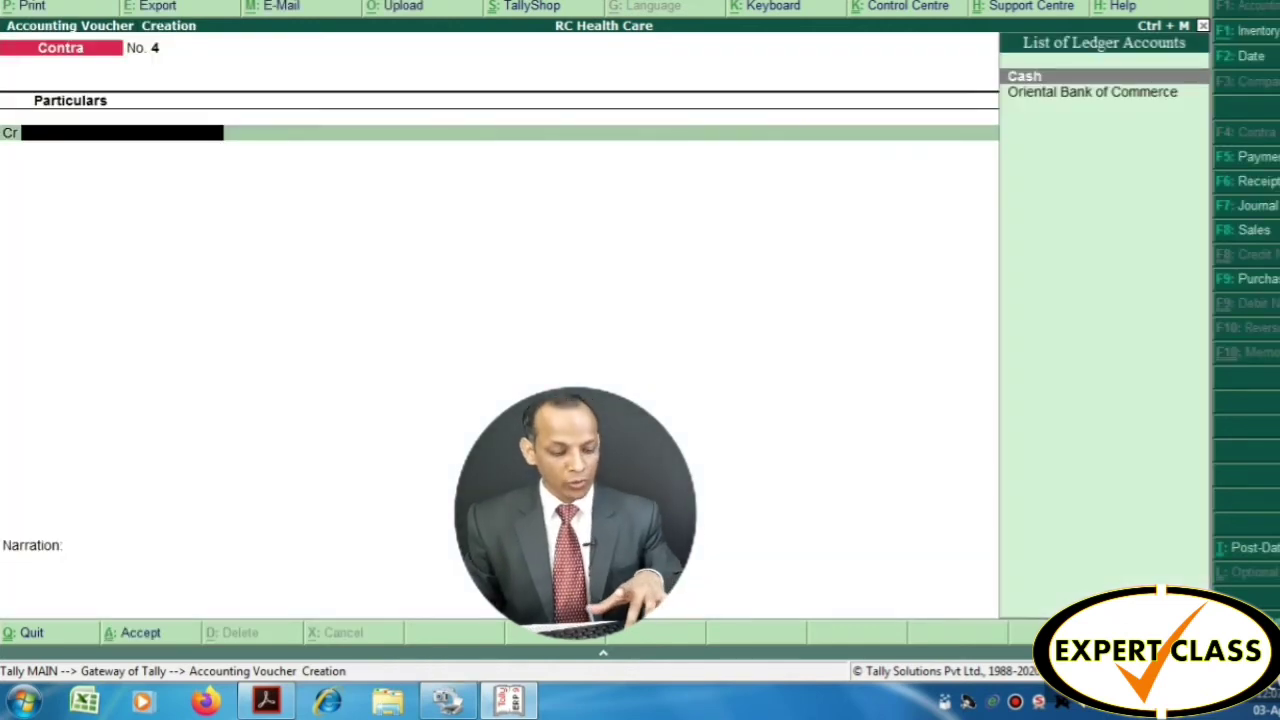
key(F6)
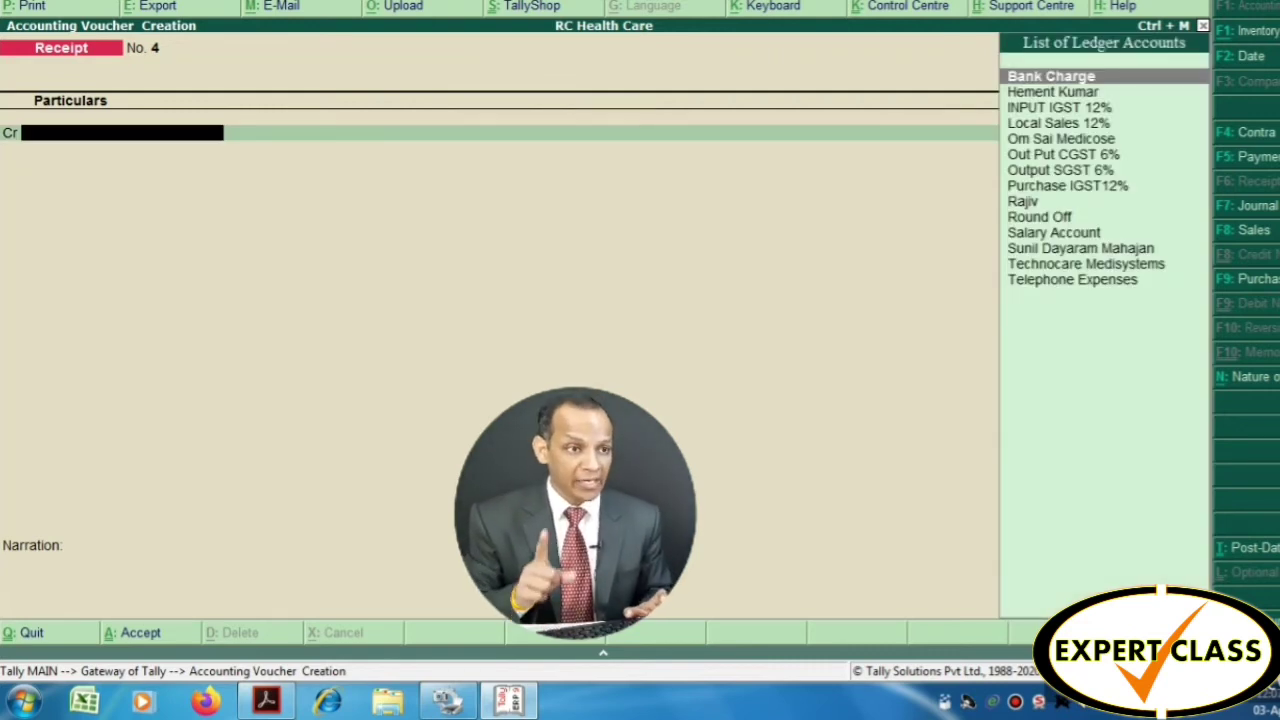
key(alt+Tab)
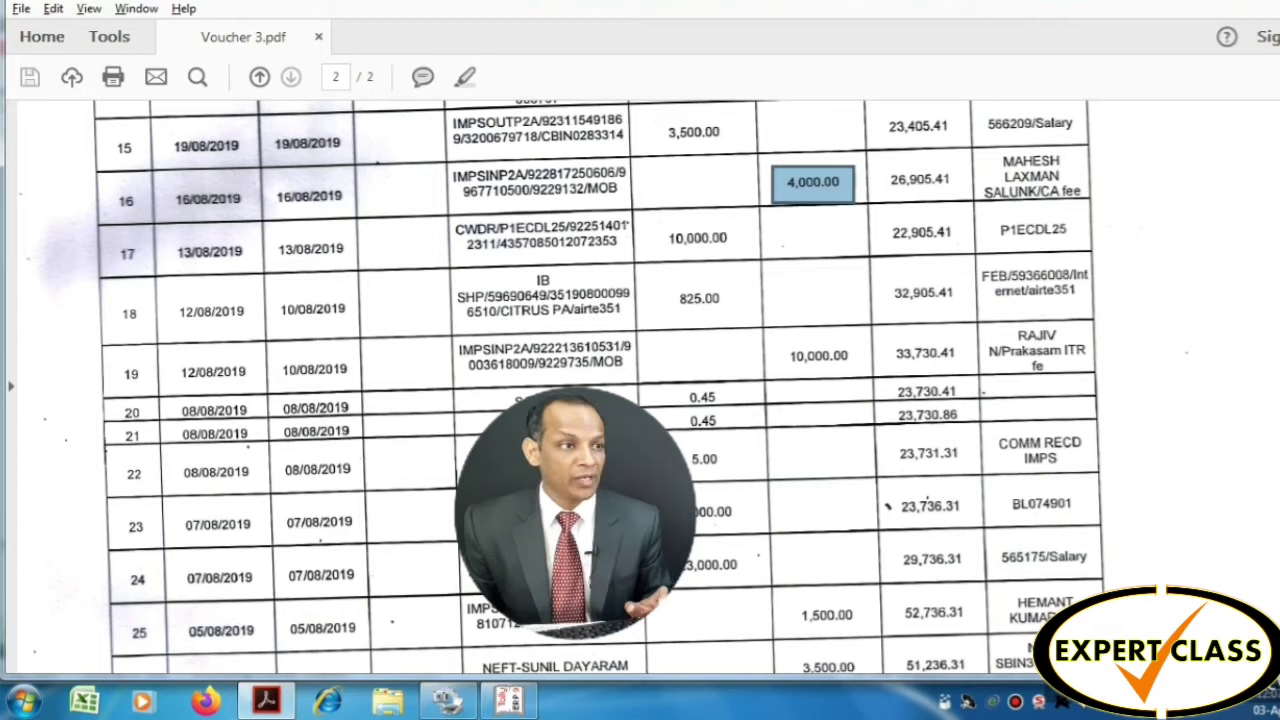
key(alt+Tab)
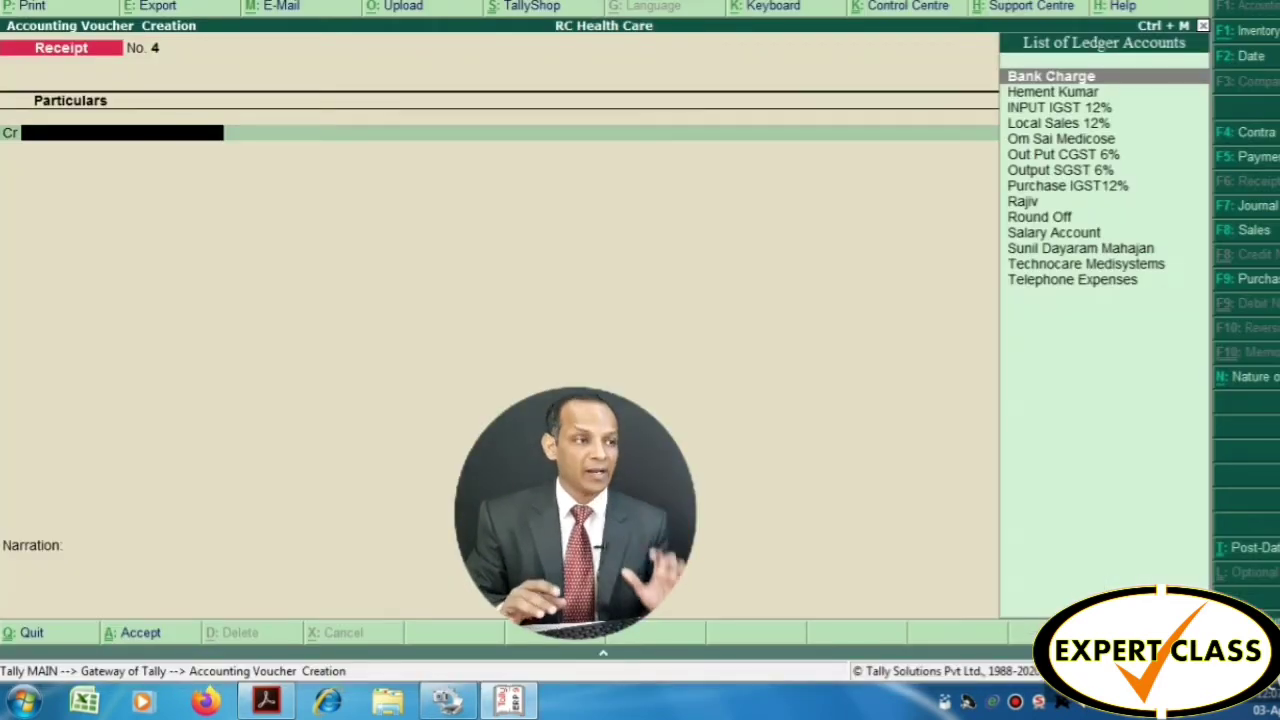
Create a new ledger for the payer under Sundry Debtors
key(alt+c)
key(Return)
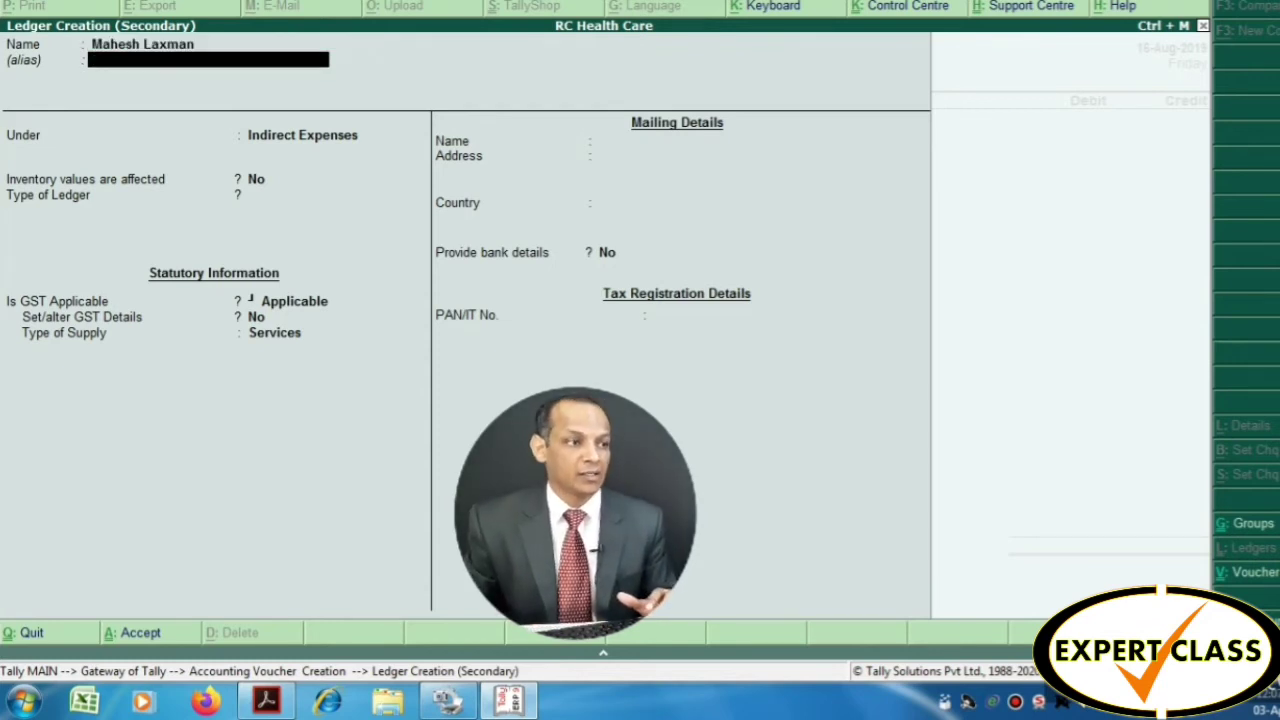
key(Return)
text(S)
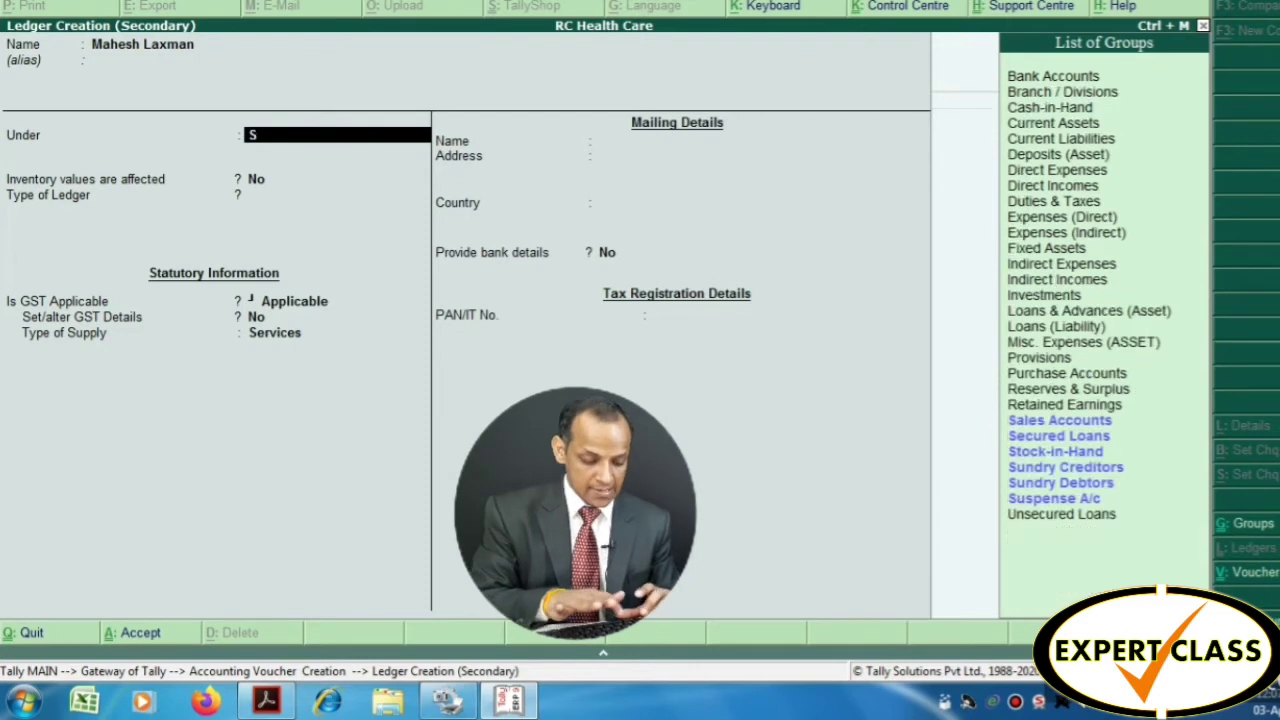
text(undrt)
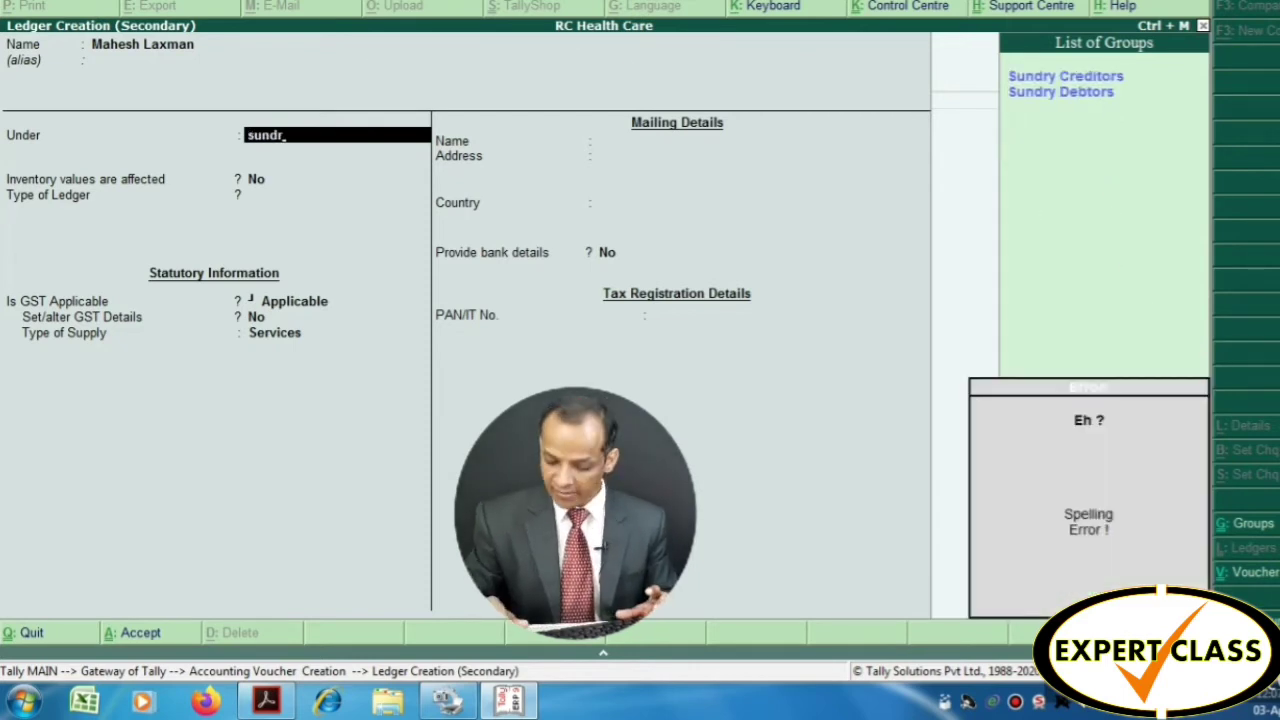
key(Down)
key(Return)
key(Return)
key(Return)
key(Return)
key(Return)
key(Return)
key(Return)
key(Return)
key(Return)
key(Return)
key(Return)
key(Return)
key(Return)
key(Return)
key(Return)
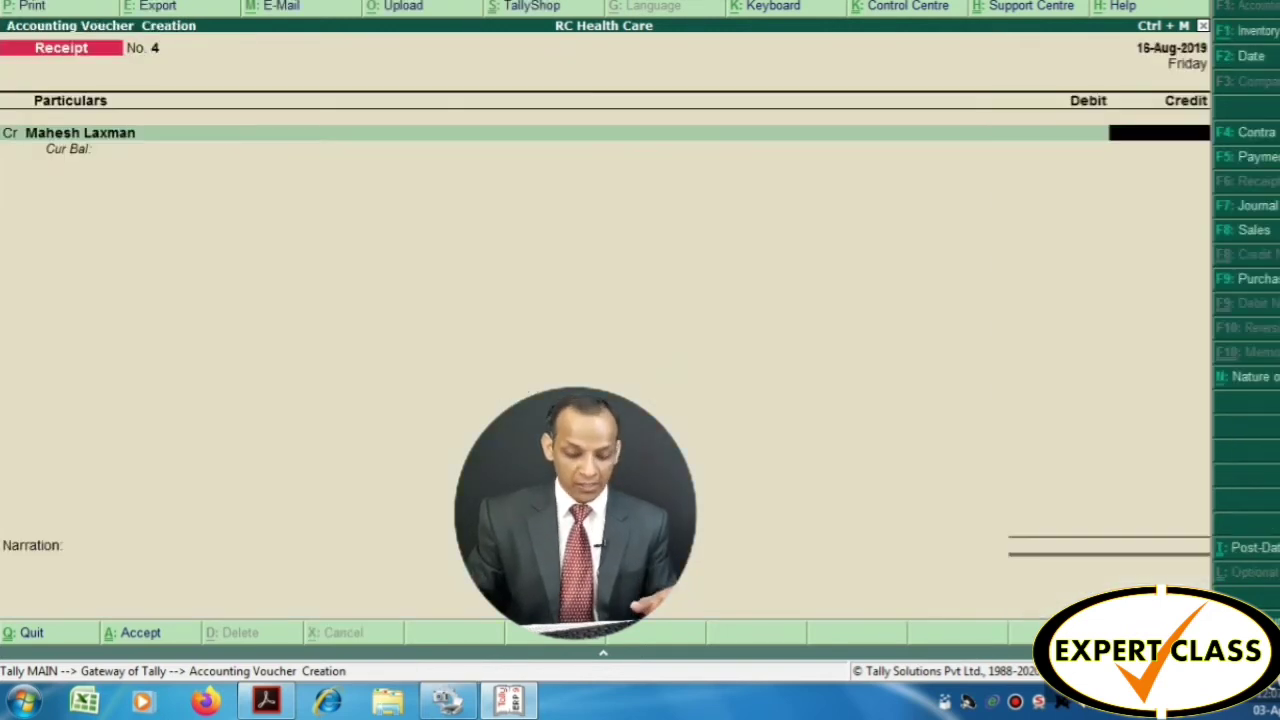
Credit the payer 4,000 and debit Oriental Bank of Commerce
text(4000)
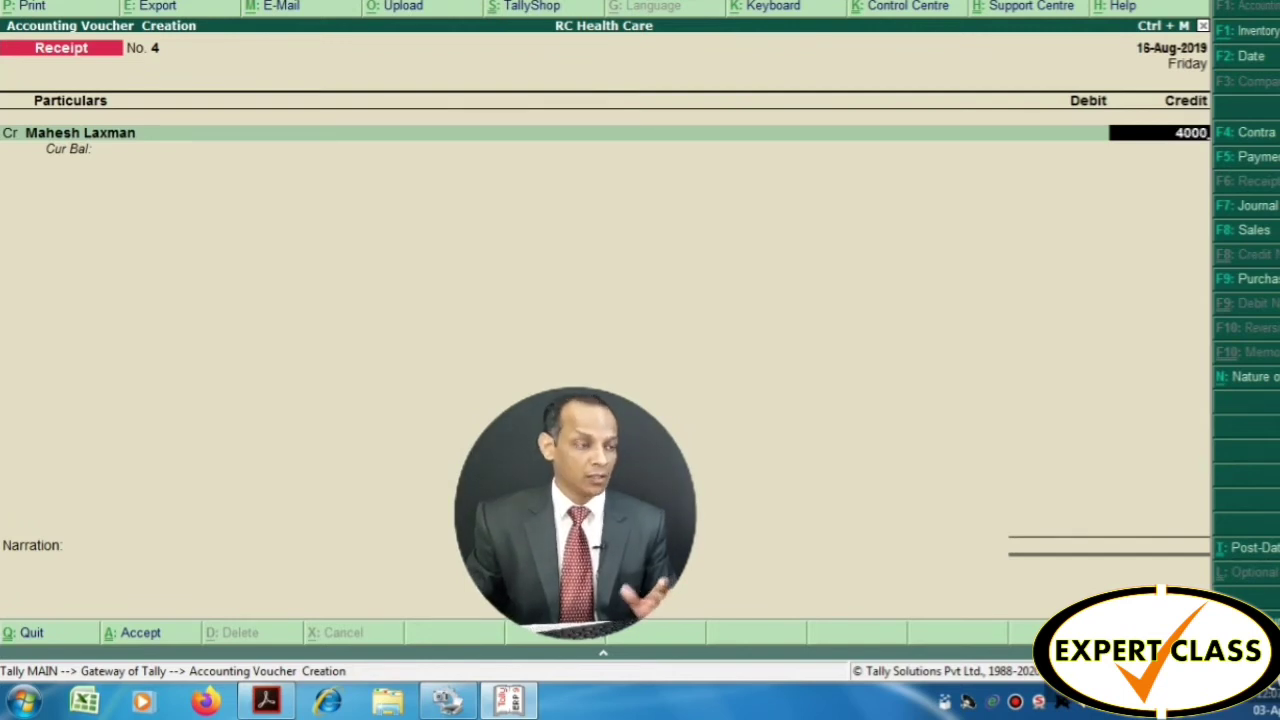
key(Return)
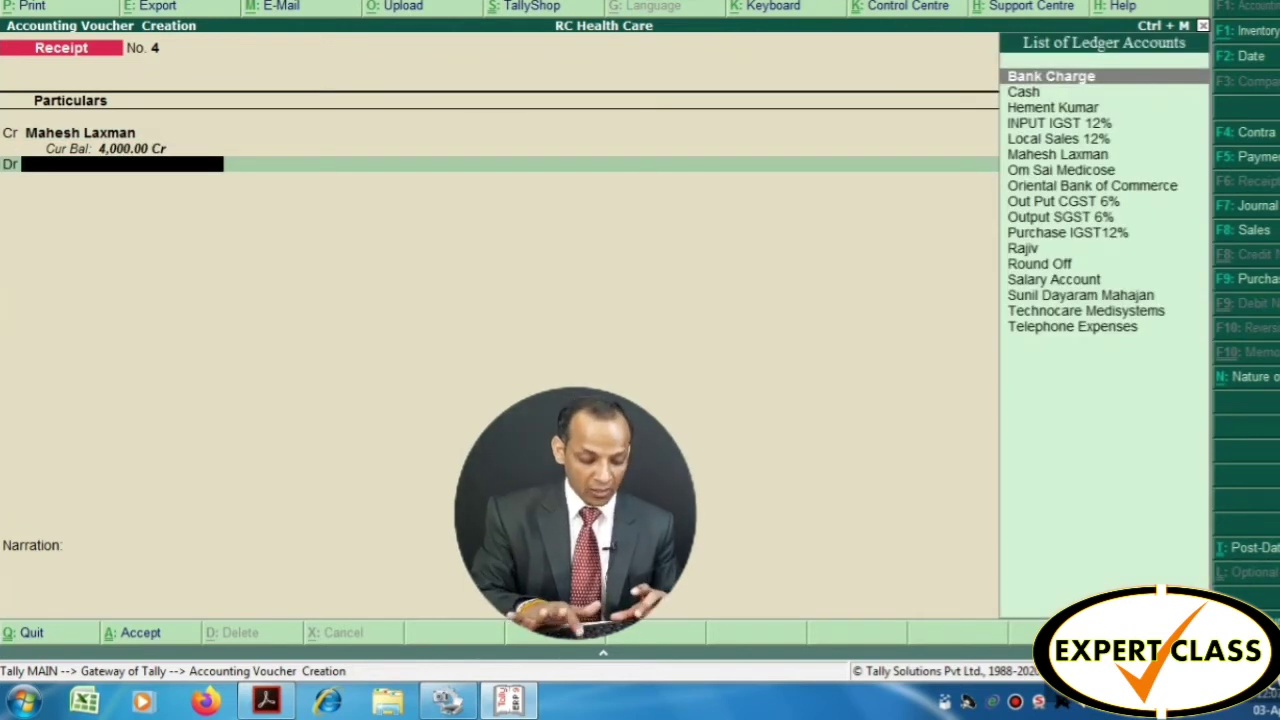
text(Ori)
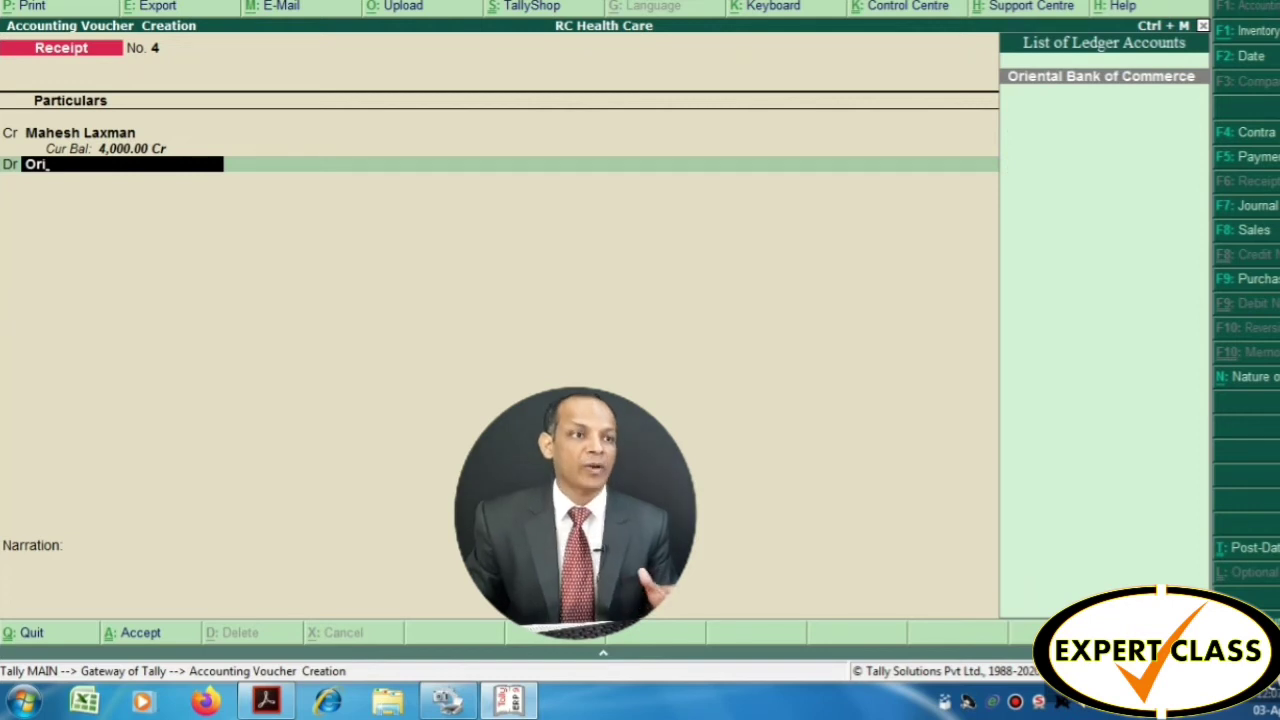
key(Return)
key(Return)
key(Return)
key(Return)
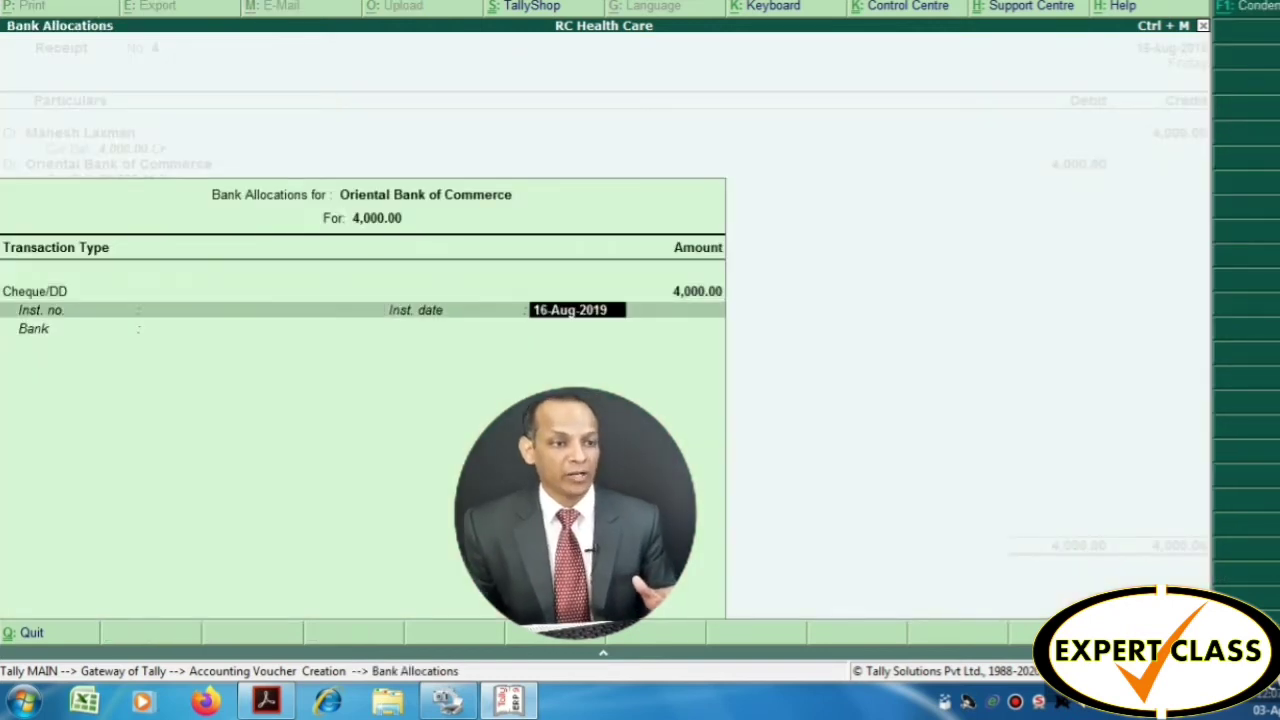
key(Return)
key(Return)
key(Return)
key(Return)
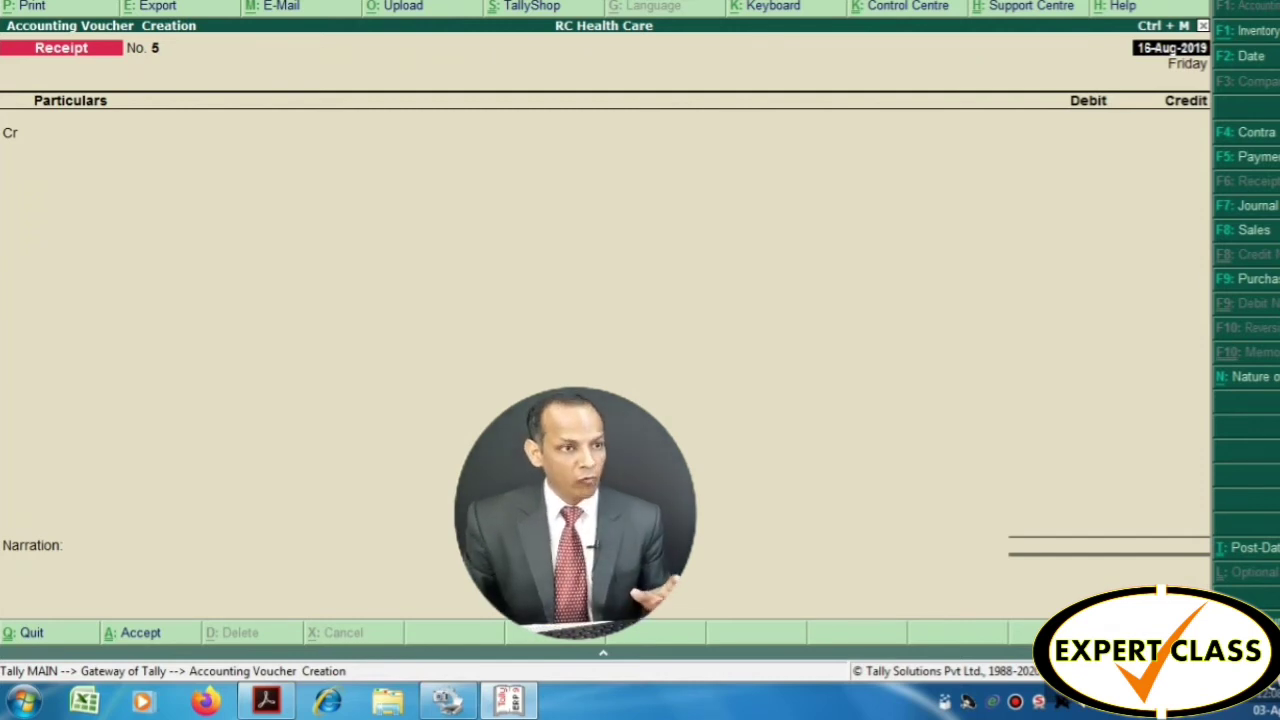
key(alt+Tab)
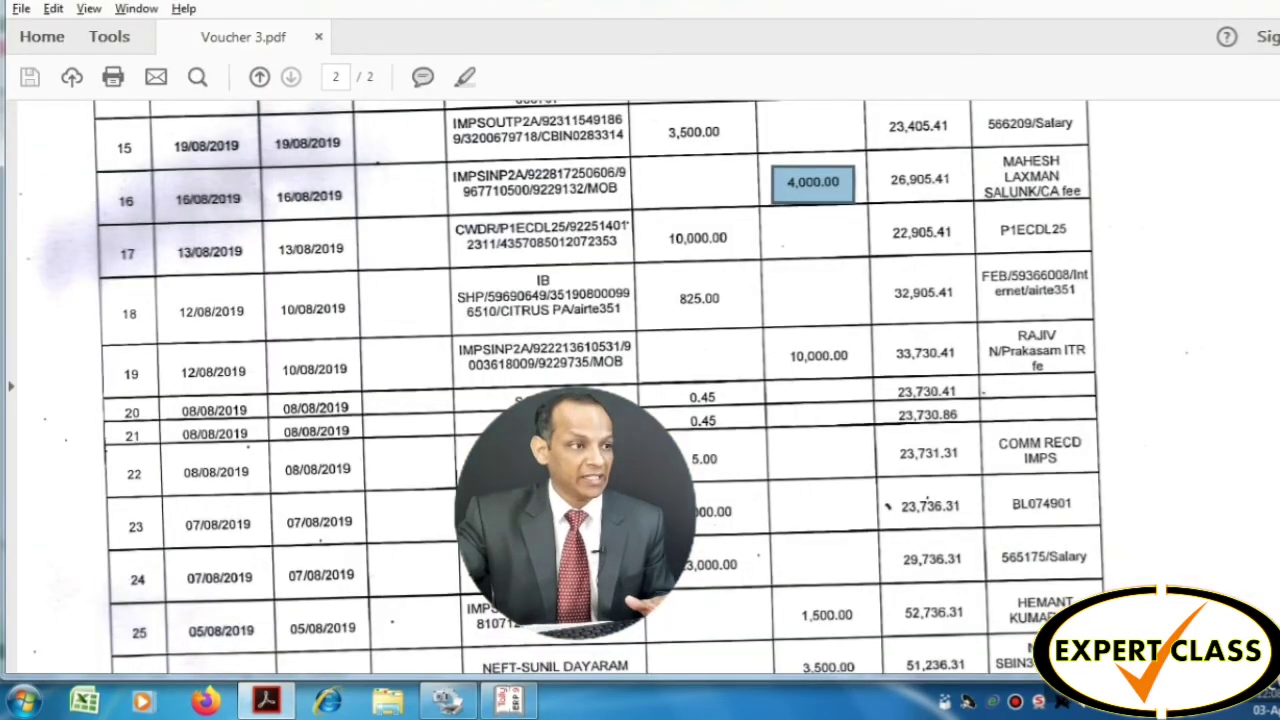
Scroll up the statement to rows 12–15, showing the 3,500.00 salary payment of 19/08/2019
scroll(570, 387, up, 3)
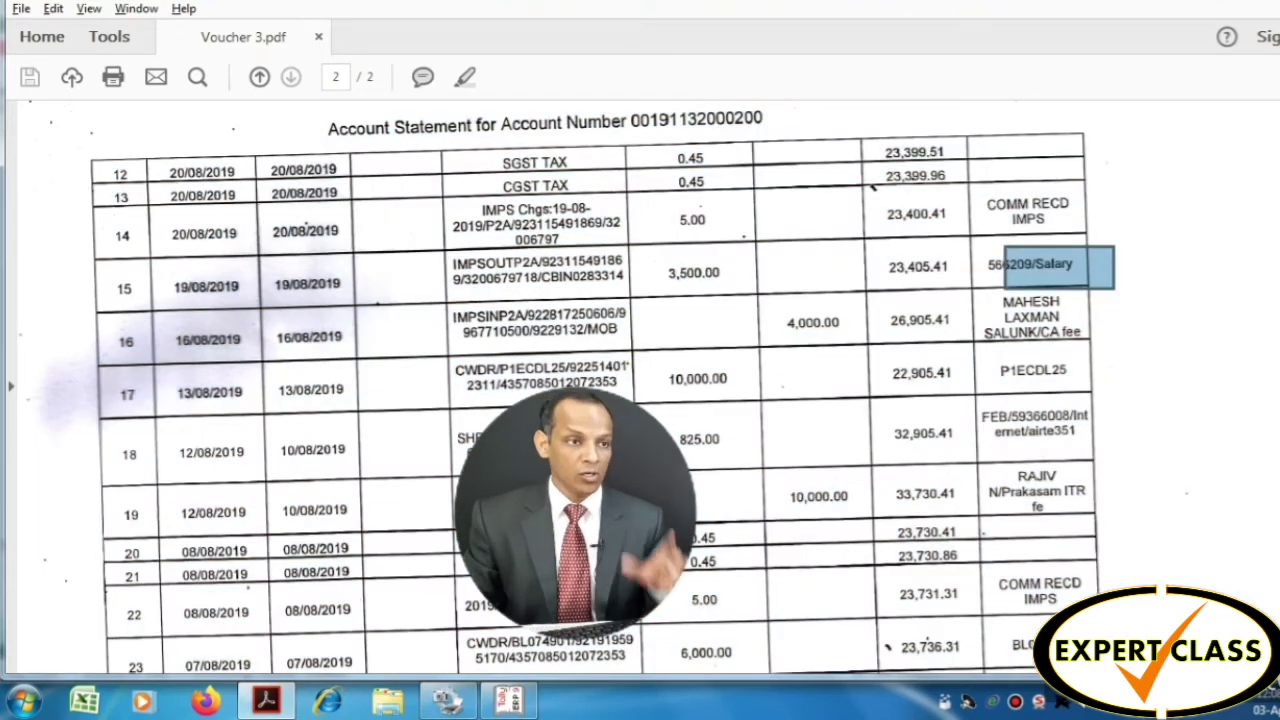
Enter a Payment debiting Salary Account 3,500 from Oriental Bank of Commerce, narrated 'salary paid to'
key(alt+Tab)
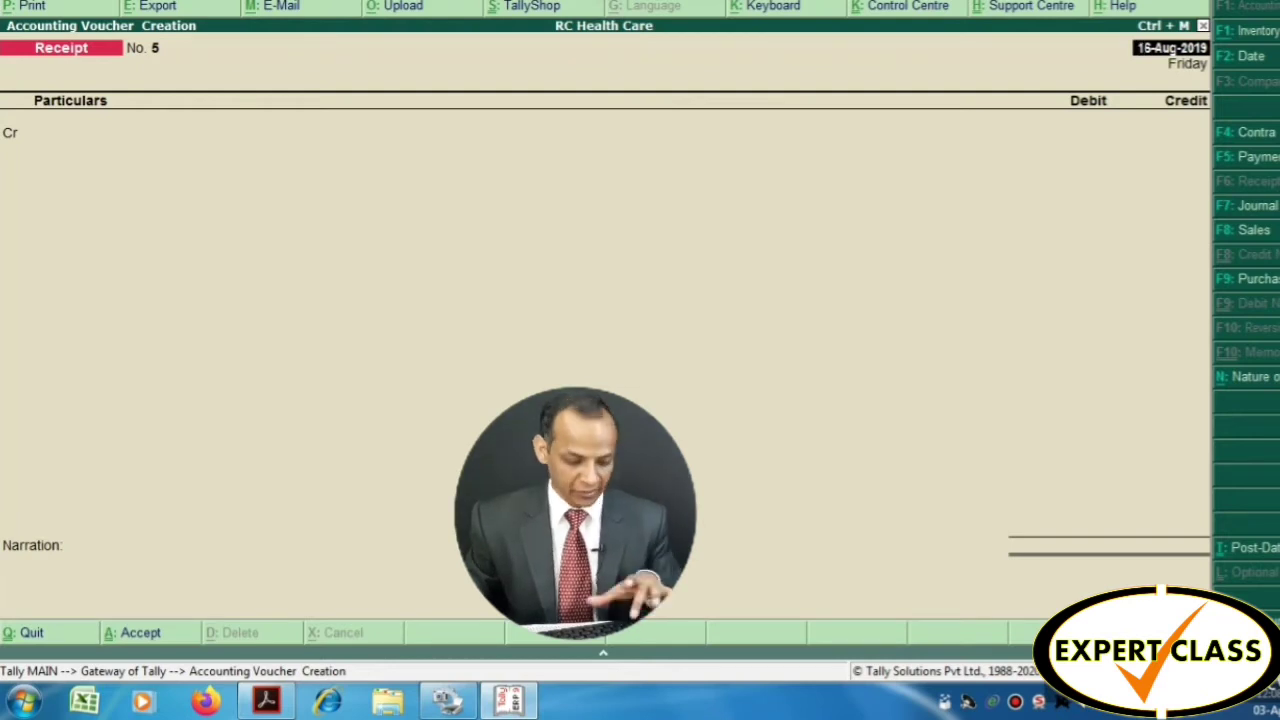
key(F5)
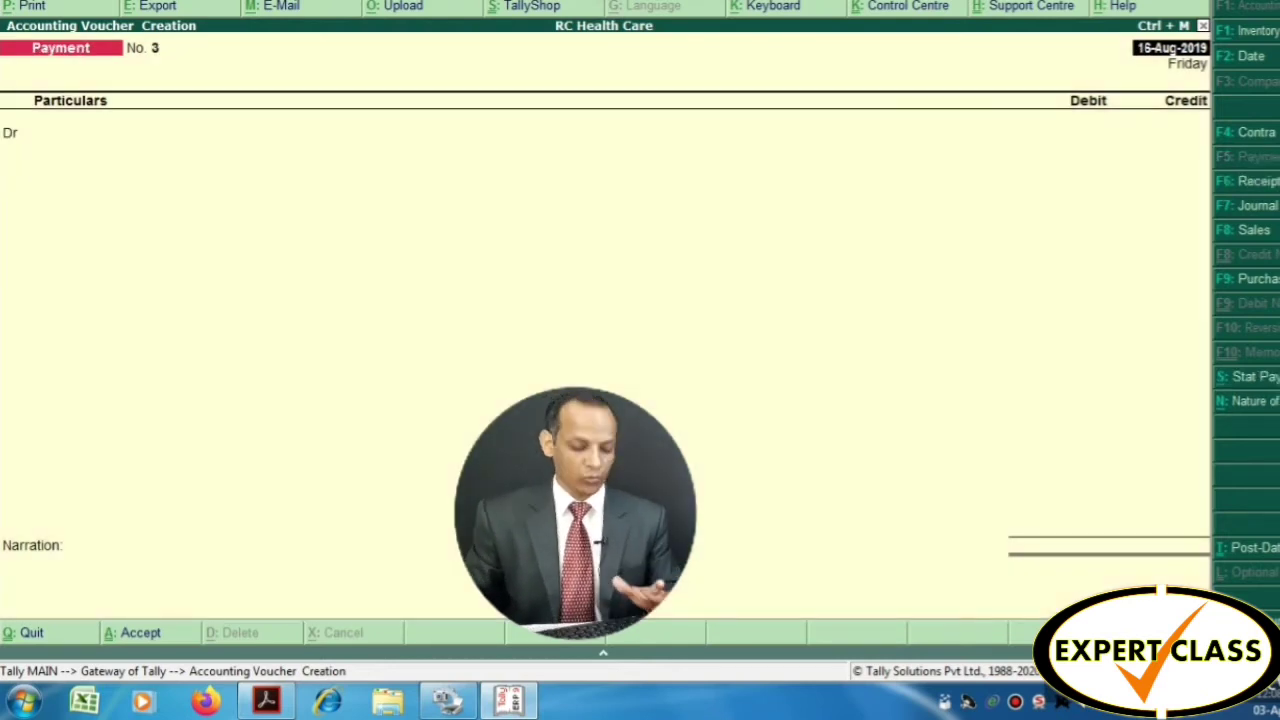
text(Salary)
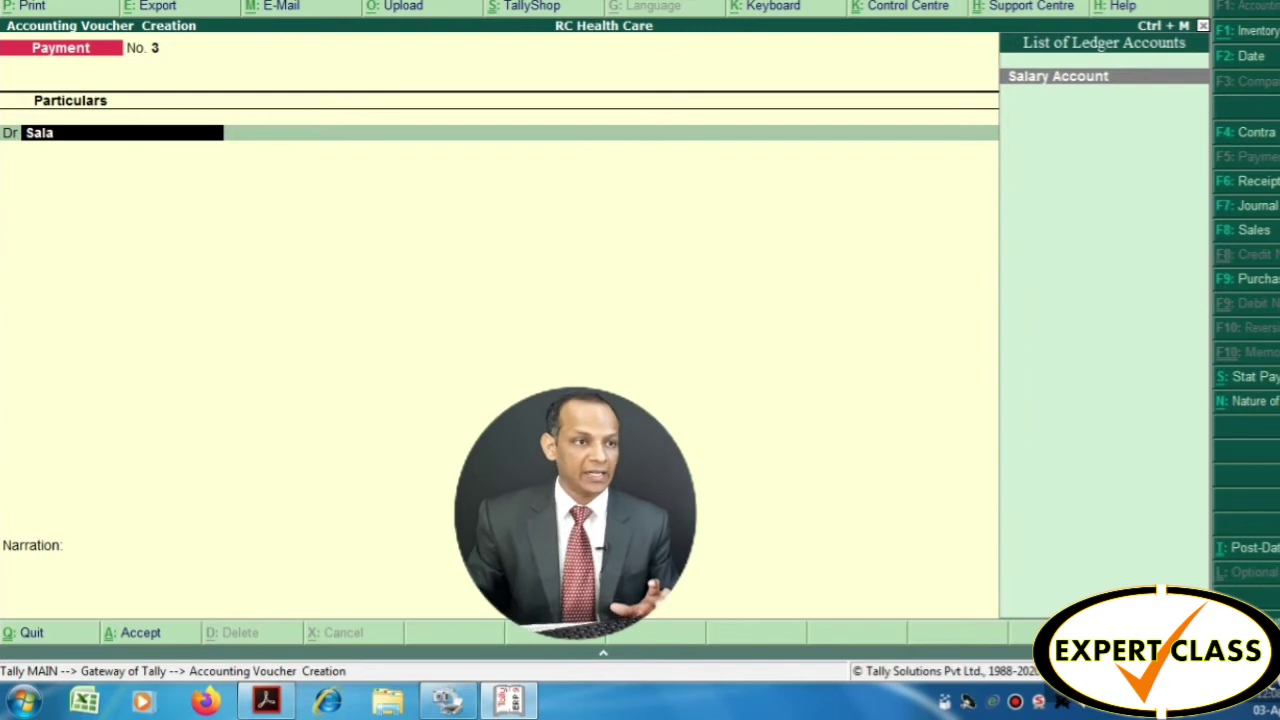
key(Return)
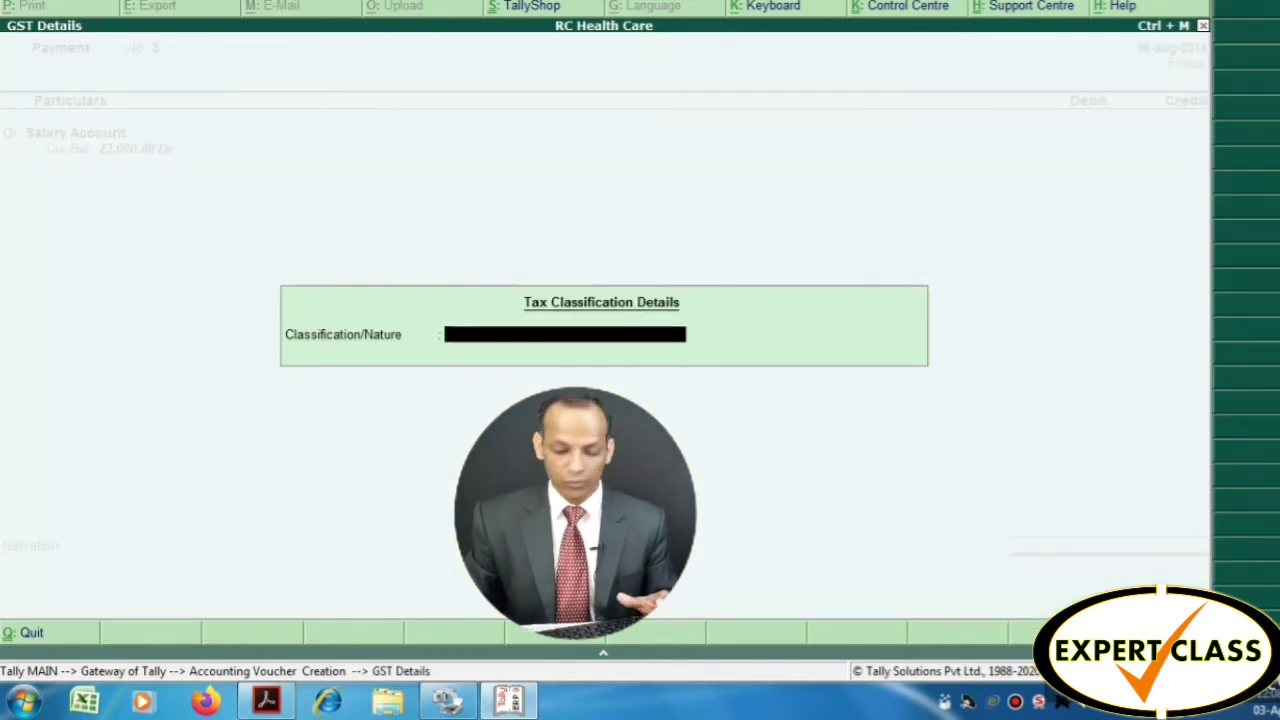
key(Return)
text(3500)
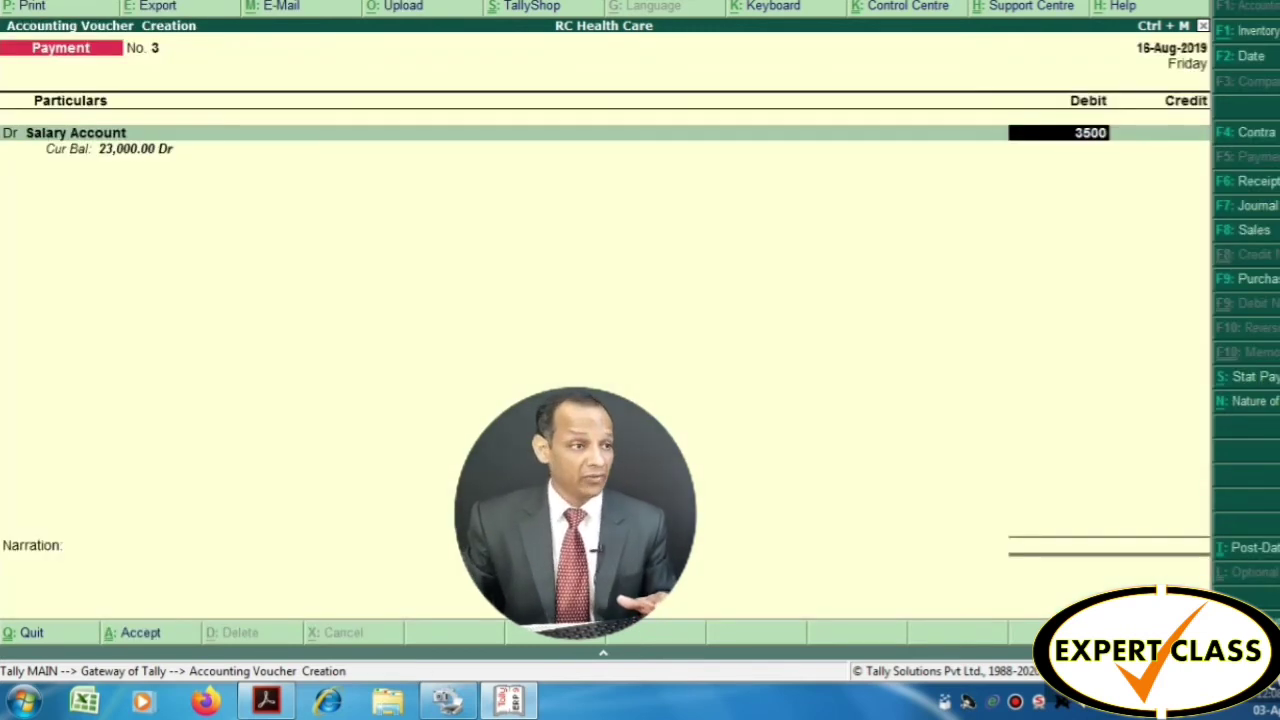
key(Return)
key(Return)
key(Return)
key(Return)
key(Return)
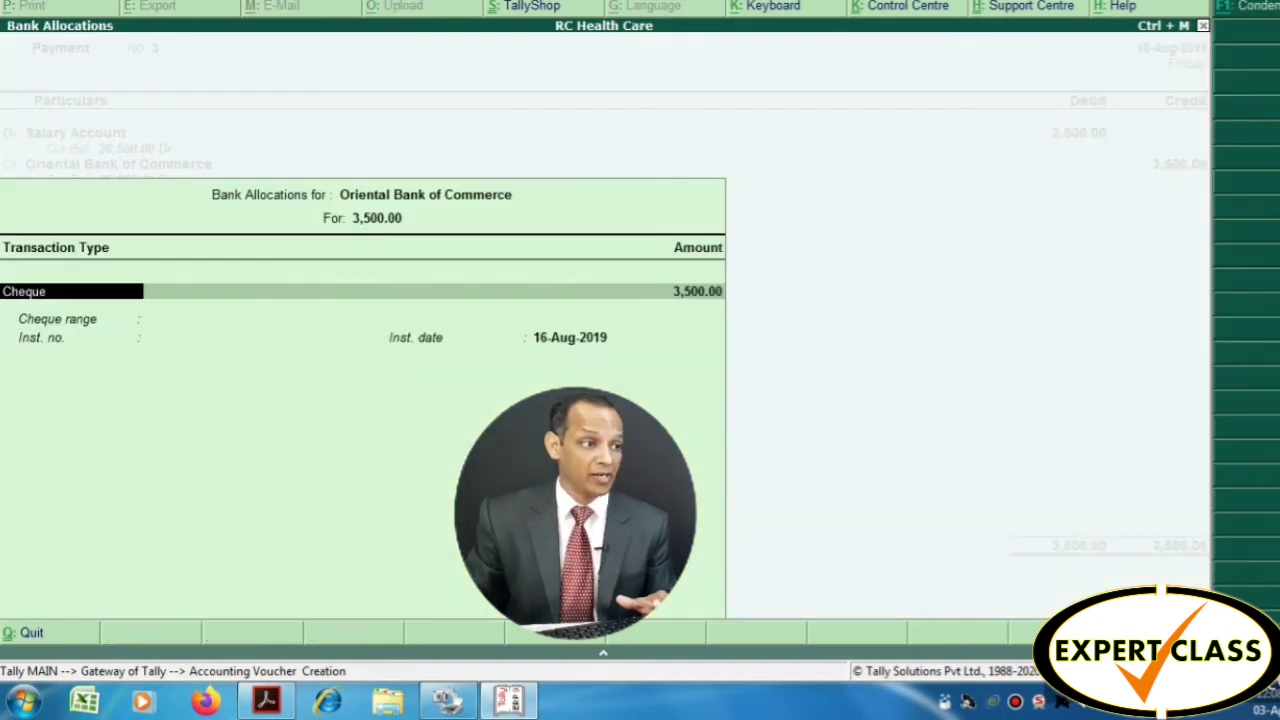
key(Return)
key(Return)
key(Return)
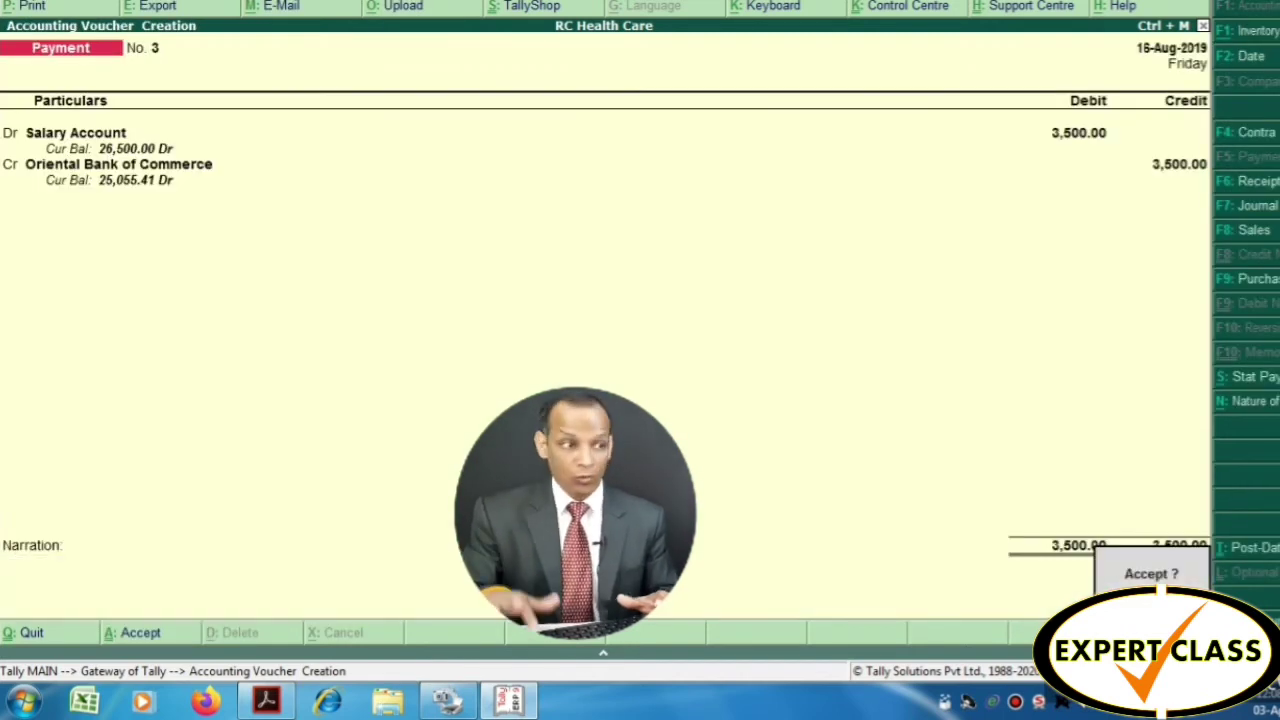
key(Return)
text(salary)
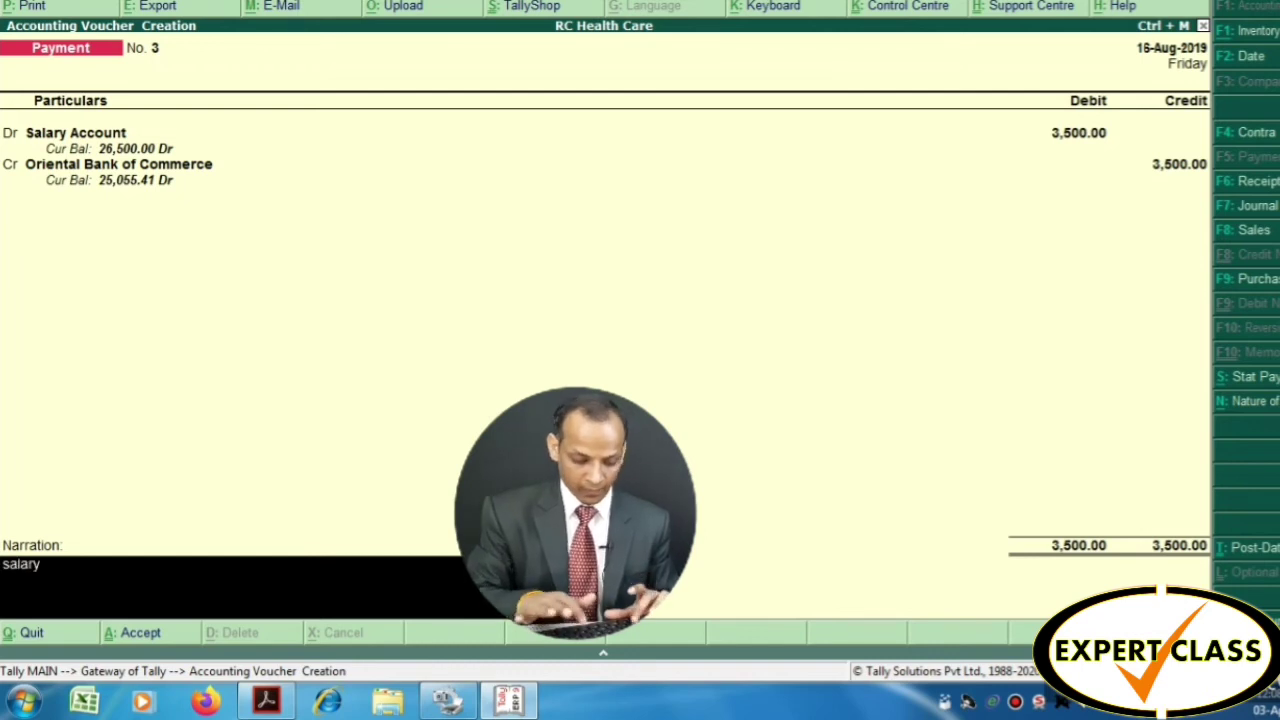
text( paid to)
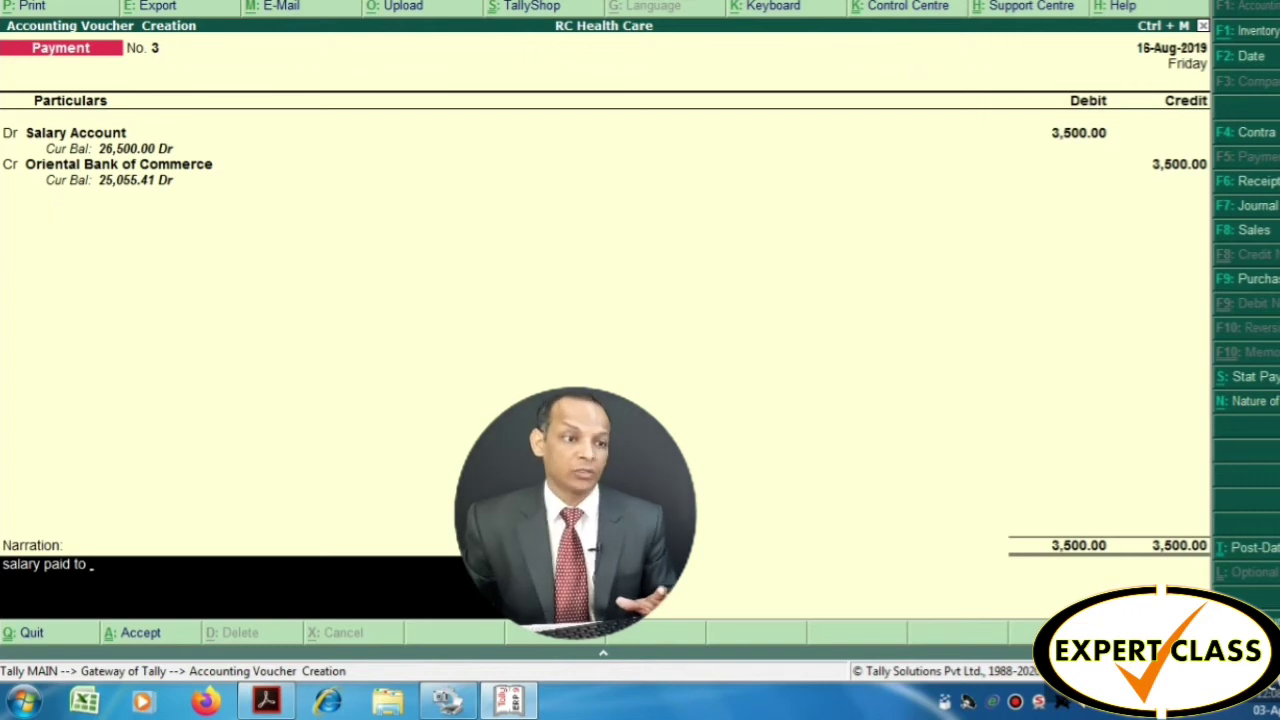
key(Return)
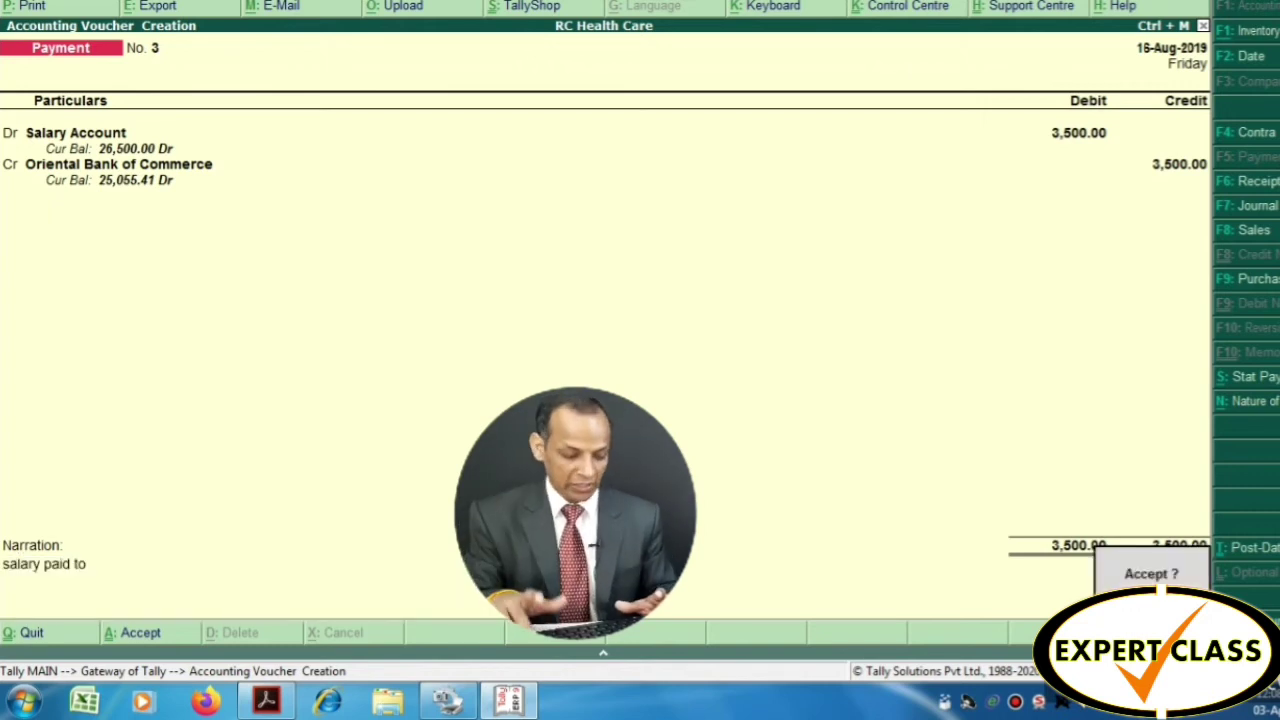
Change the payment date to 19-Aug-2019 and save the voucher
key(Escape)
key(F2)
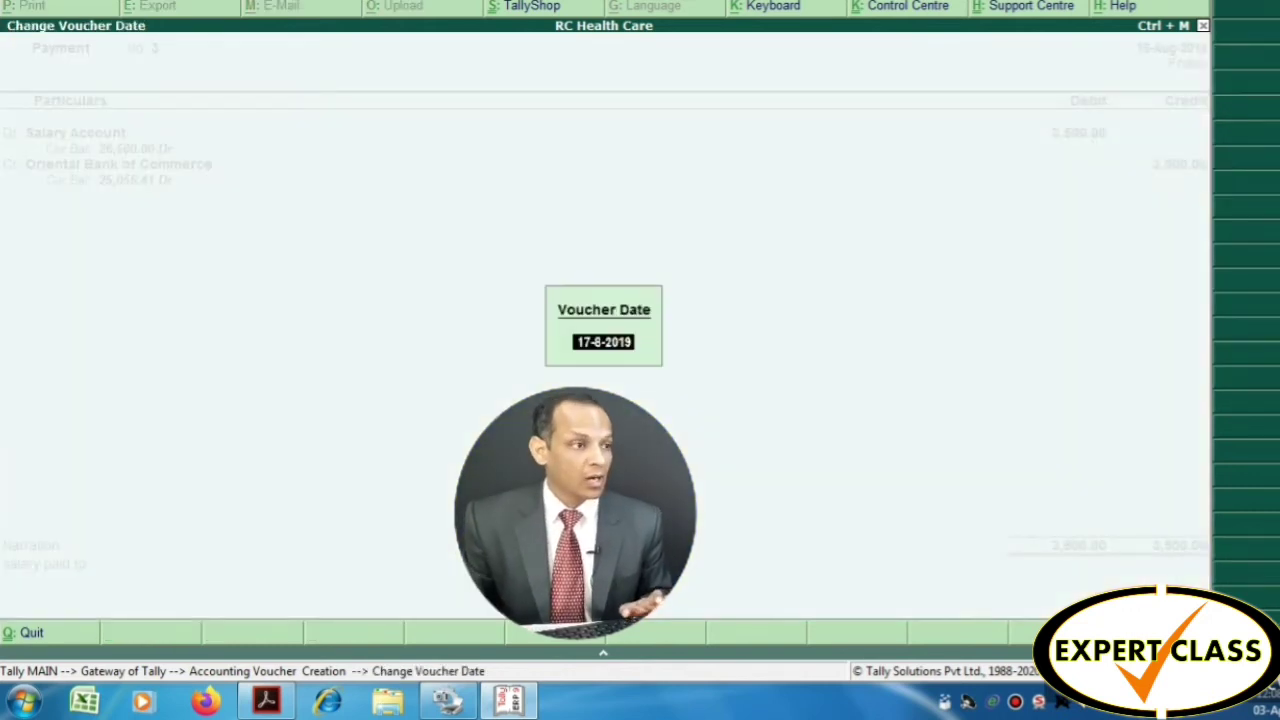
key(alt+Tab)
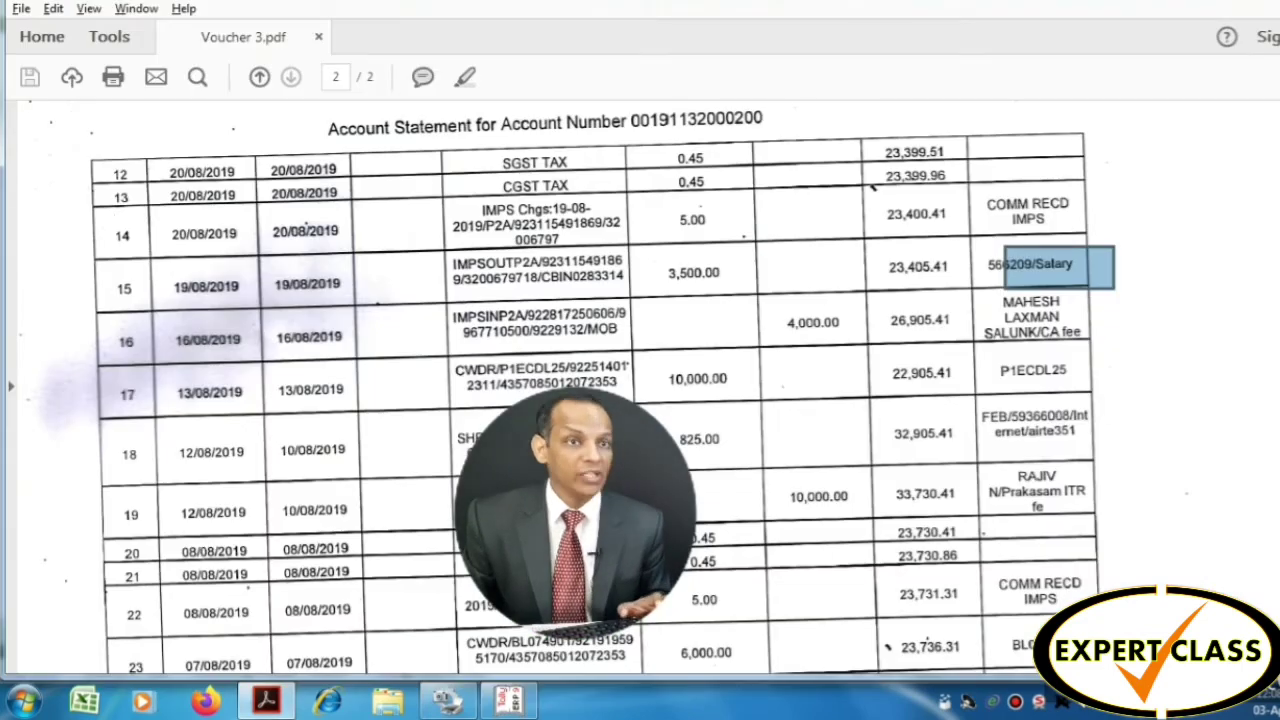
key(alt+Tab)
text(19)
key(Return)
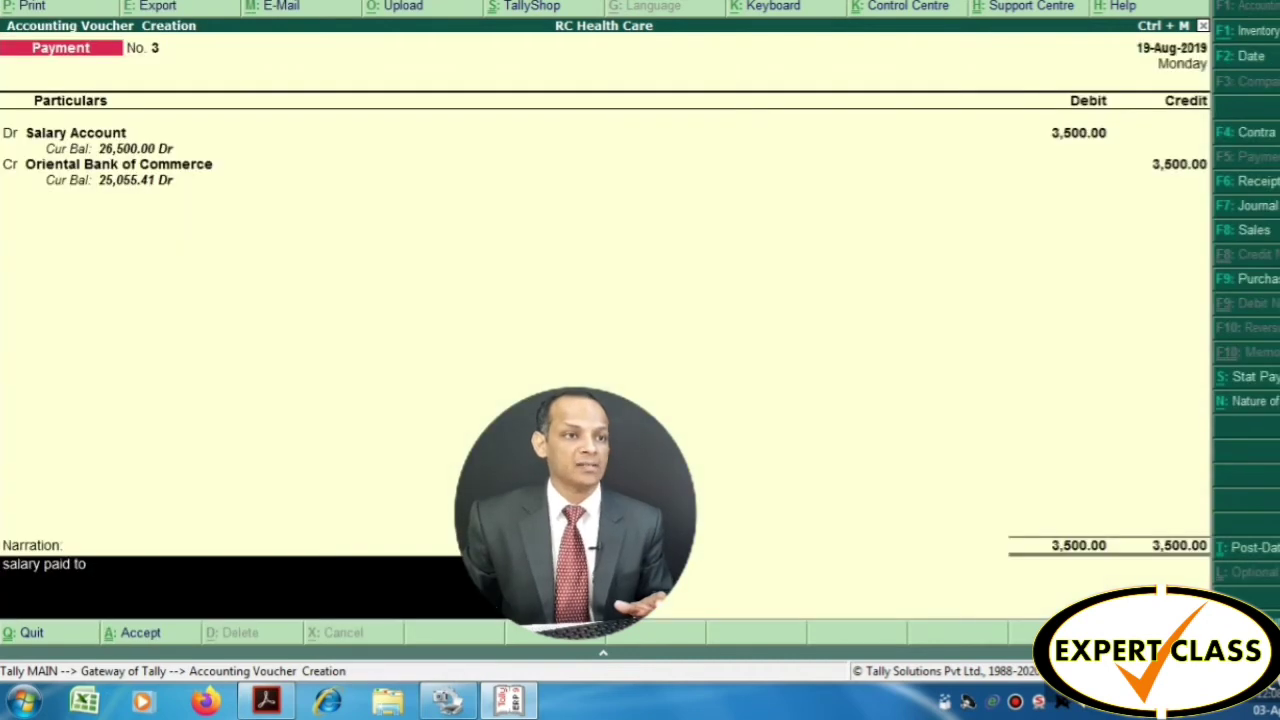
key(Return)
key(Return)
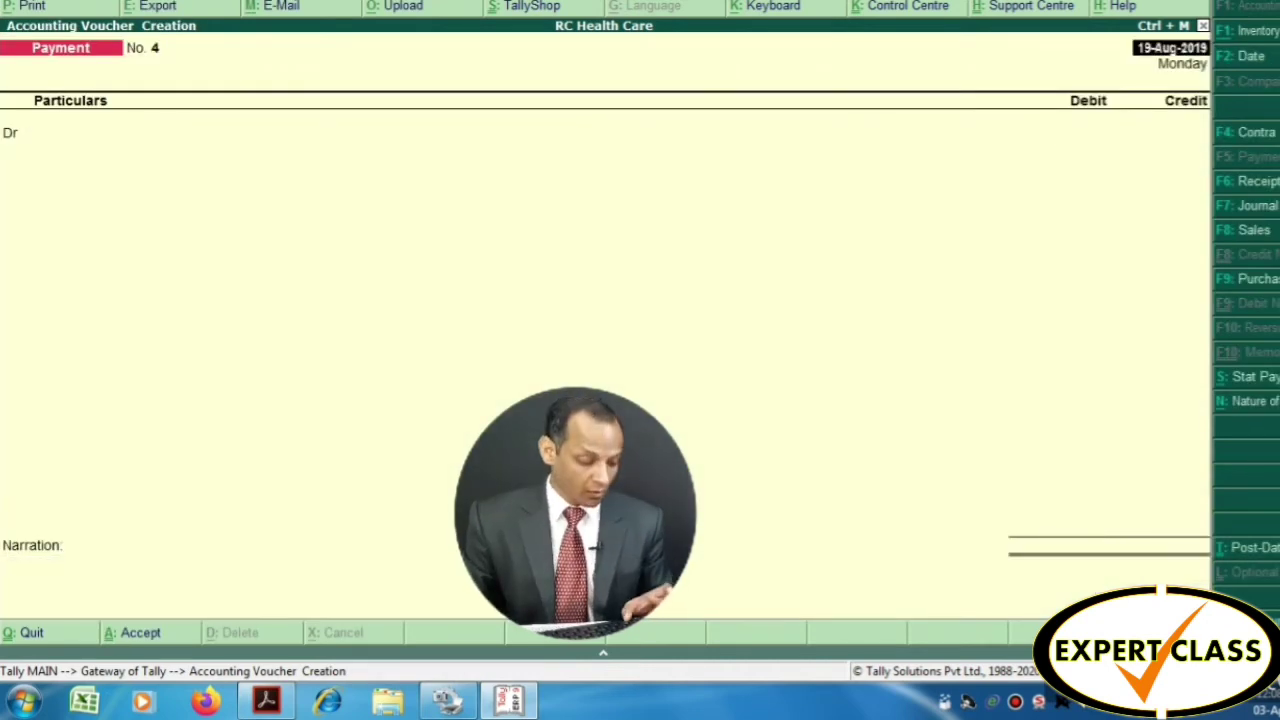
Set the payment voucher date to 20-Aug-2019 after checking the statement
key(alt+Tab)
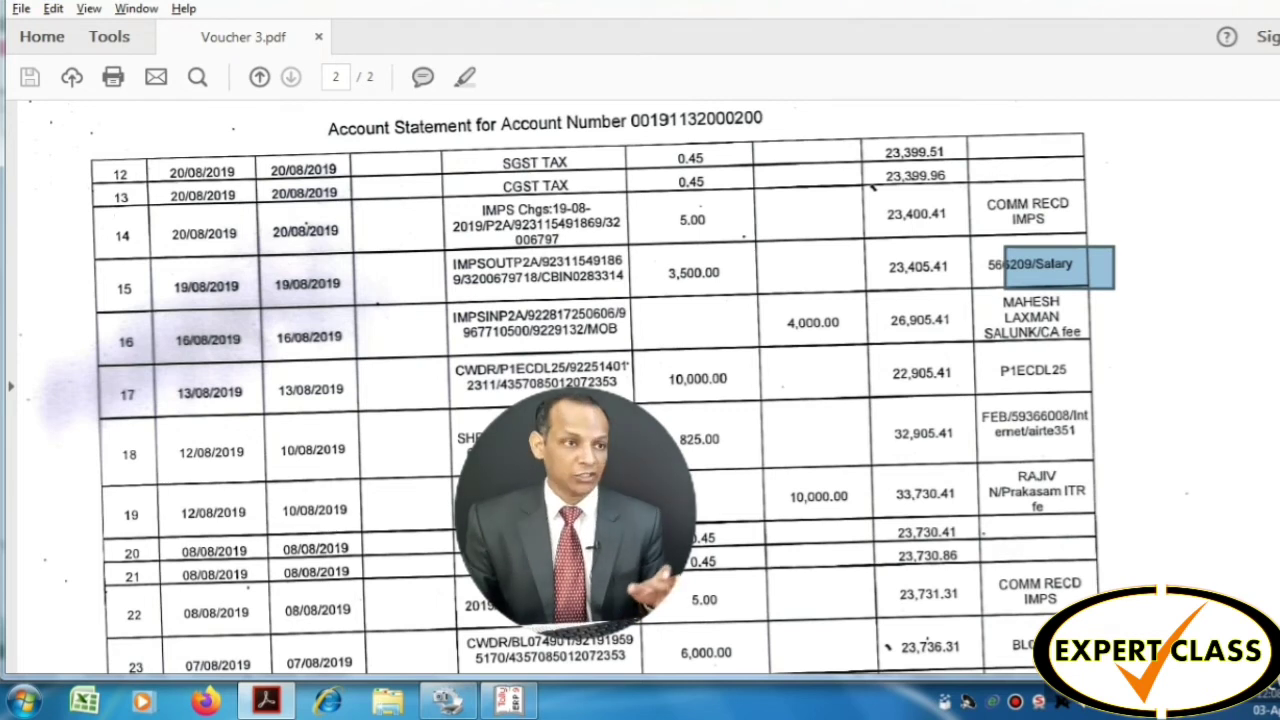
key(alt+Tab)
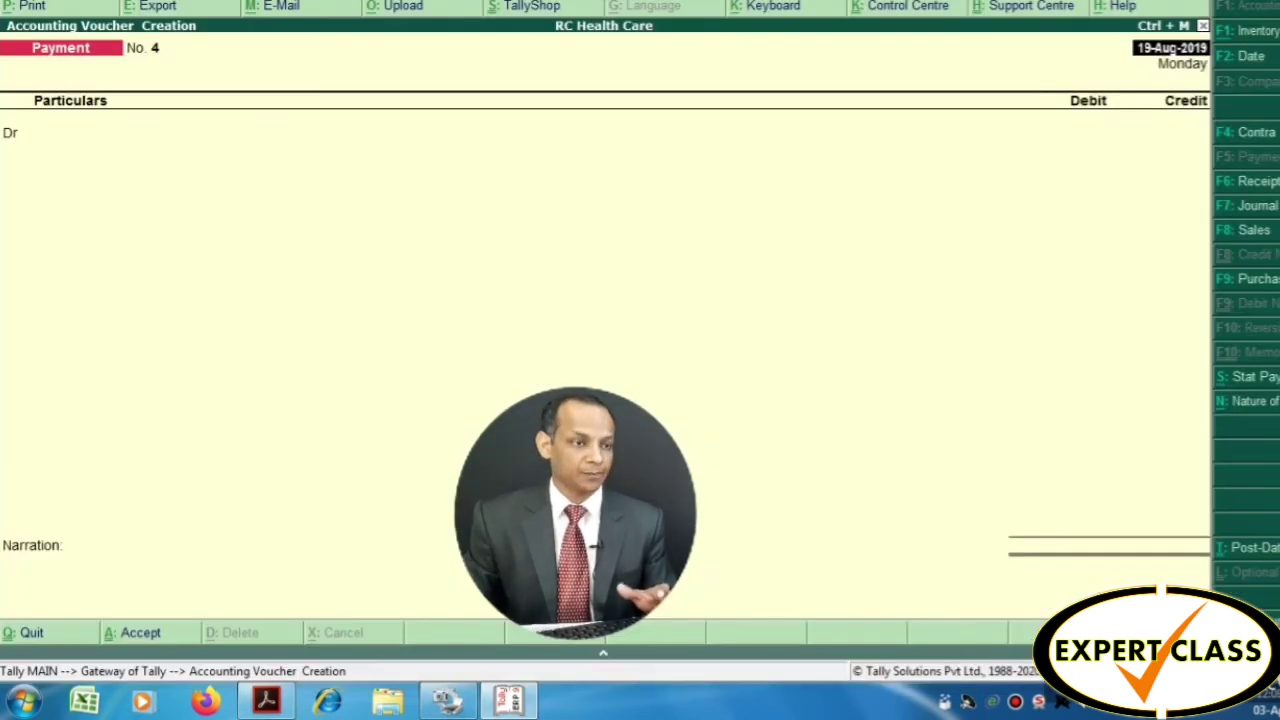
key(alt+Tab)
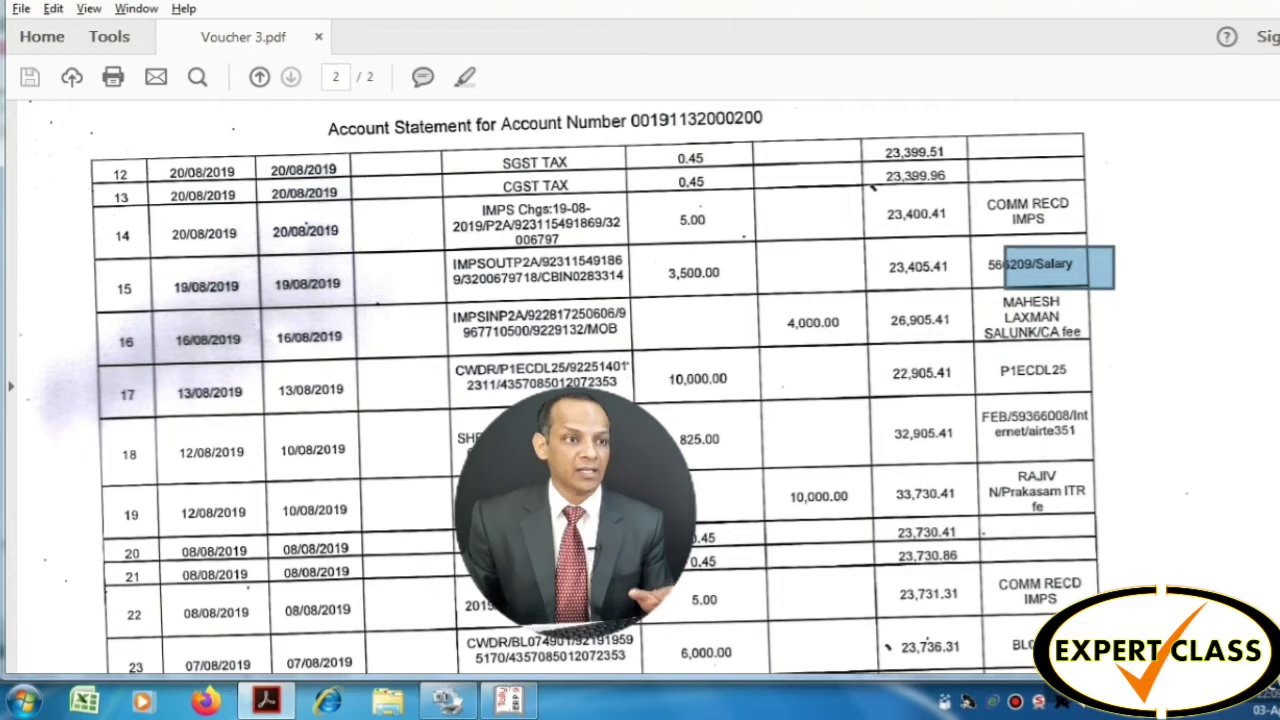
key(alt+Tab)
text(2)
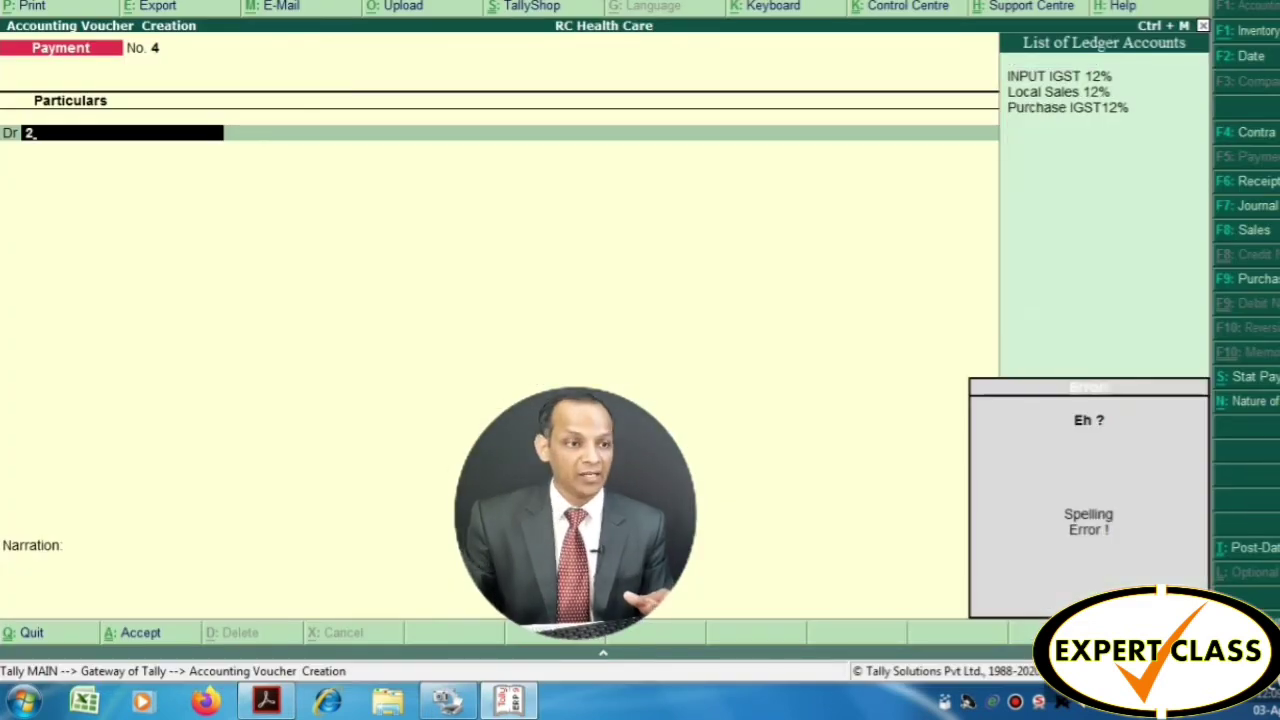
key(BackSpace)
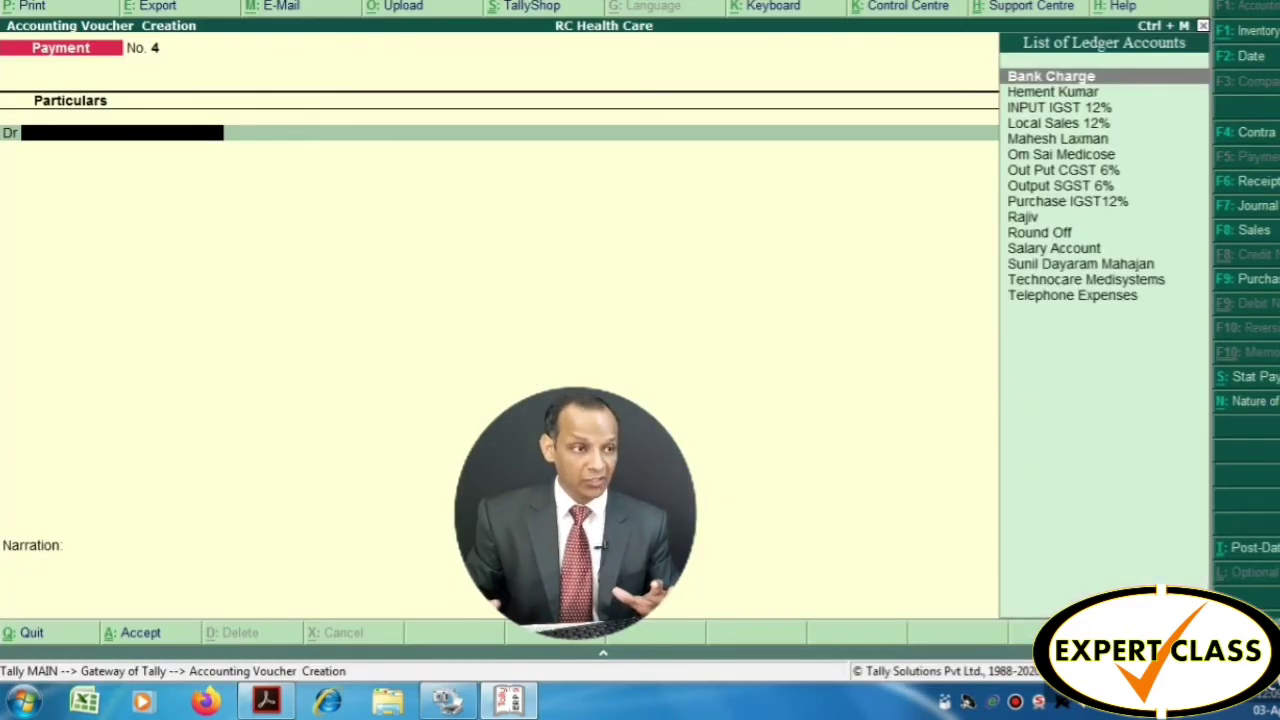
key(F2)
key(Return)
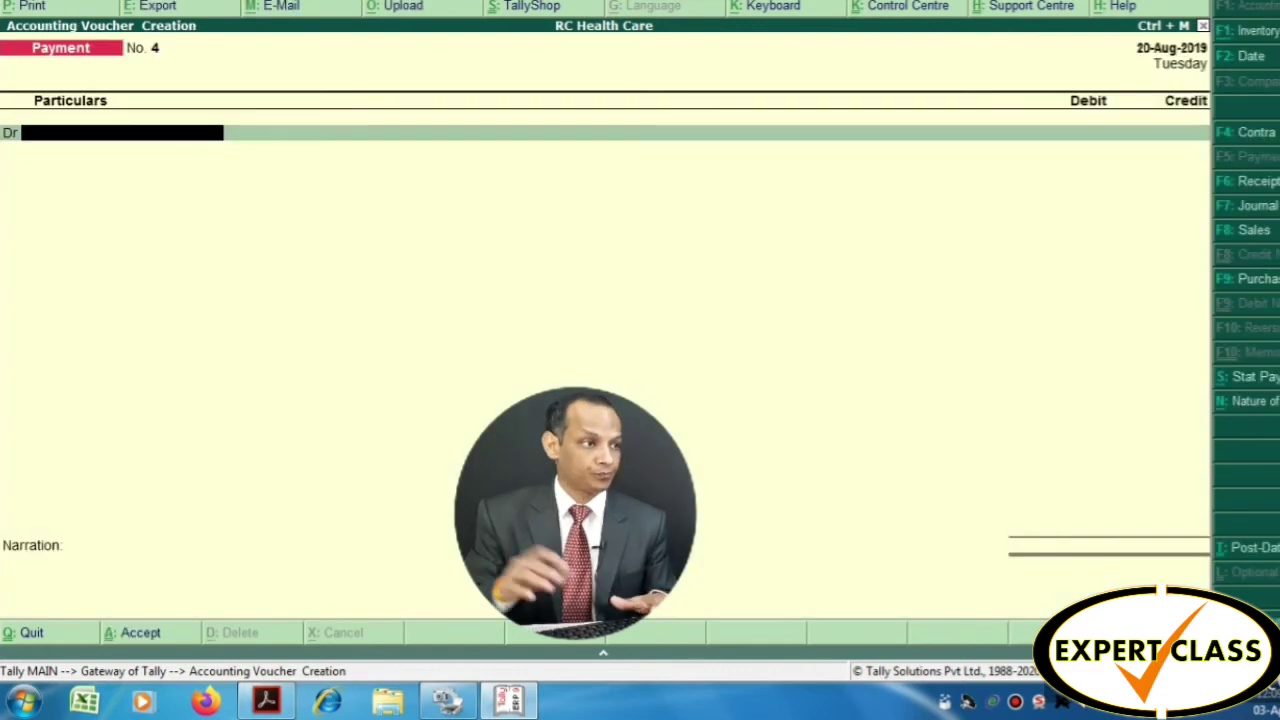
Debit Bank Charge 5.90, credit Oriental Bank of Commerce, narrate 'Bank Charge' and save
text(Bank)
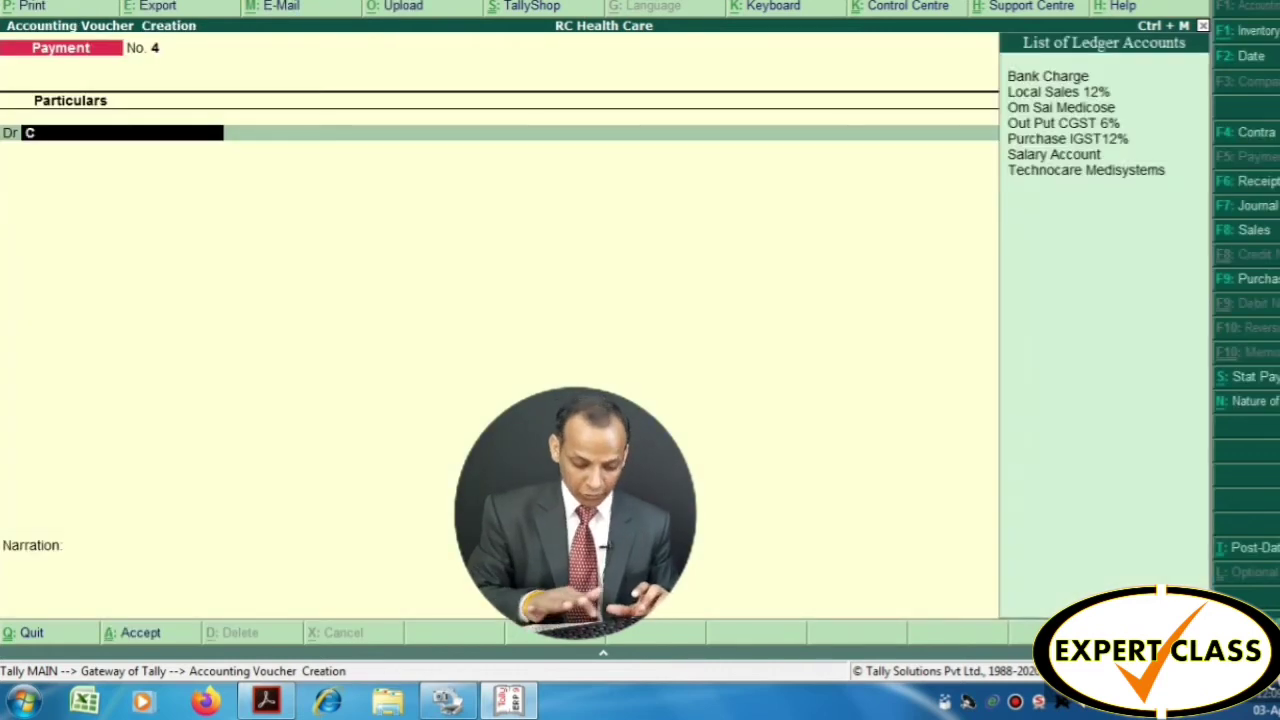
key(Return)
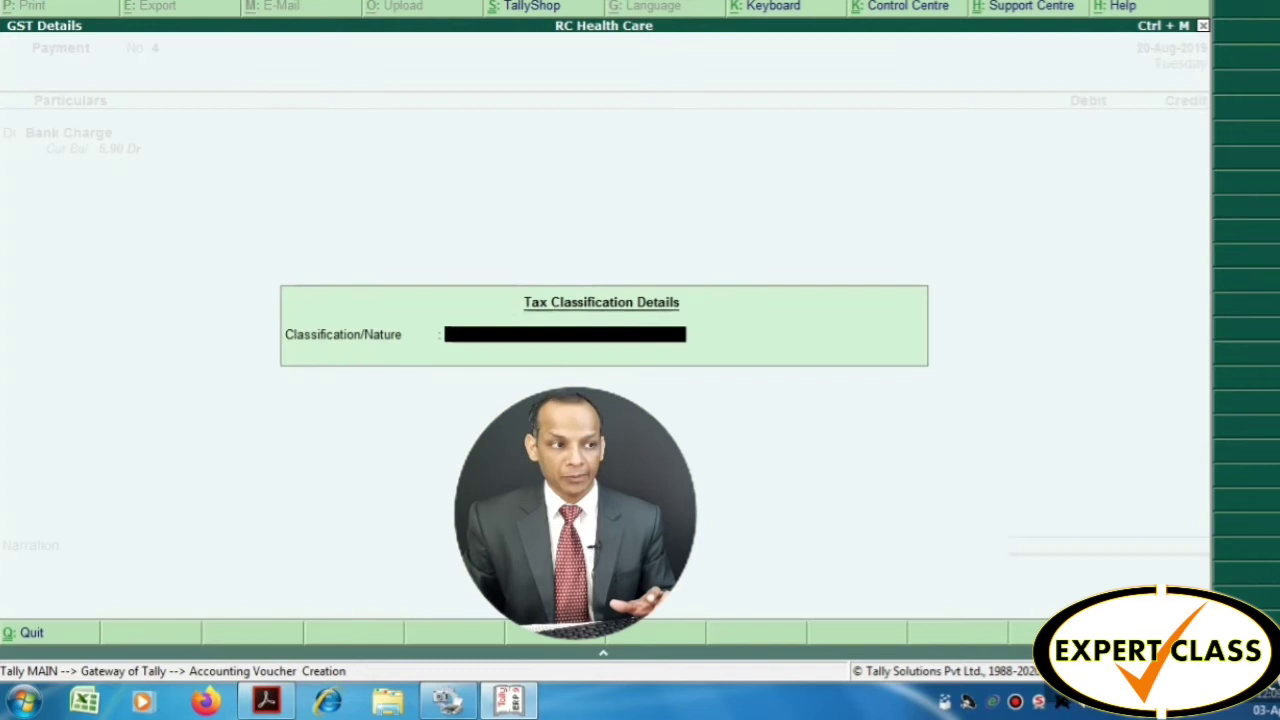
key(Return)
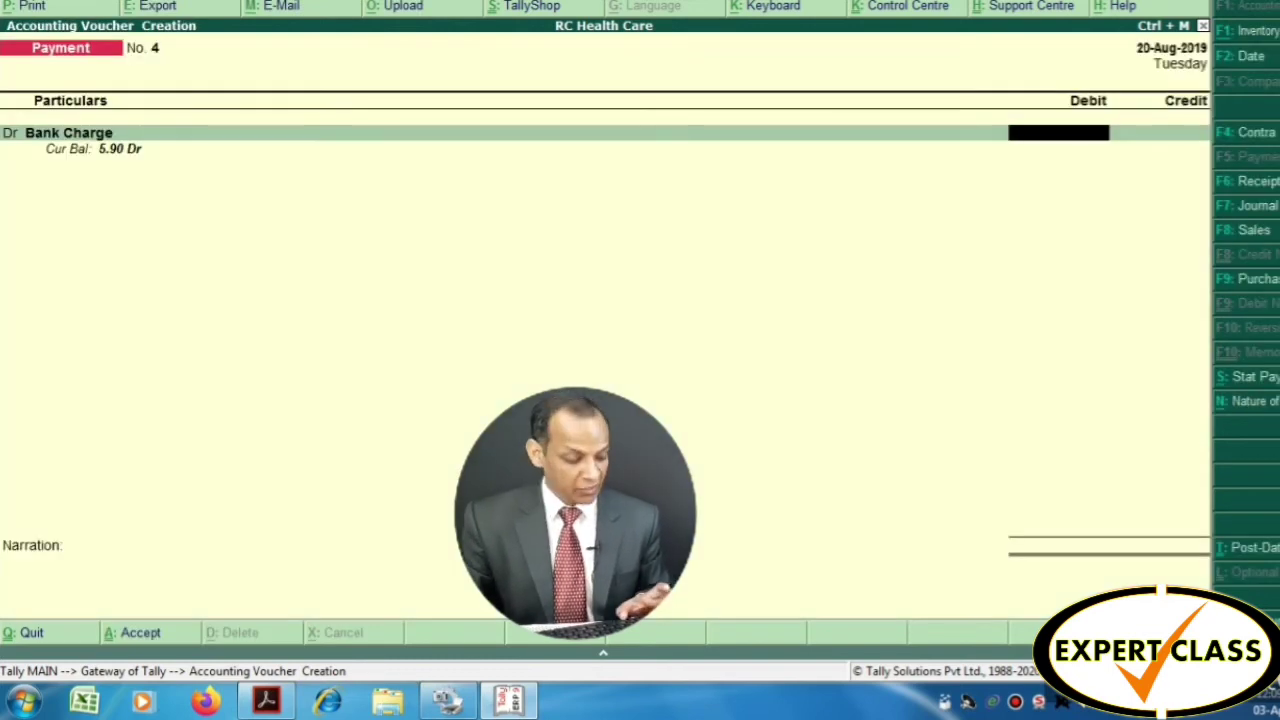
key(alt+Tab)
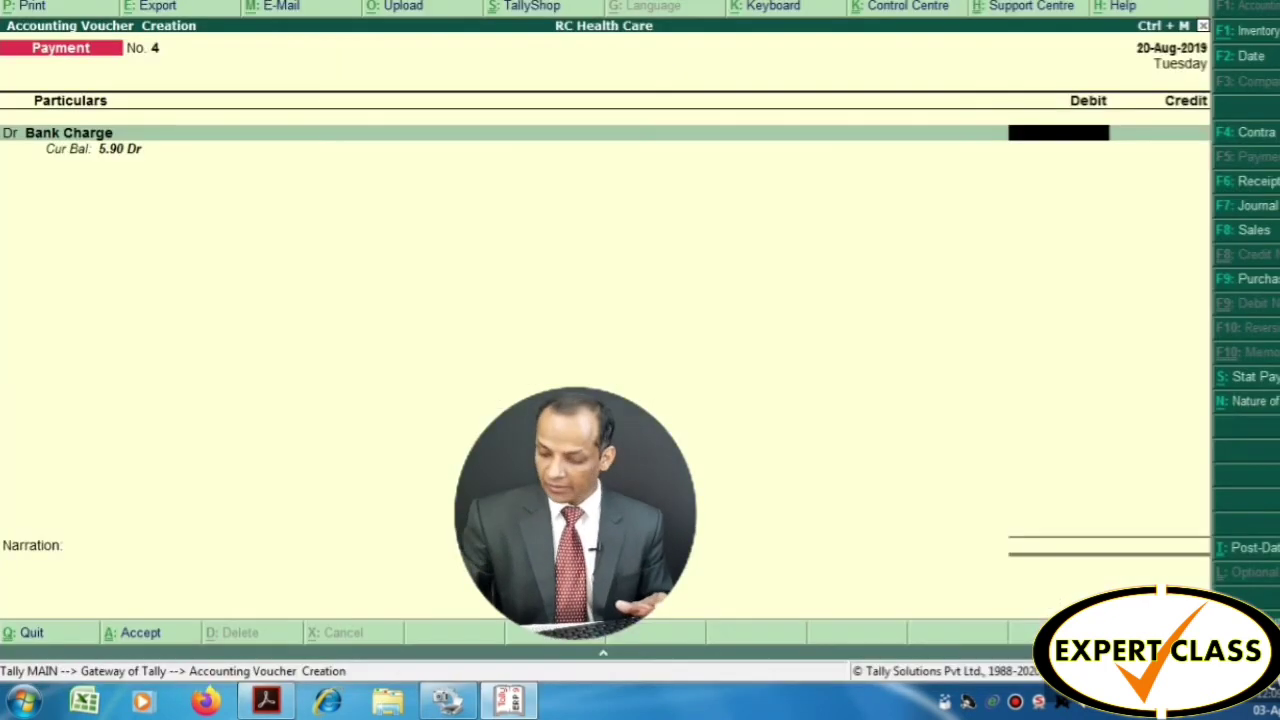
text(5.90)
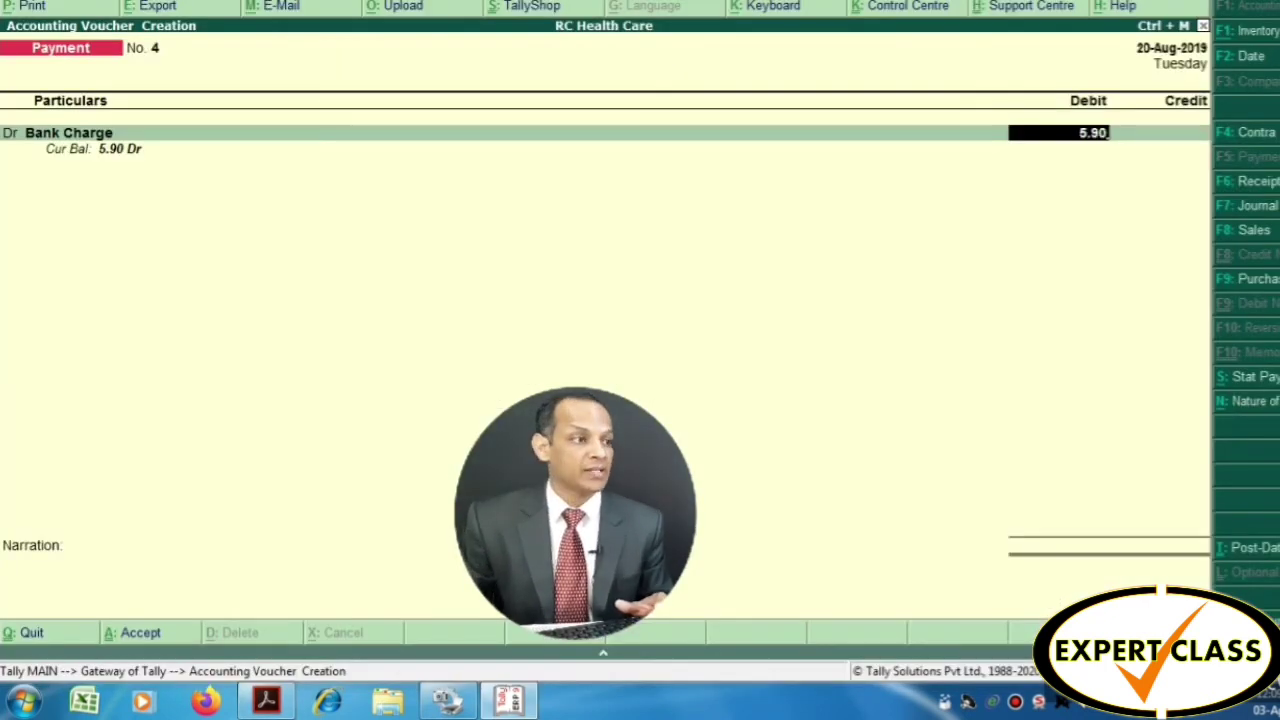
key(Return)
key(Return)
key(Return)
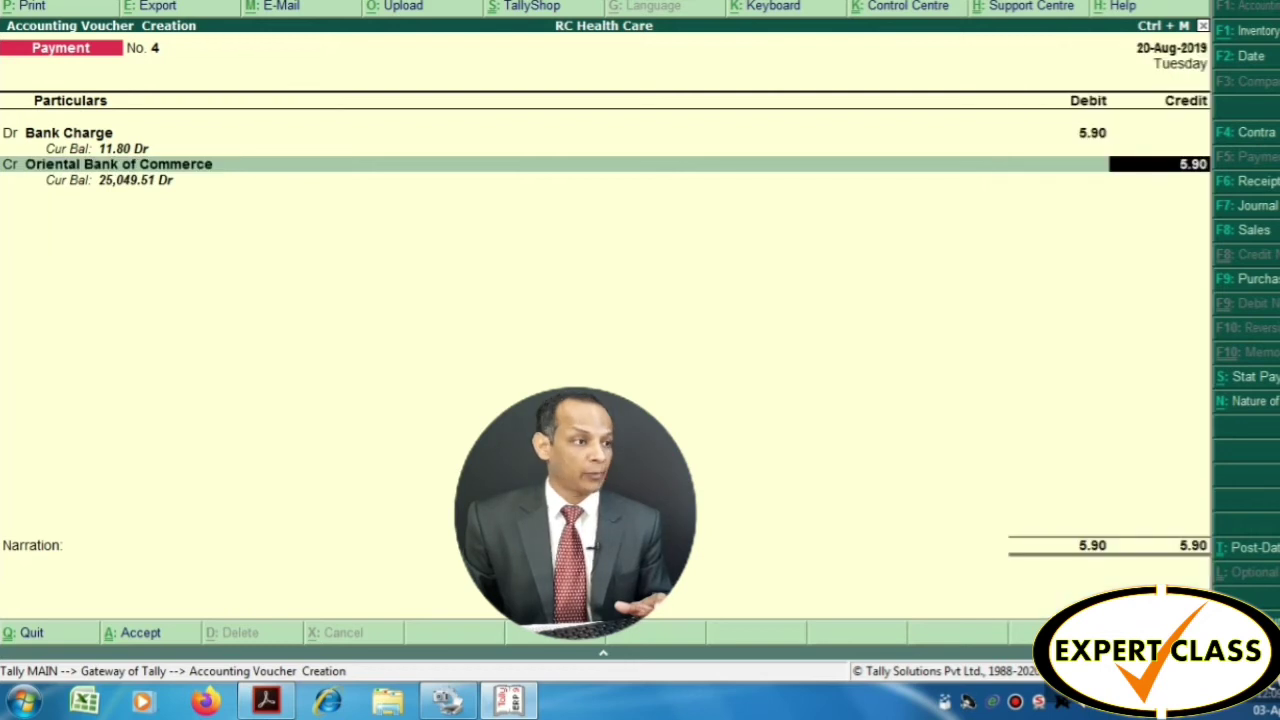
key(Return)
key(Return)
key(Return)
key(Return)
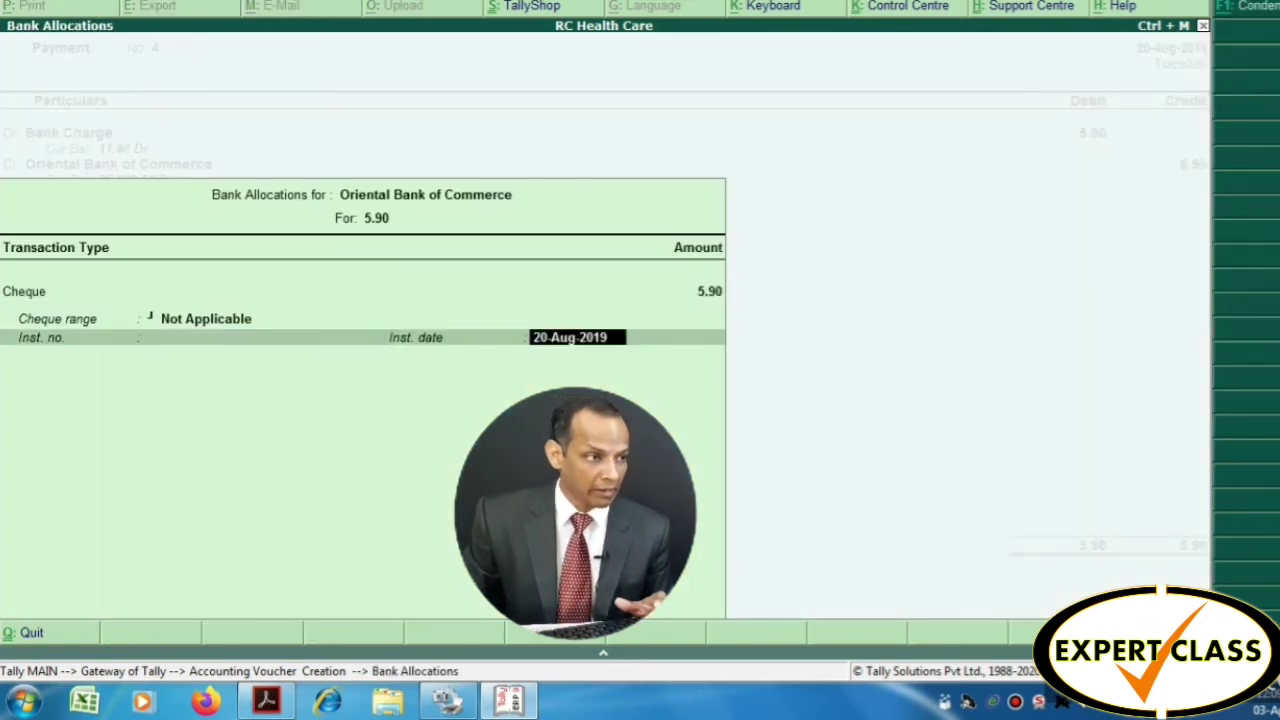
key(Return)
text(Ba)
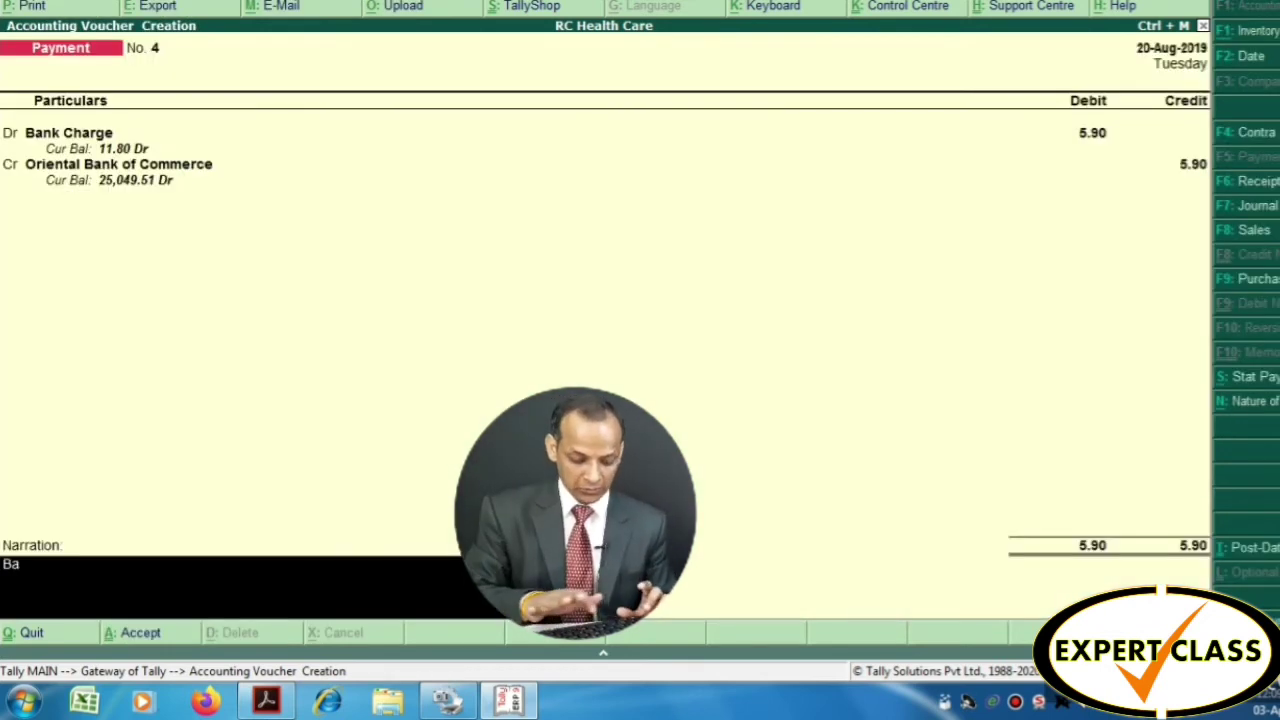
text(nk Charge)
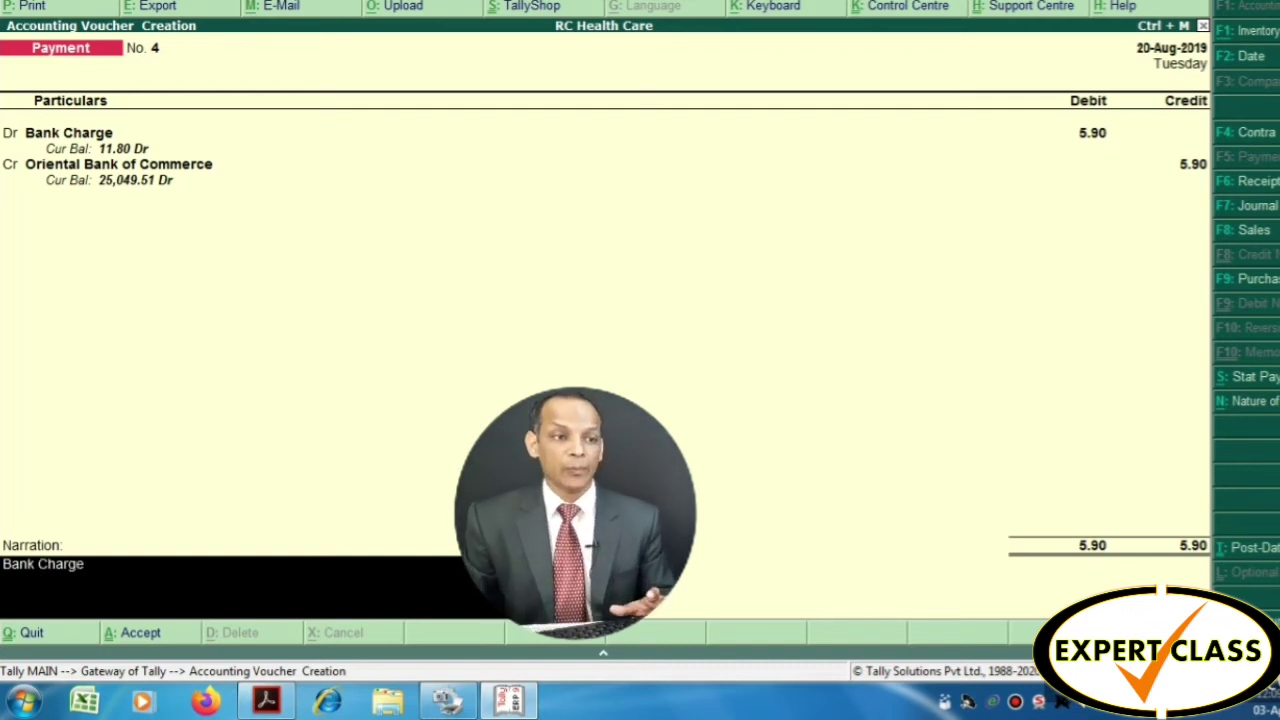
key(Return)
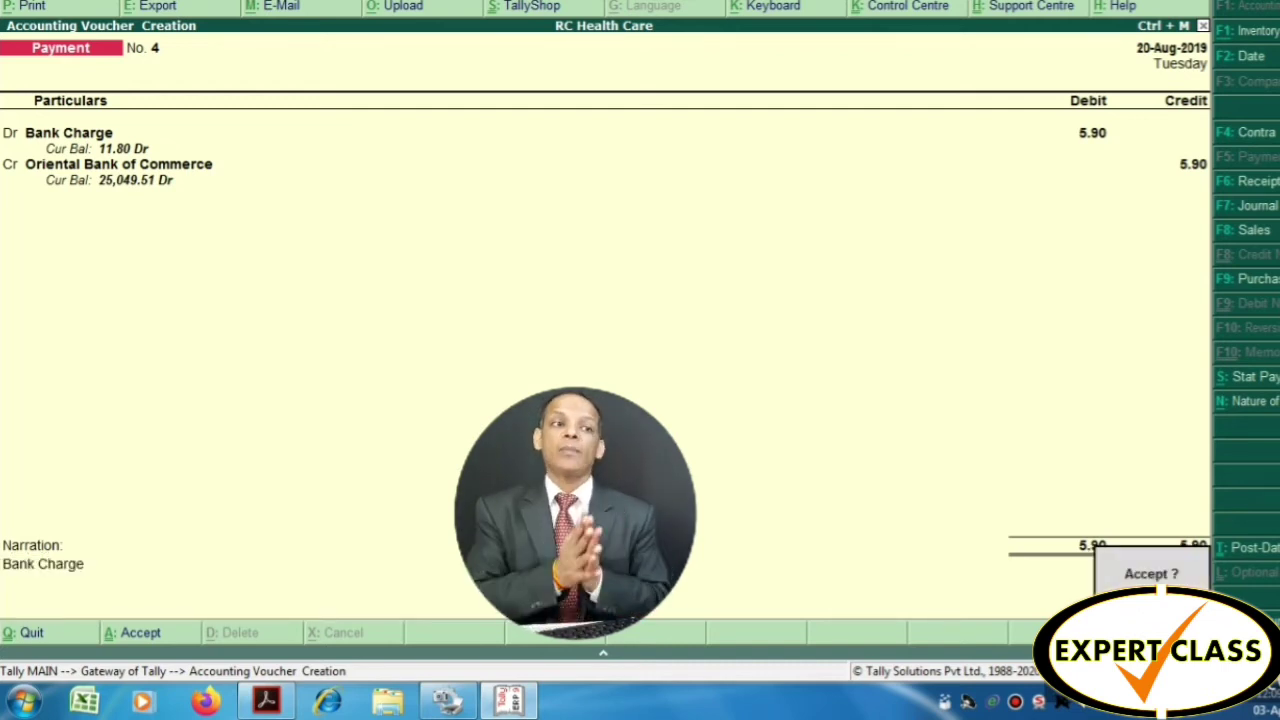
key(Return)
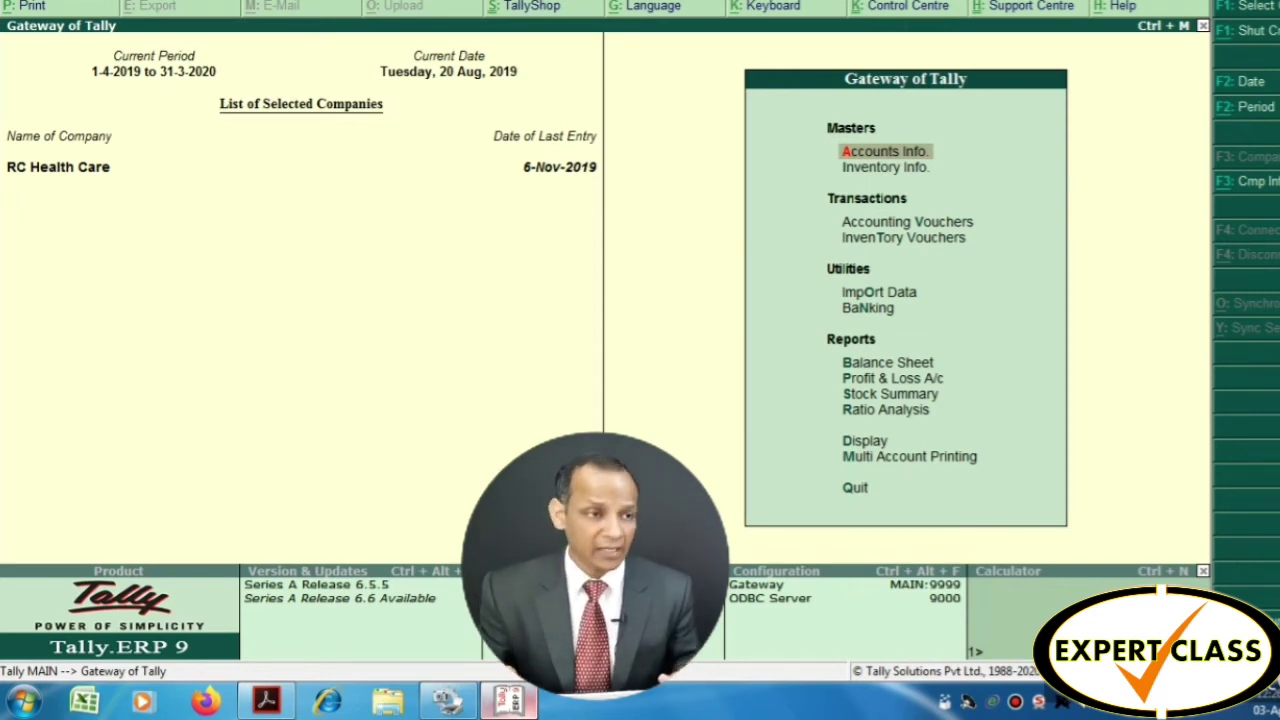
Open Display > Account Books > Cash/Bank Summary and select the Bank Accounts line
key(Down)
key(Down)
key(Down)
key(Down)
key(Down)
key(Down)
key(Down)
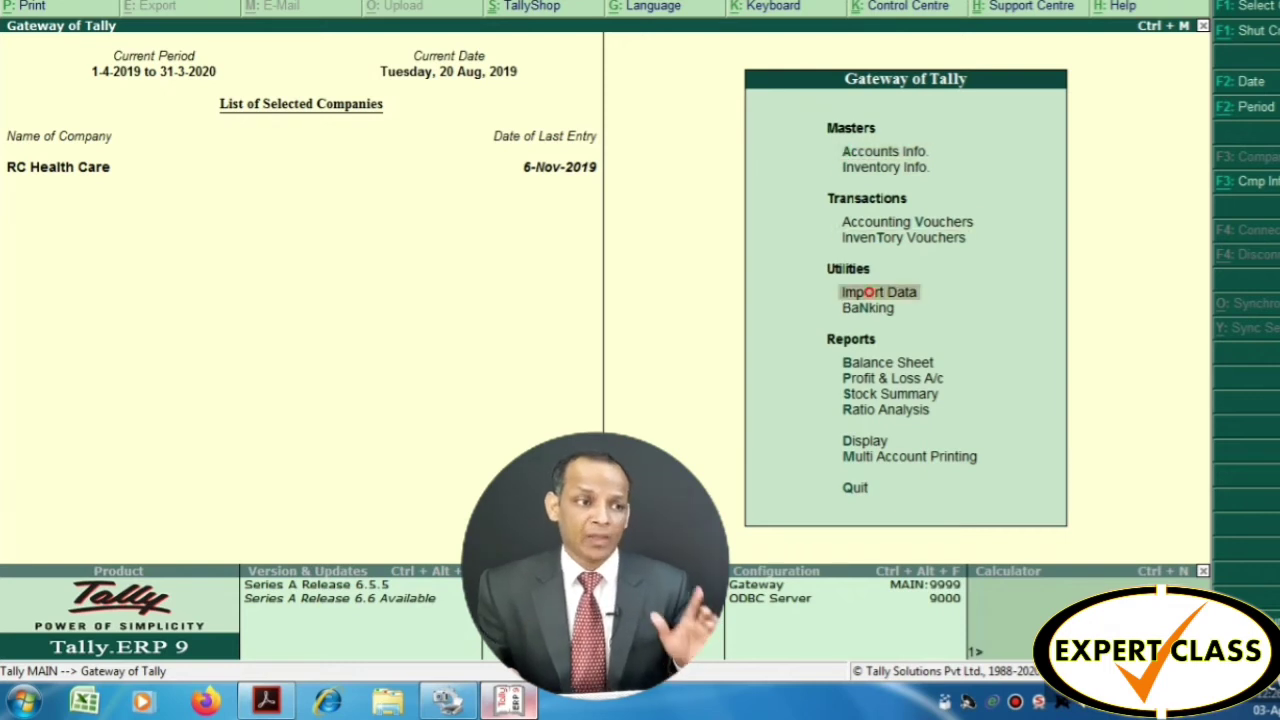
key(Down)
key(Down)
key(Down)
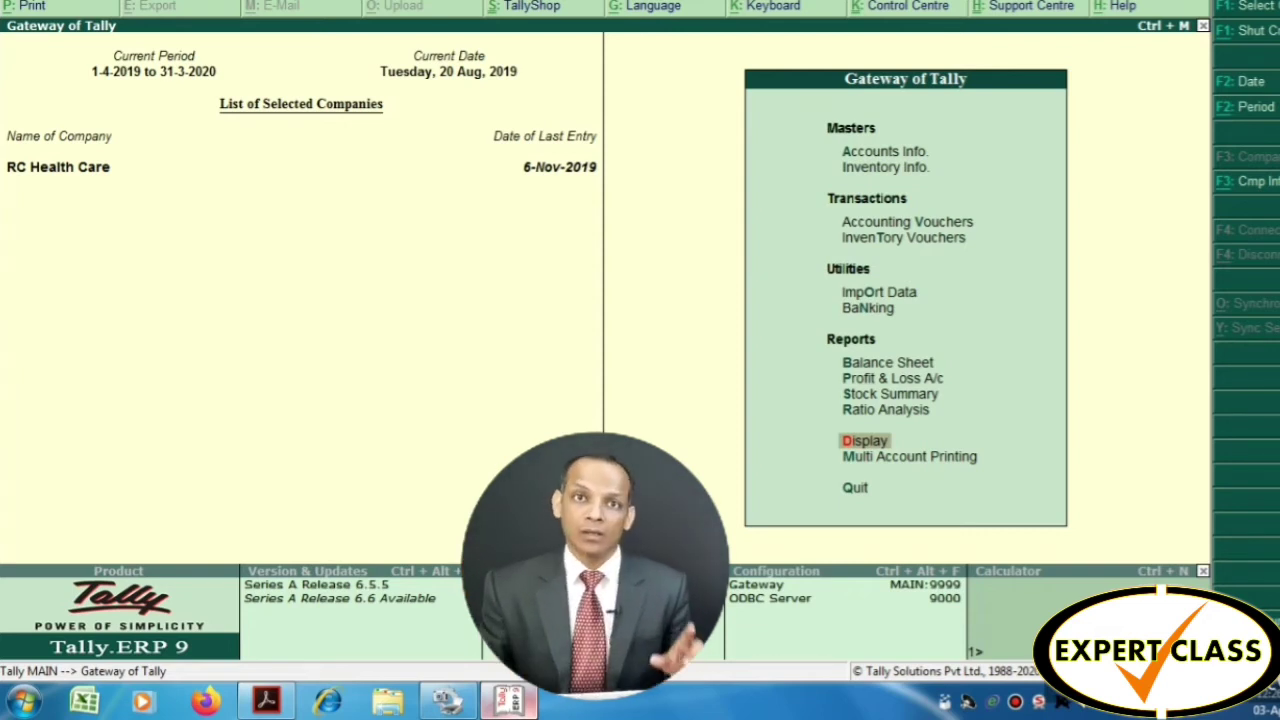
key(Return)
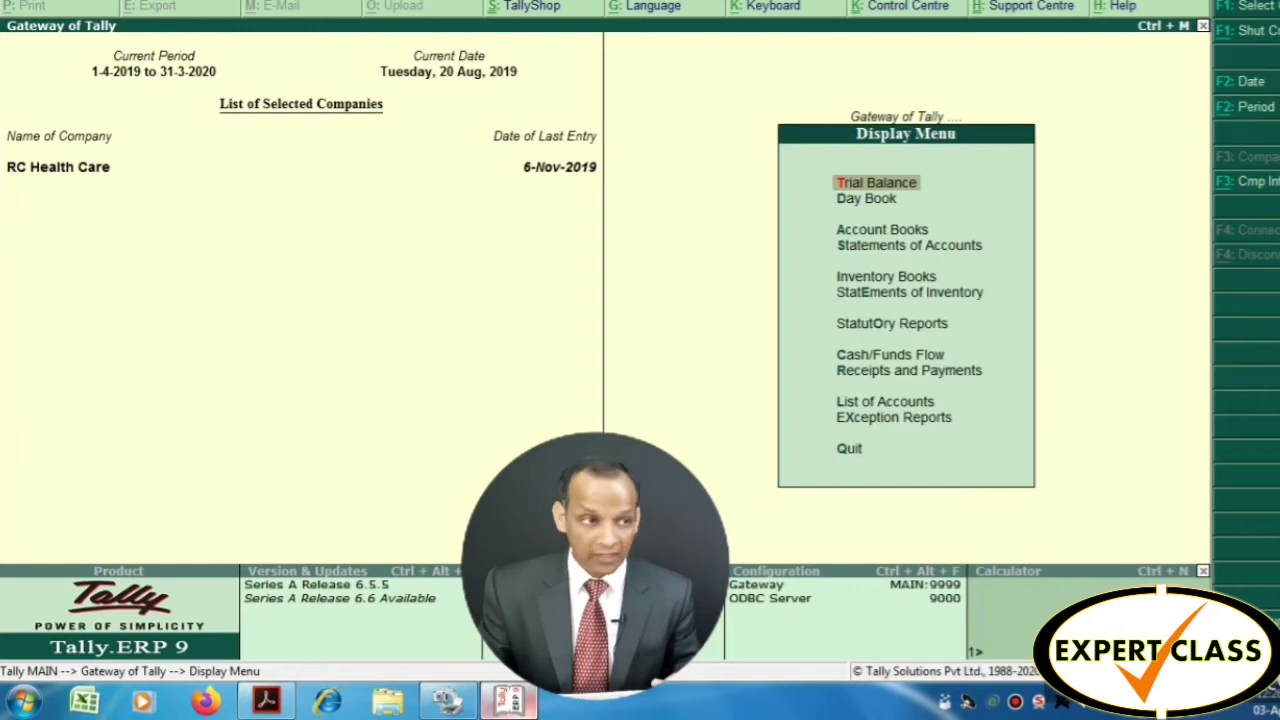
key(Down)
key(Down)
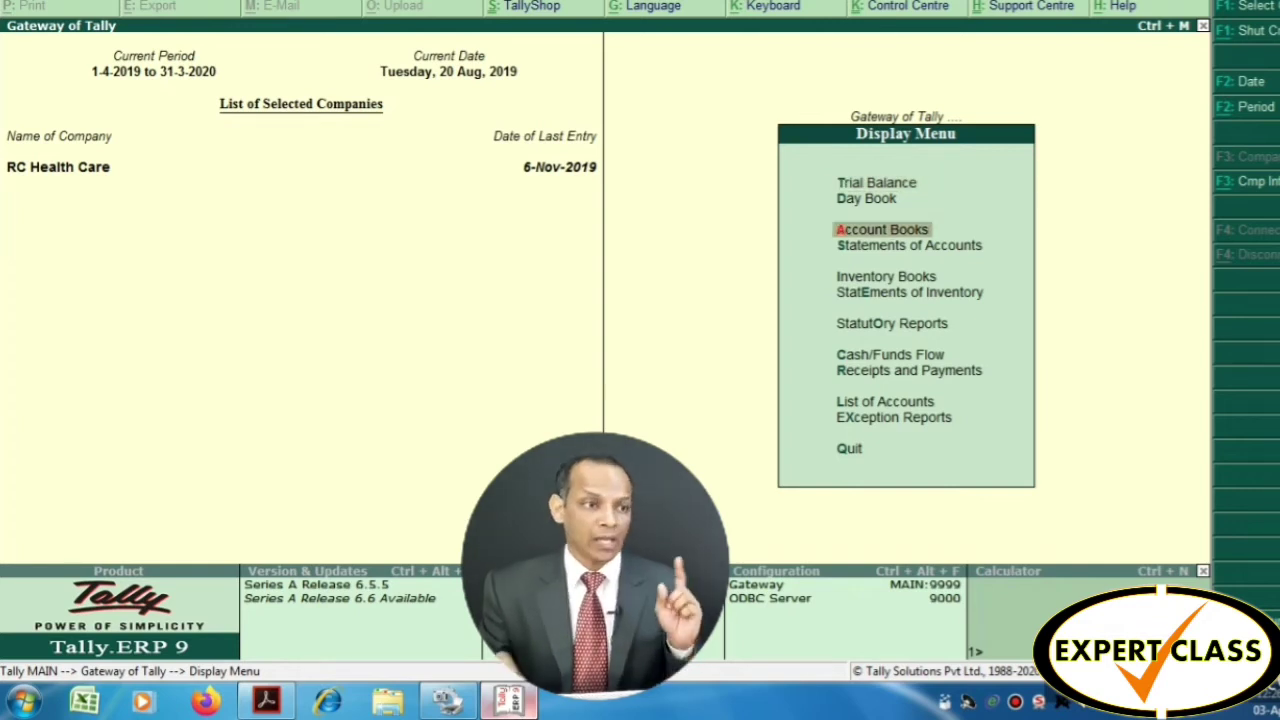
key(Return)
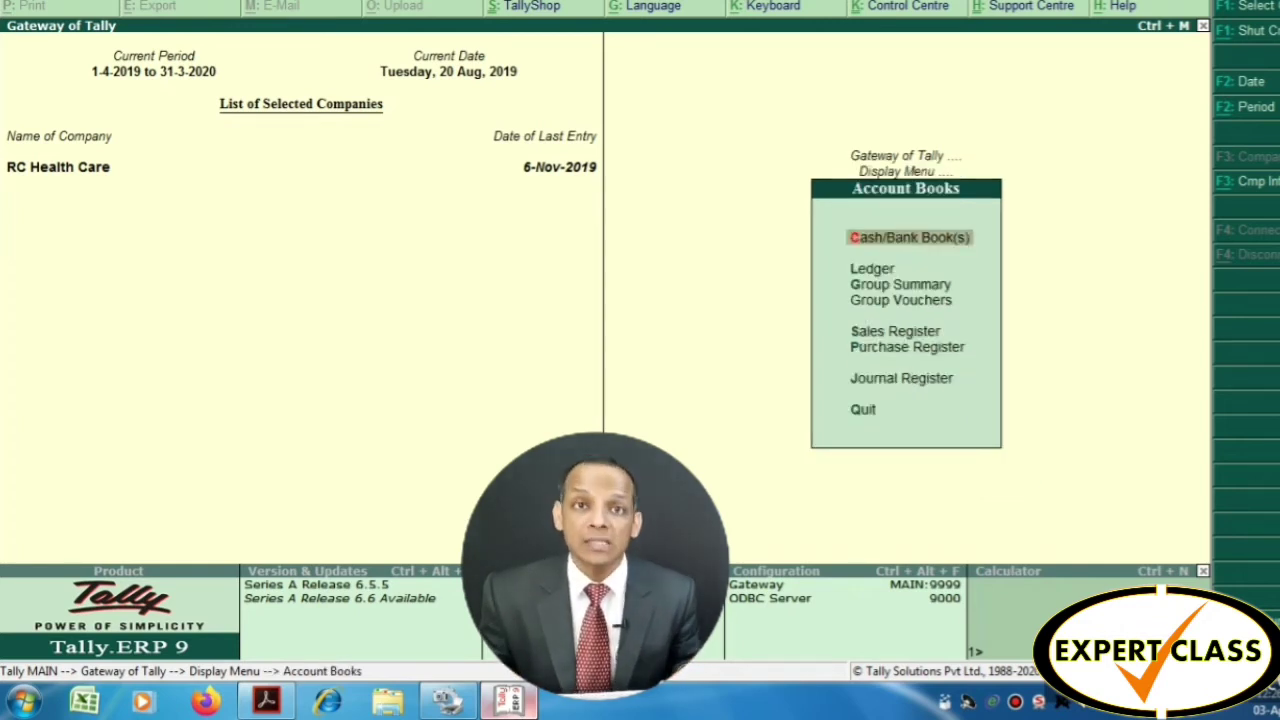
key(Return)
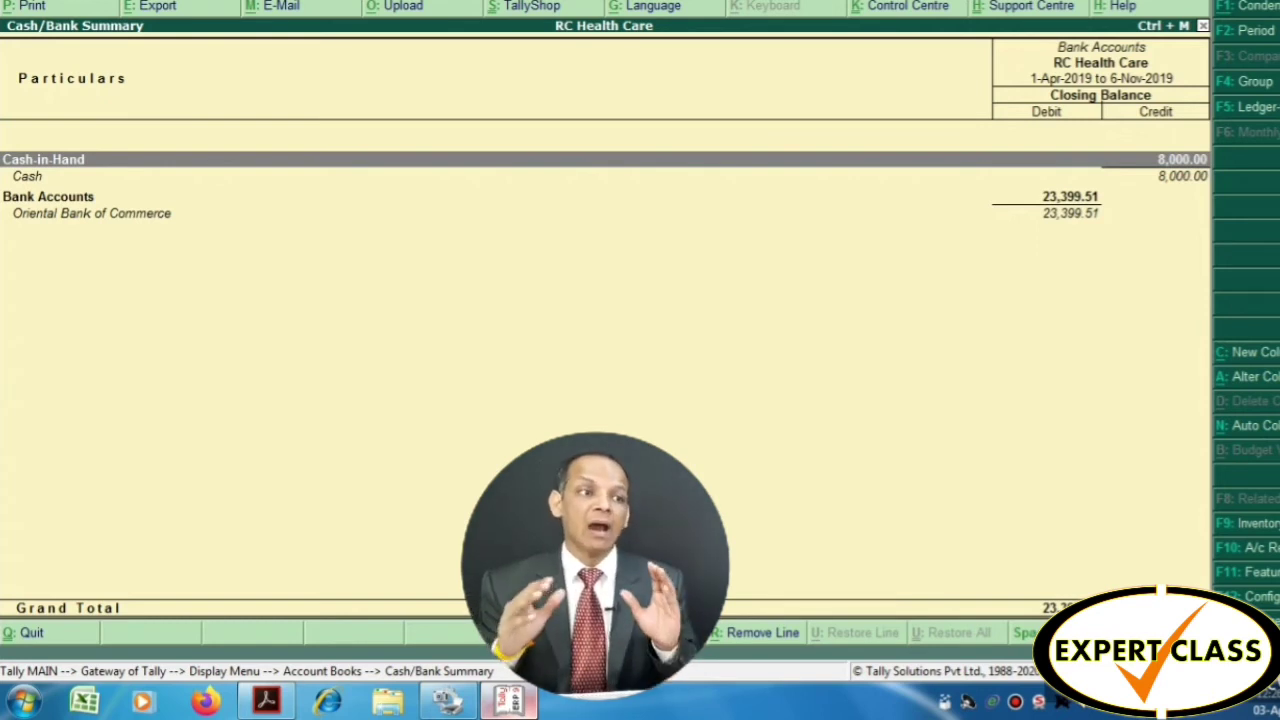
click(48, 196)
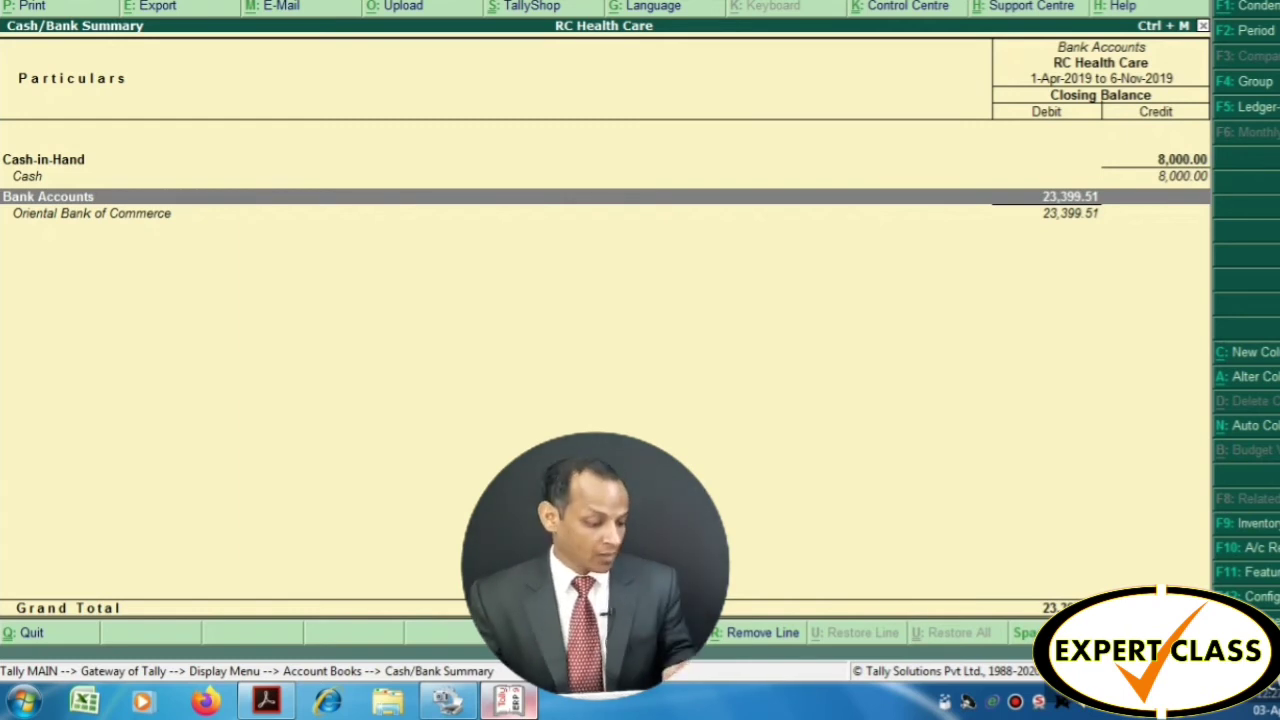
key(alt+p)
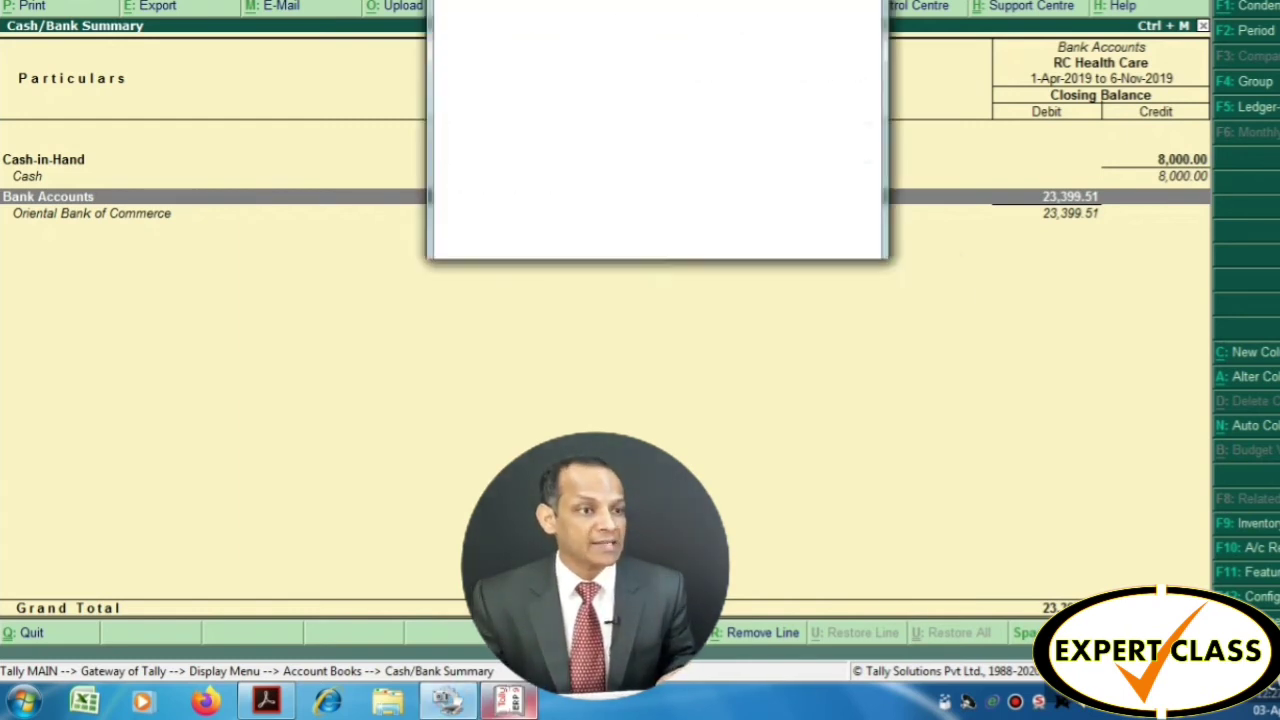
key(alt+Tab)
key(alt+Tab)
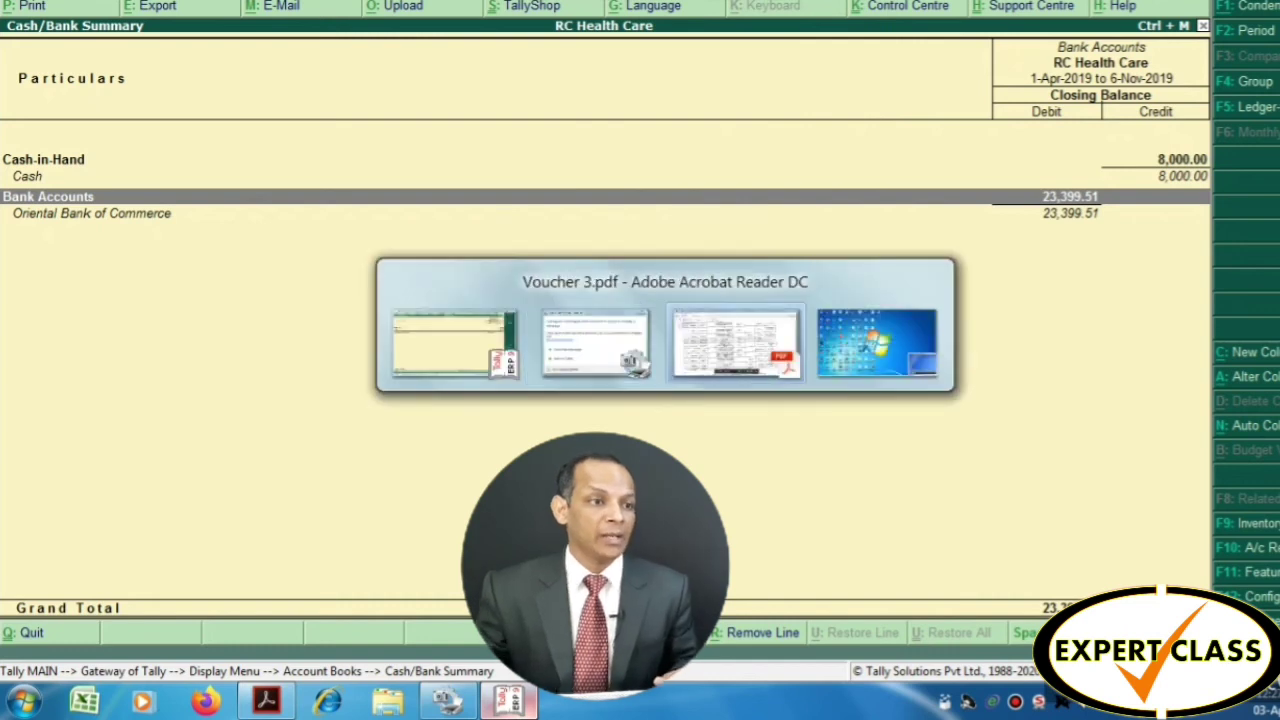
scroll(573, 387, up, 1)
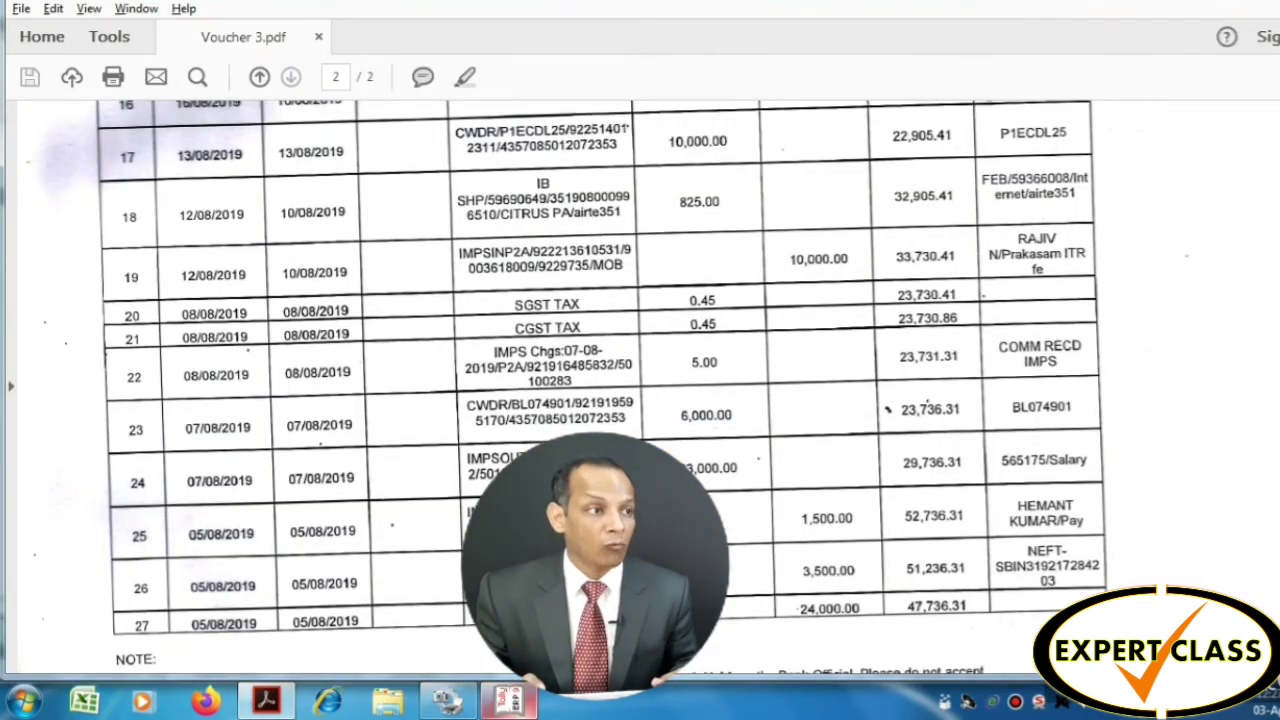
scroll(573, 387, up, 5)
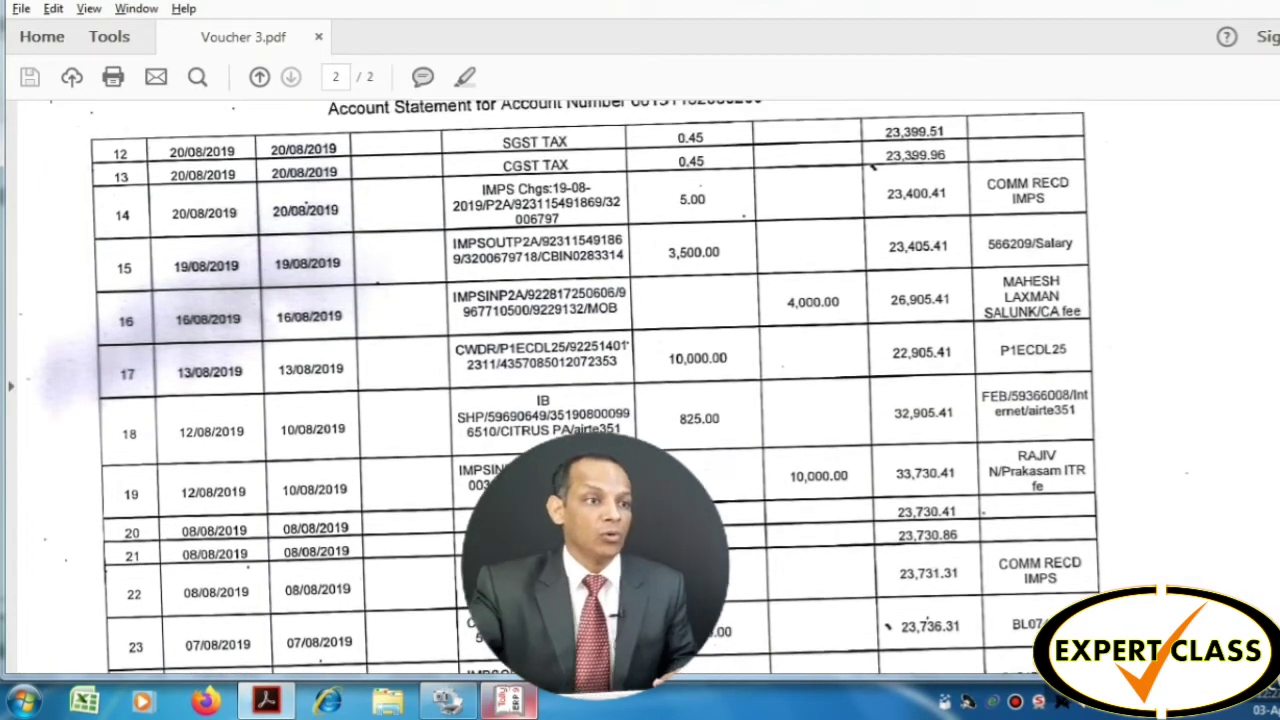
scroll(573, 387, up, 1)
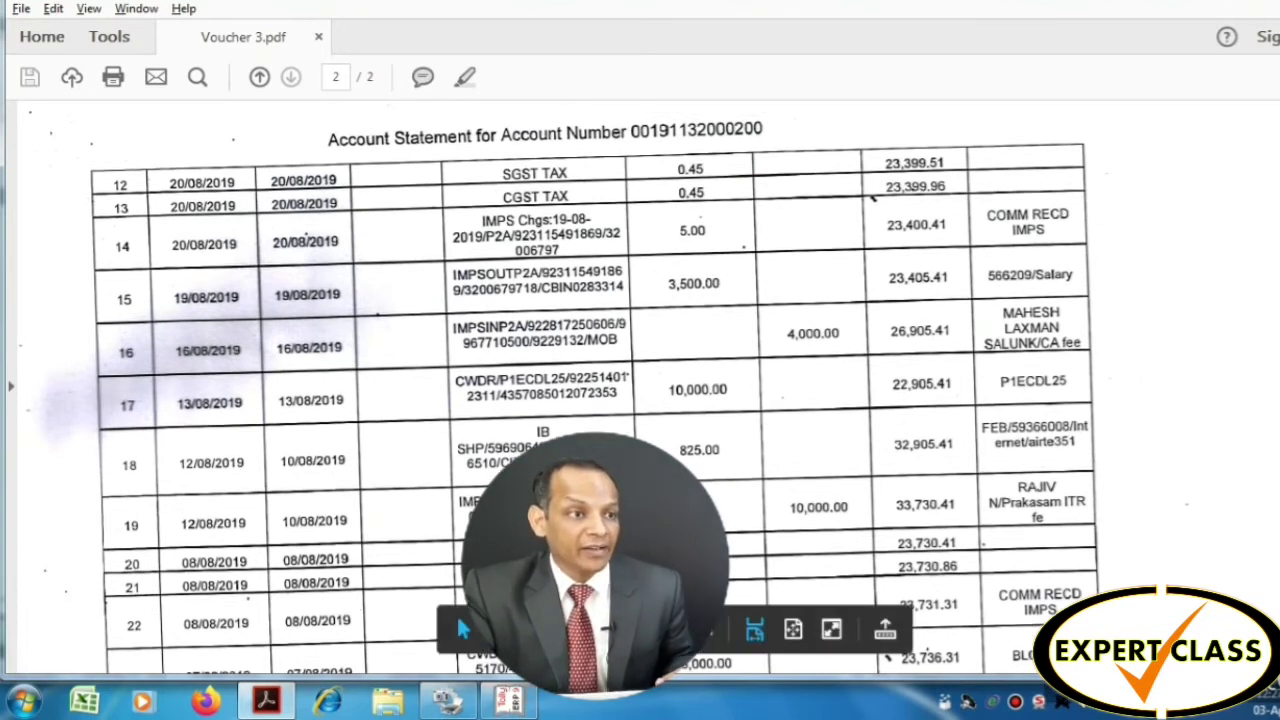
drag(880, 162, 973, 162)
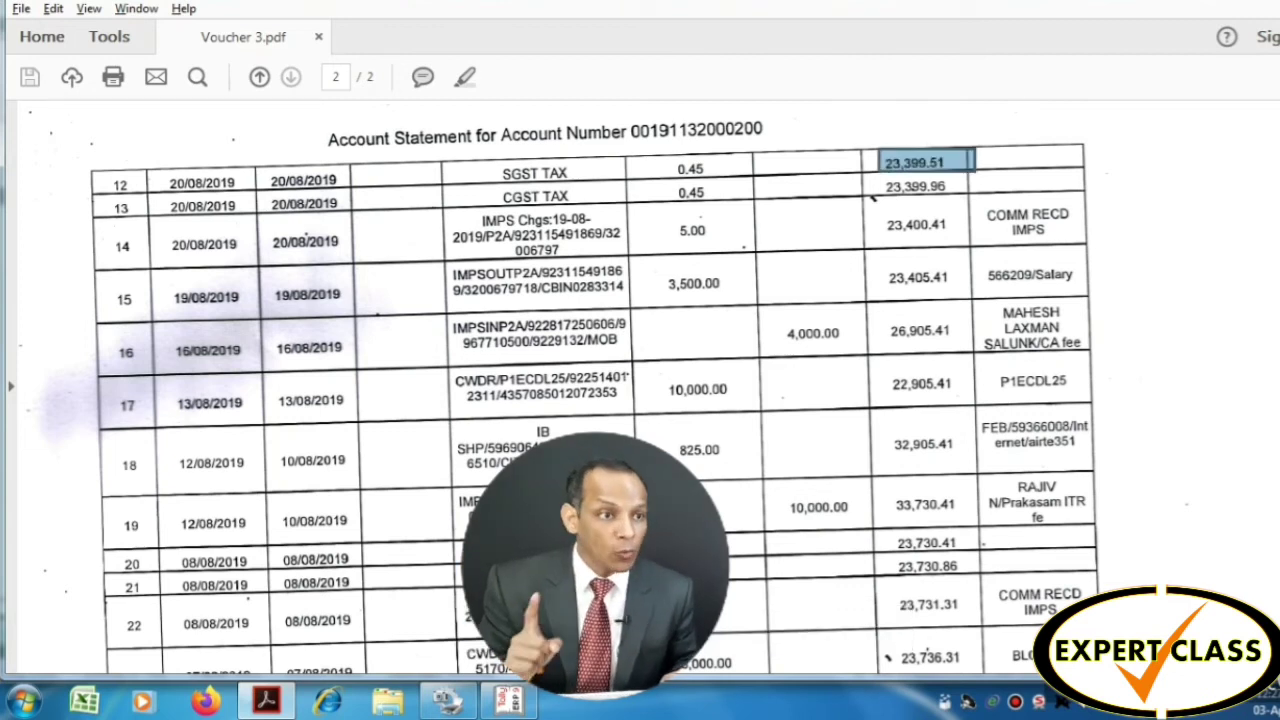
key(alt+Tab)
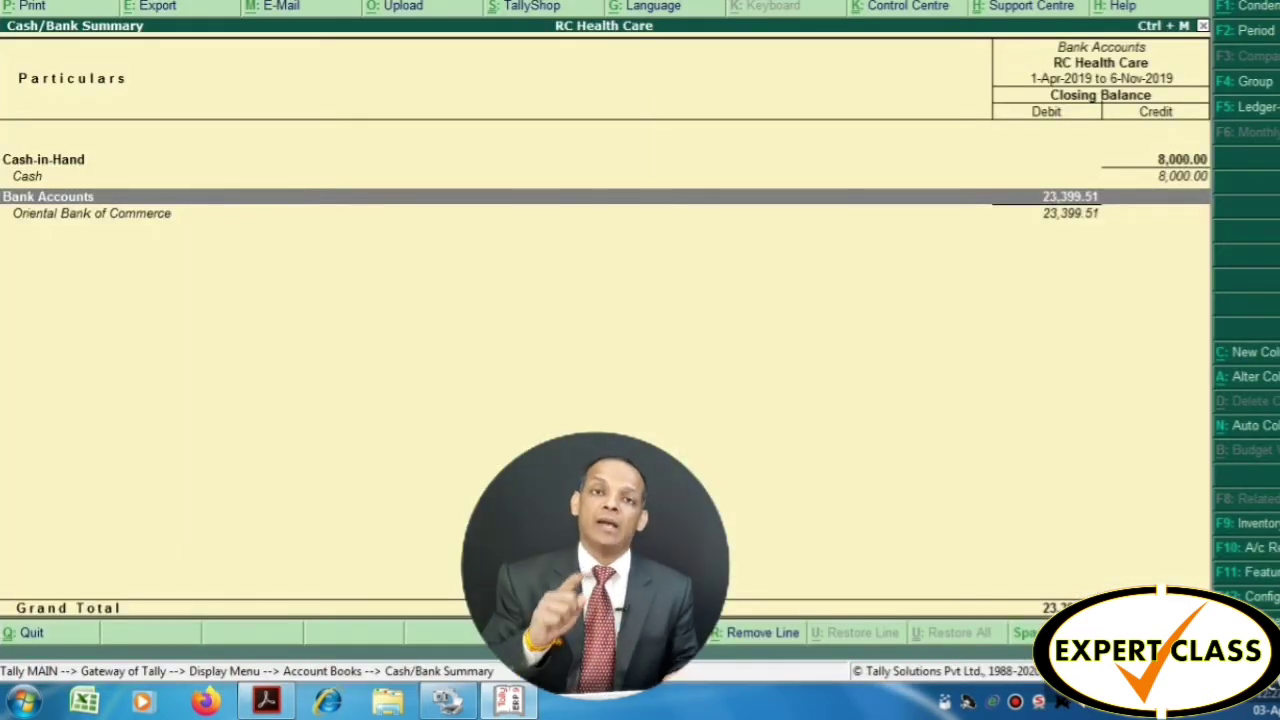